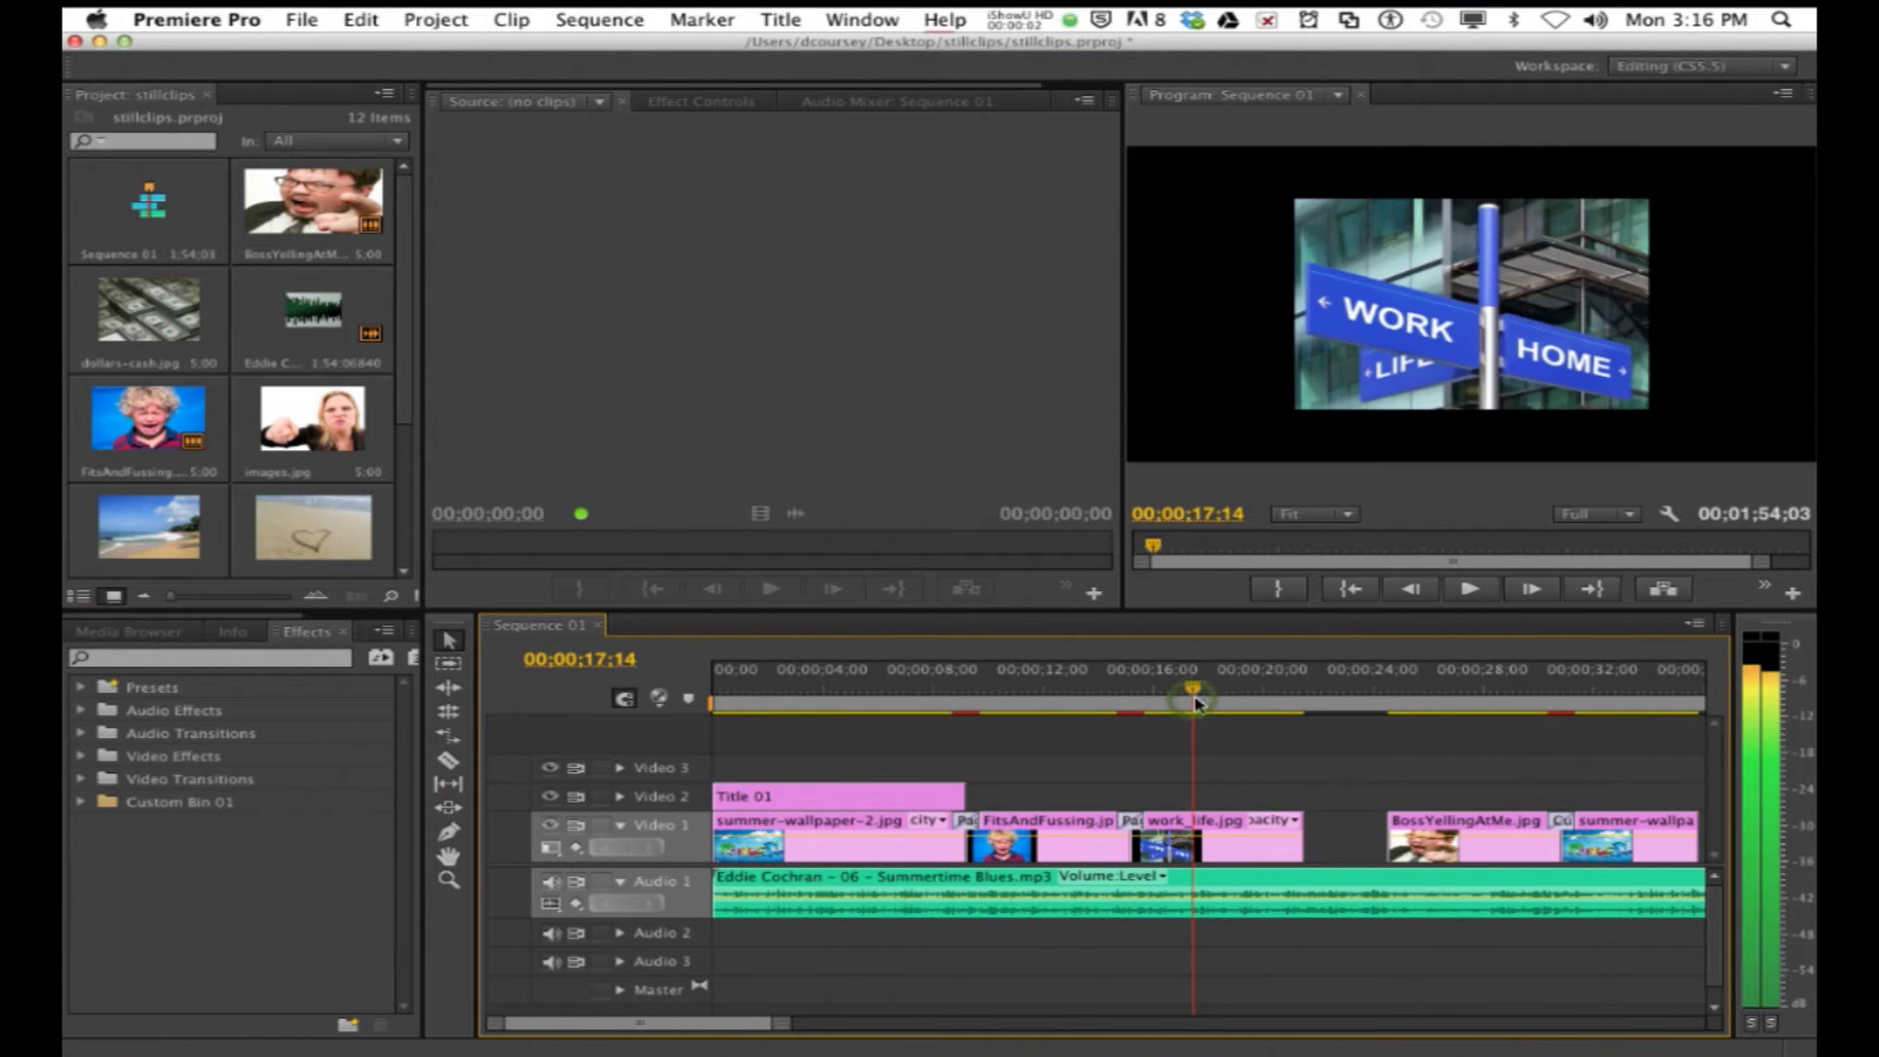
Step: Scale the work_life.jpg still to frame size and load it as a source clip
{"action": "left_click_drag", "start_coordinate": [1195, 701], "coordinate": [866, 707]}
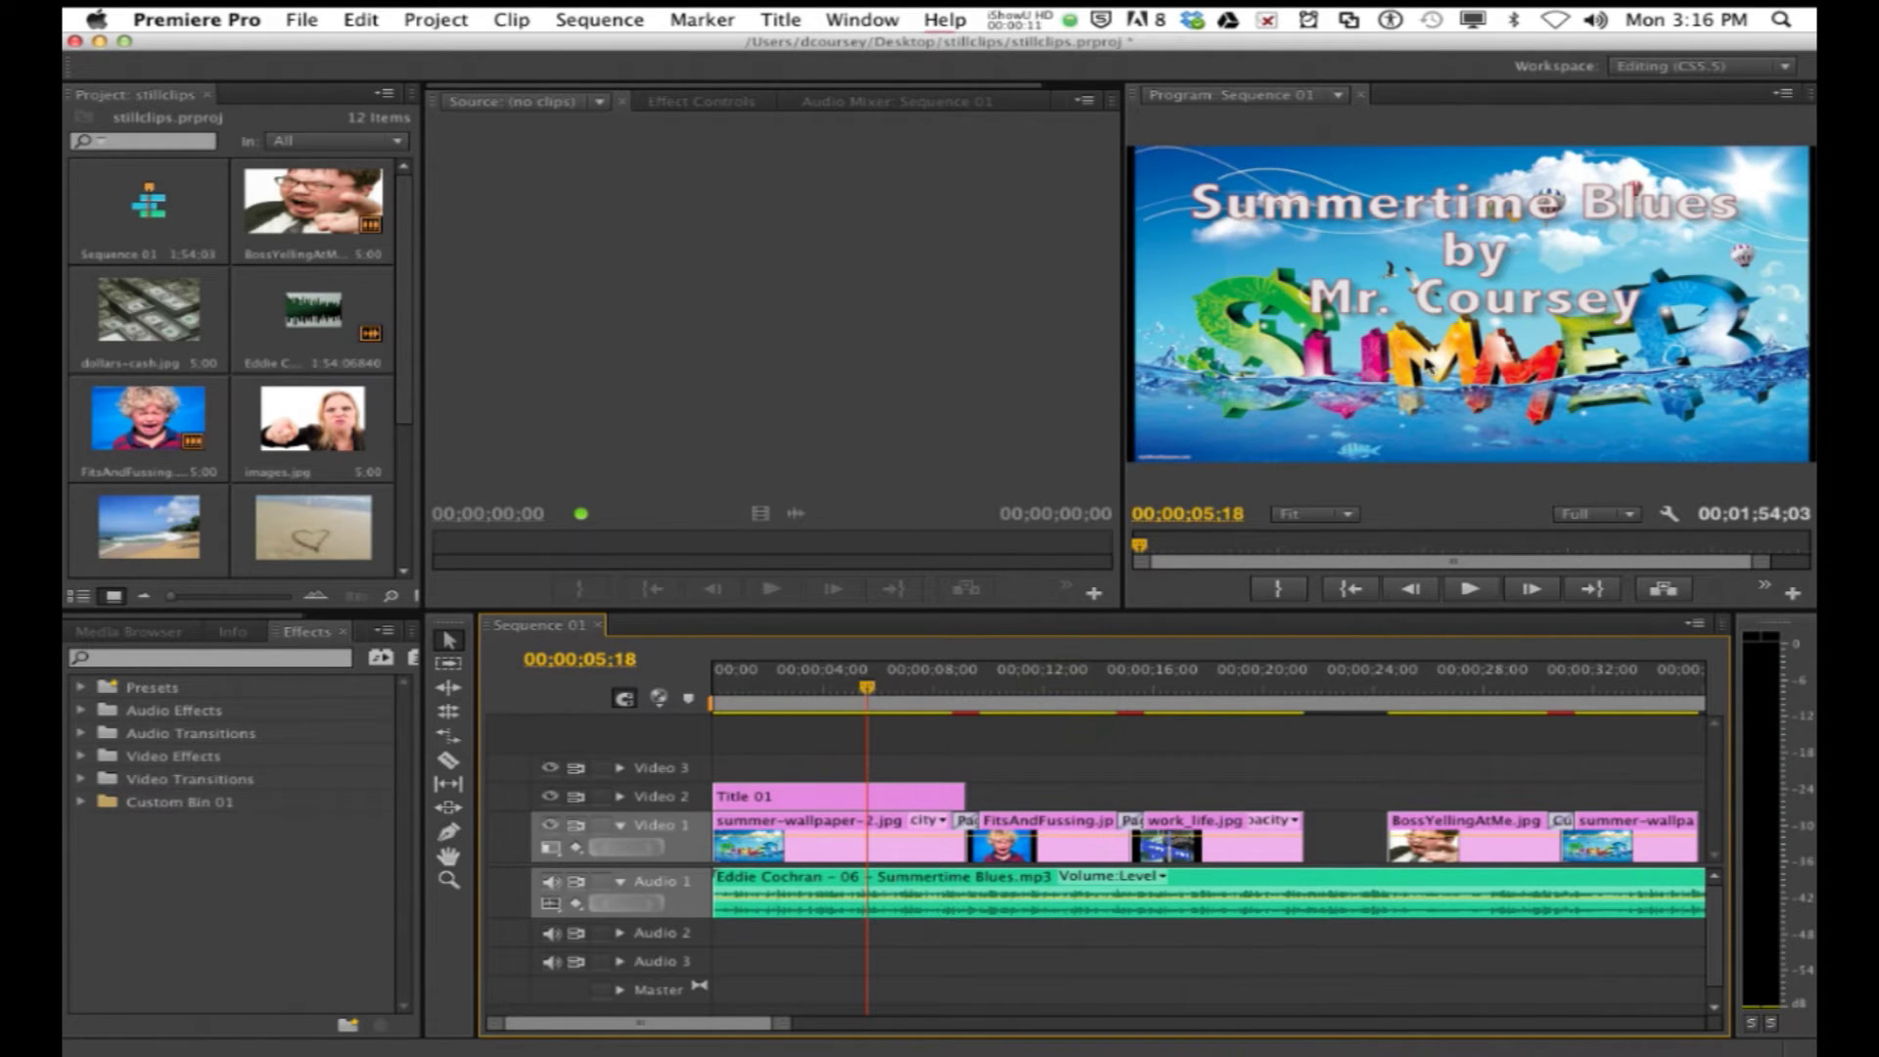
{"action": "left_click", "coordinate": [1203, 702]}
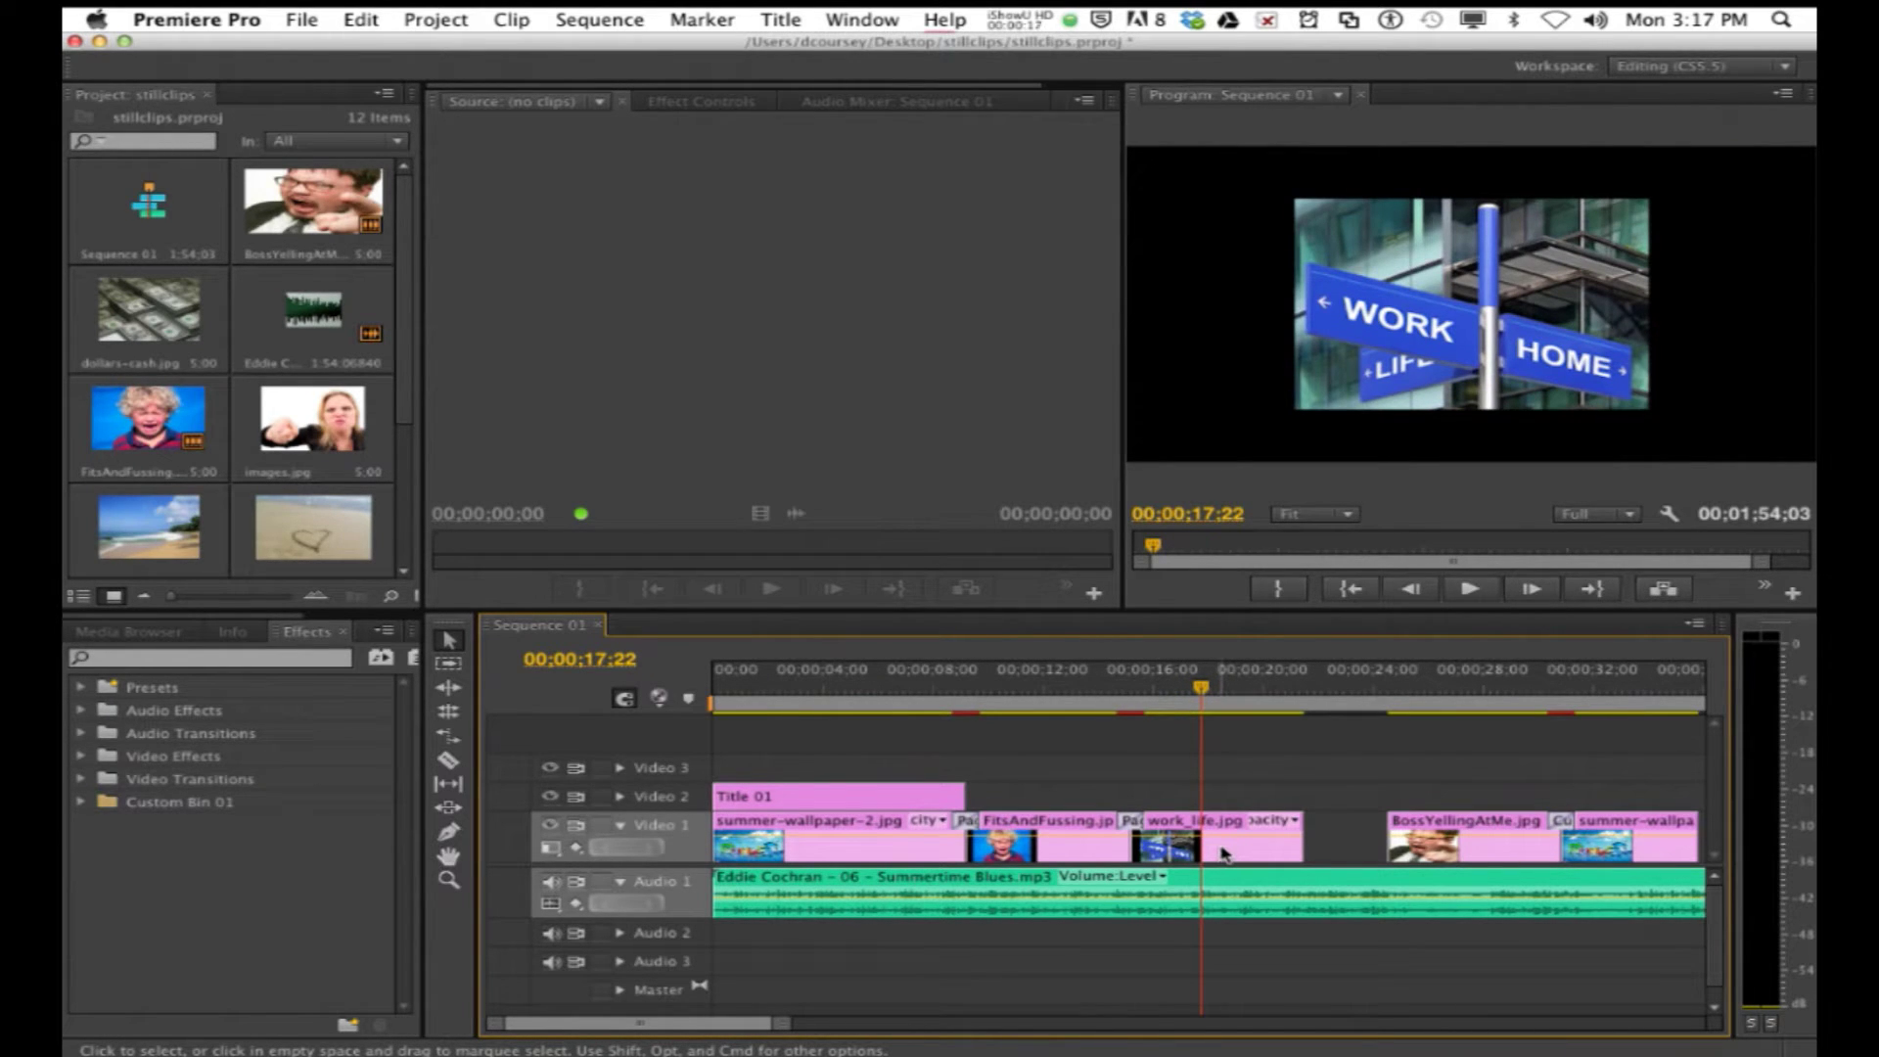
{"action": "right_click", "coordinate": [1220, 849]}
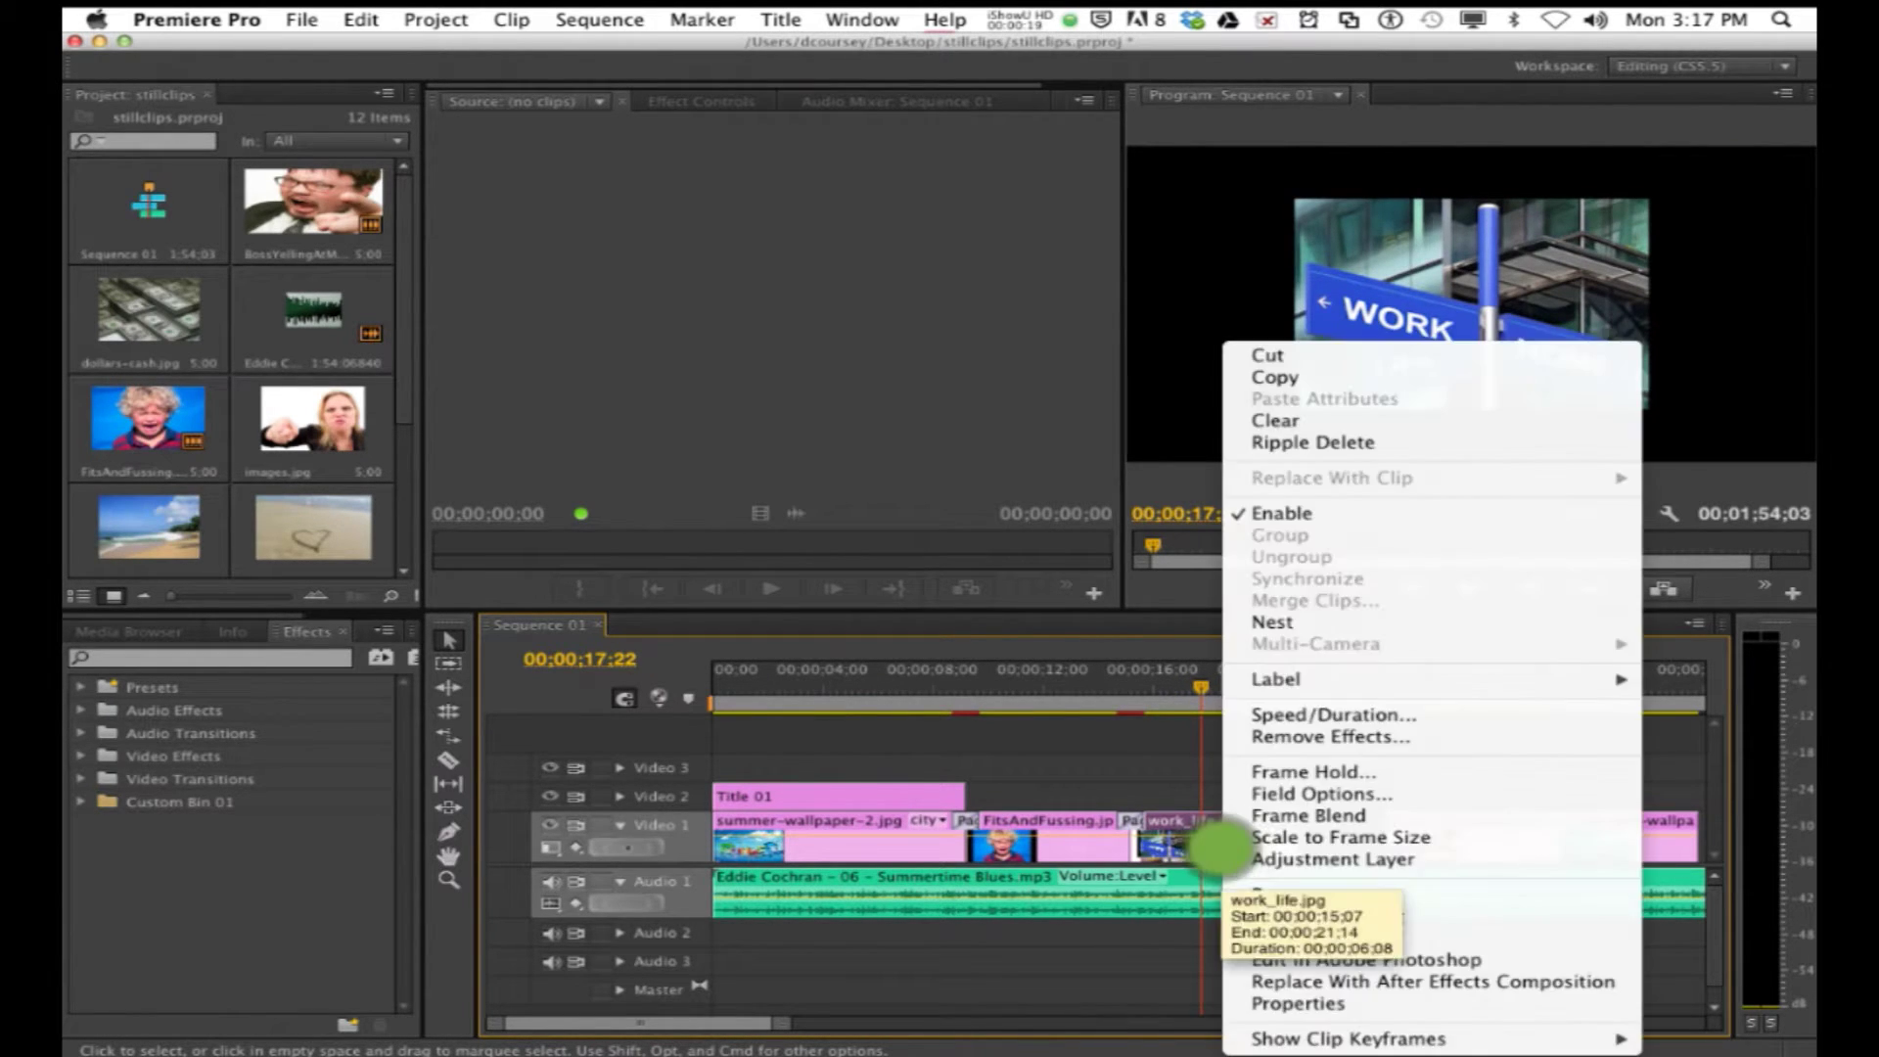
{"action": "left_click", "coordinate": [1269, 837]}
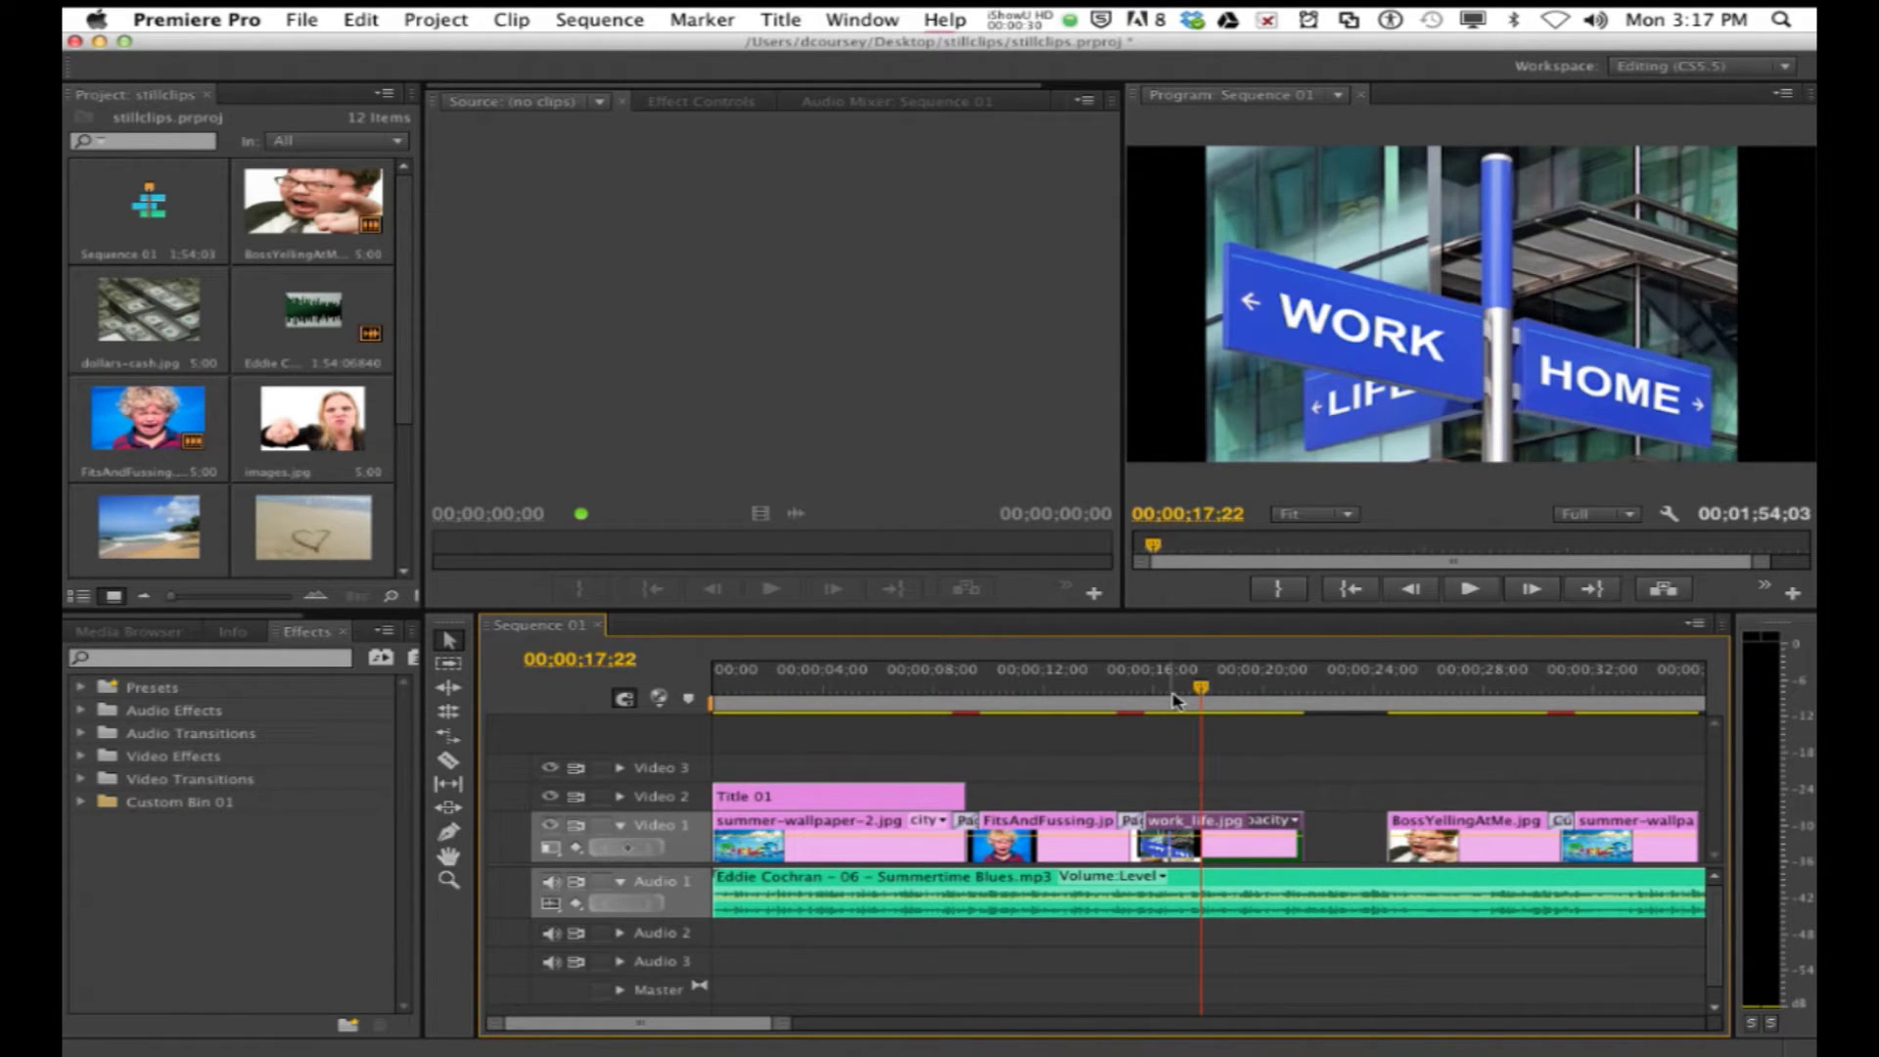
{"action": "left_click_drag", "start_coordinate": [1175, 699], "coordinate": [1157, 699]}
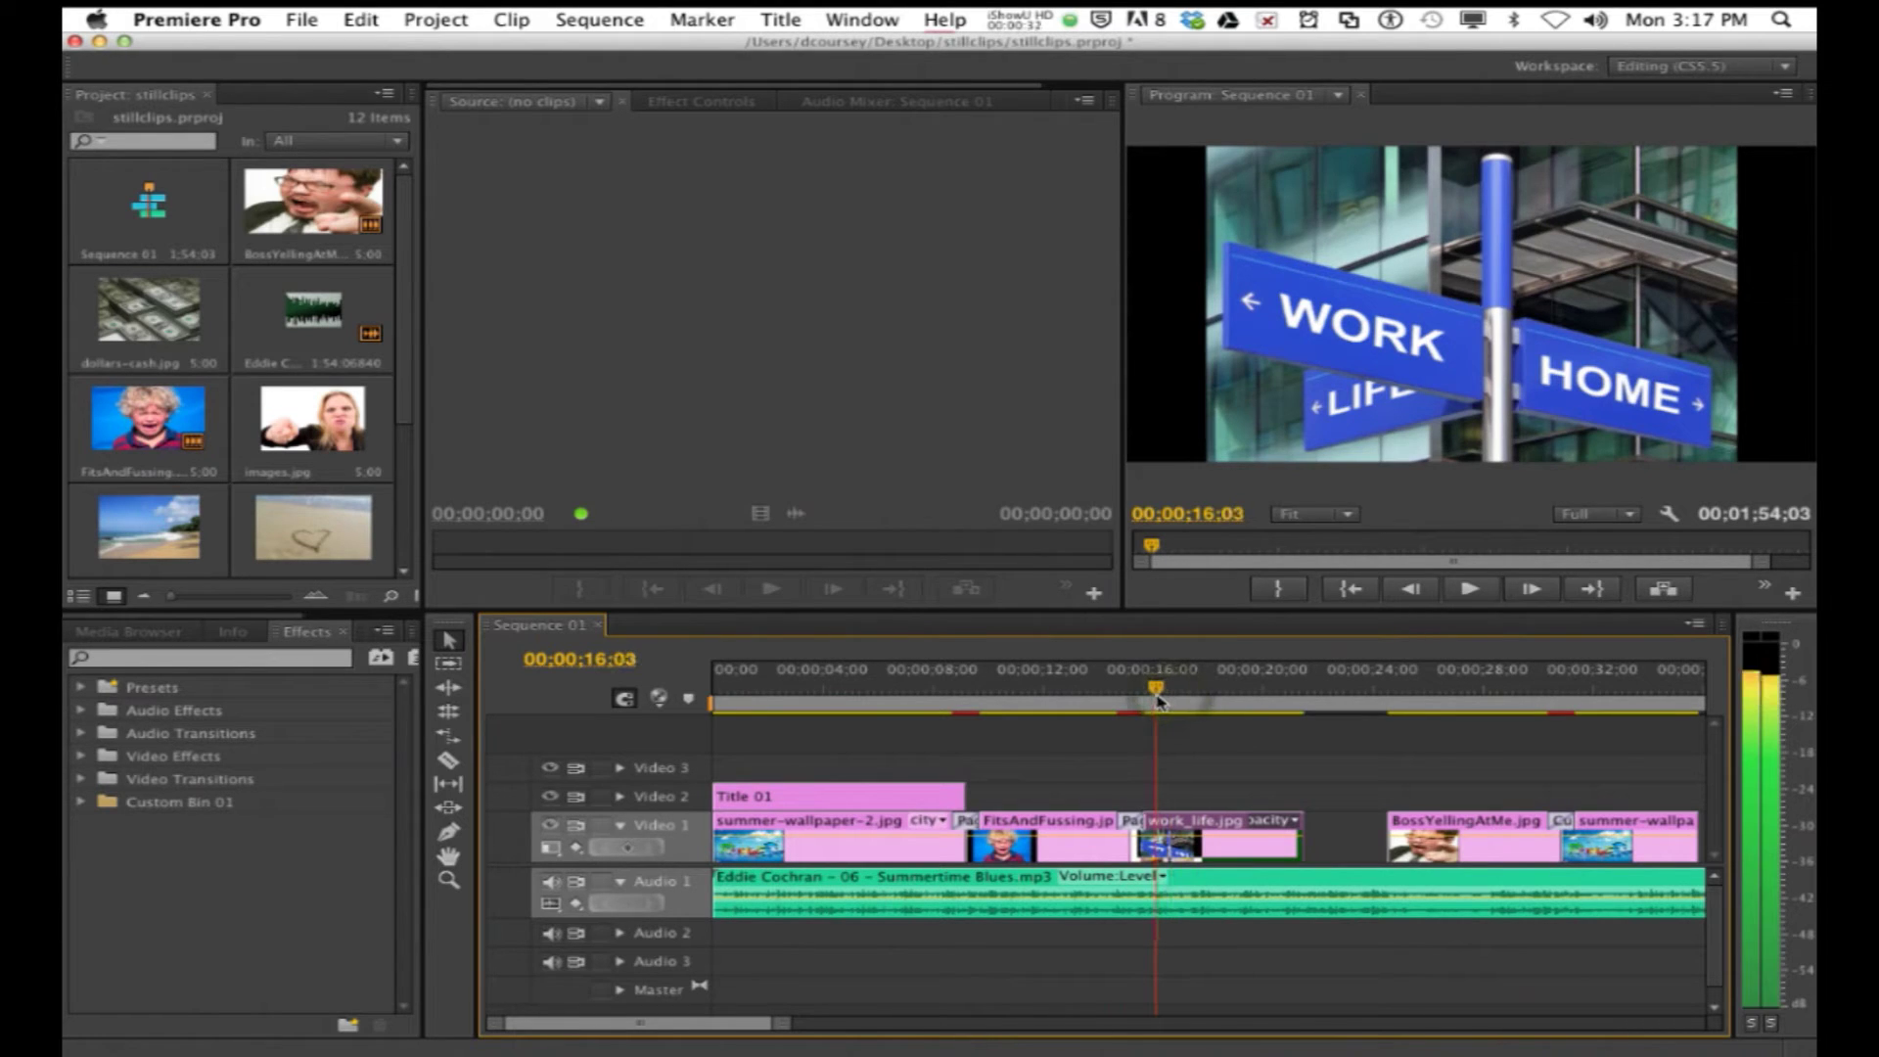
{"action": "double_click", "coordinate": [1202, 827]}
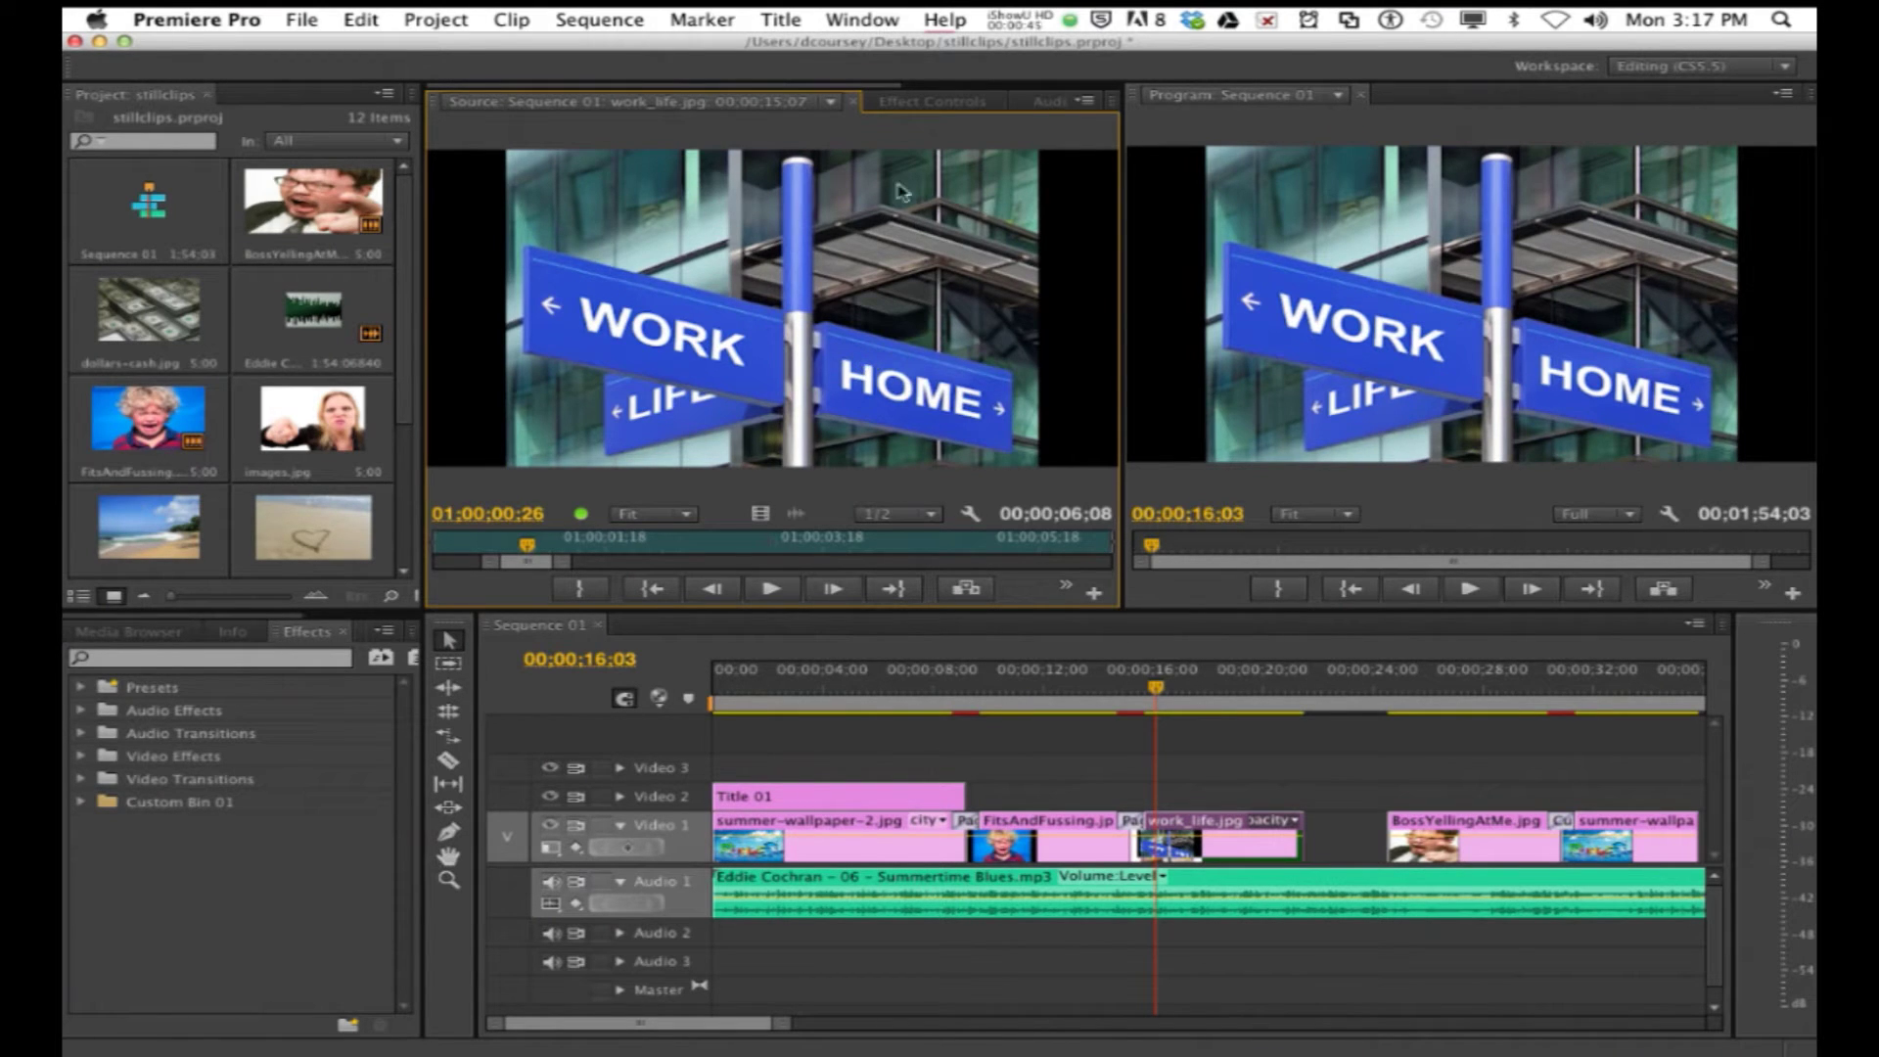
Step: Show work_life.jpg's Effect Controls at its first frame with Motion and Scale expanded
{"action": "left_click", "coordinate": [932, 103]}
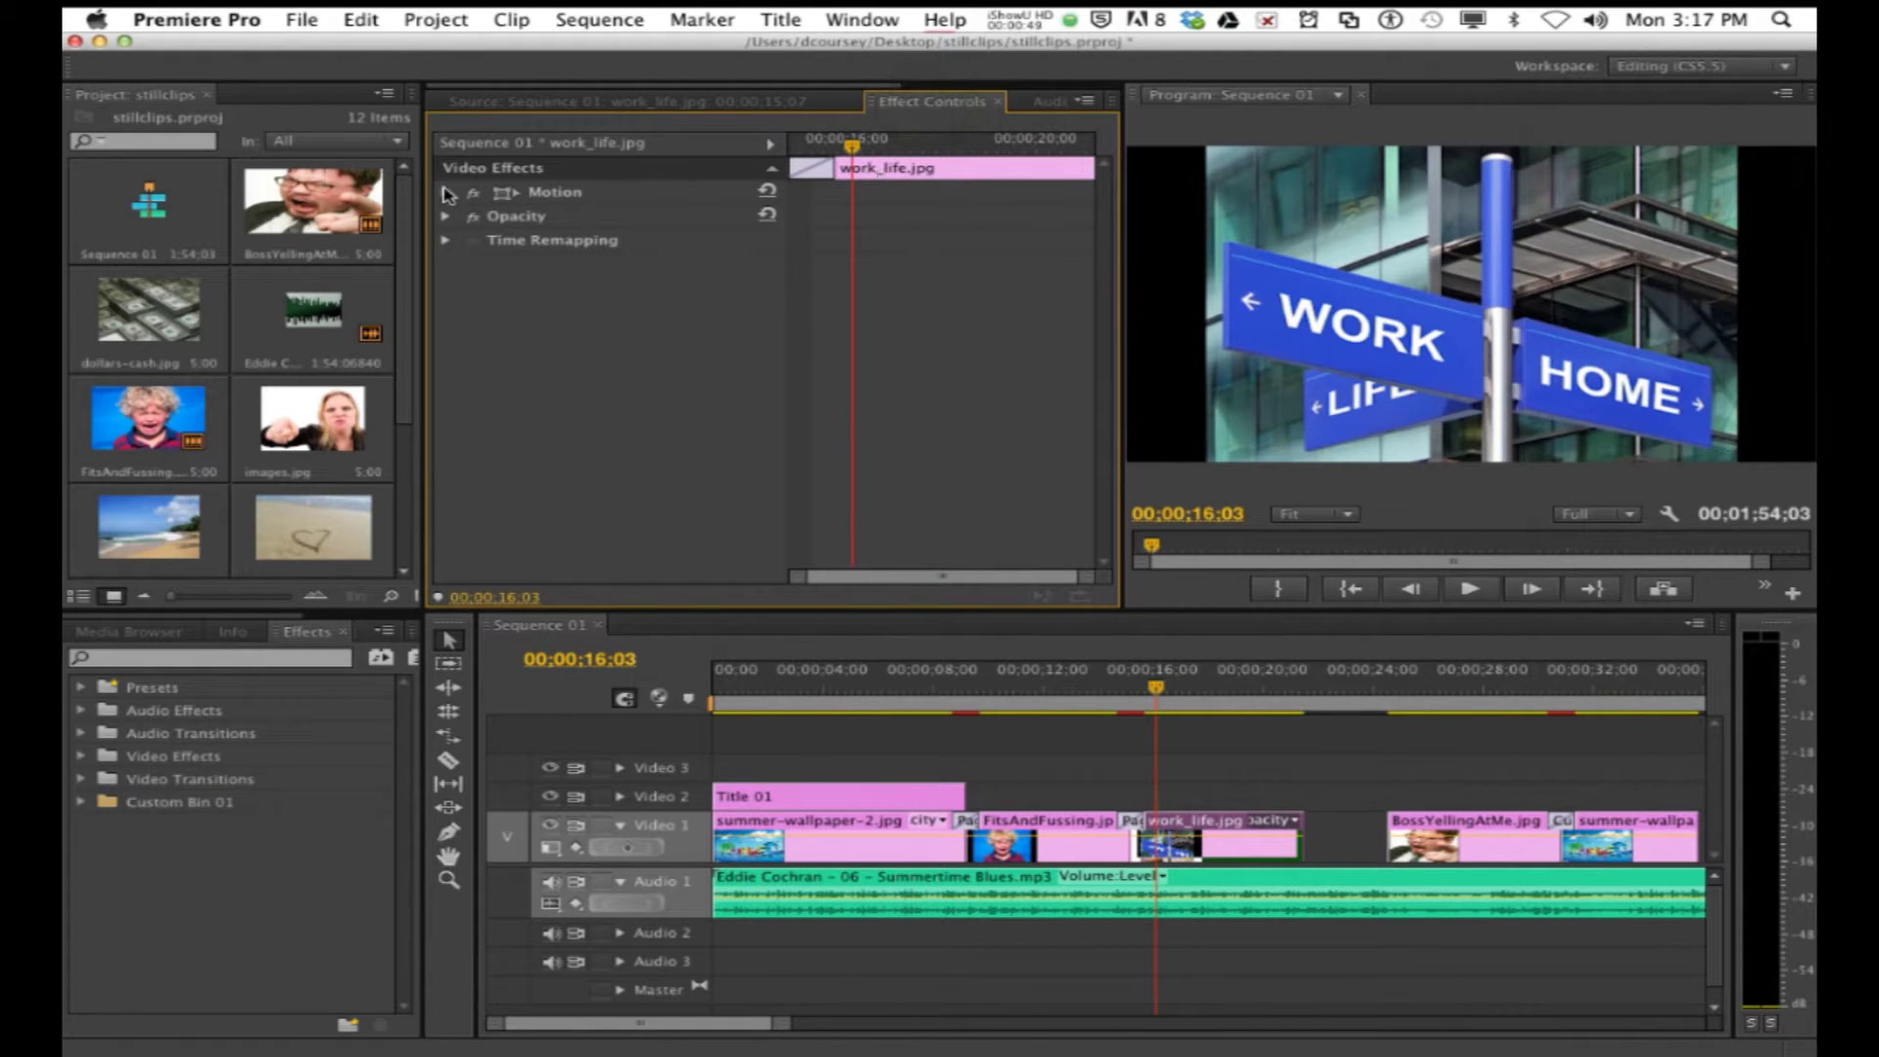
{"action": "left_click", "coordinate": [445, 194]}
{"action": "left_click", "coordinate": [822, 147]}
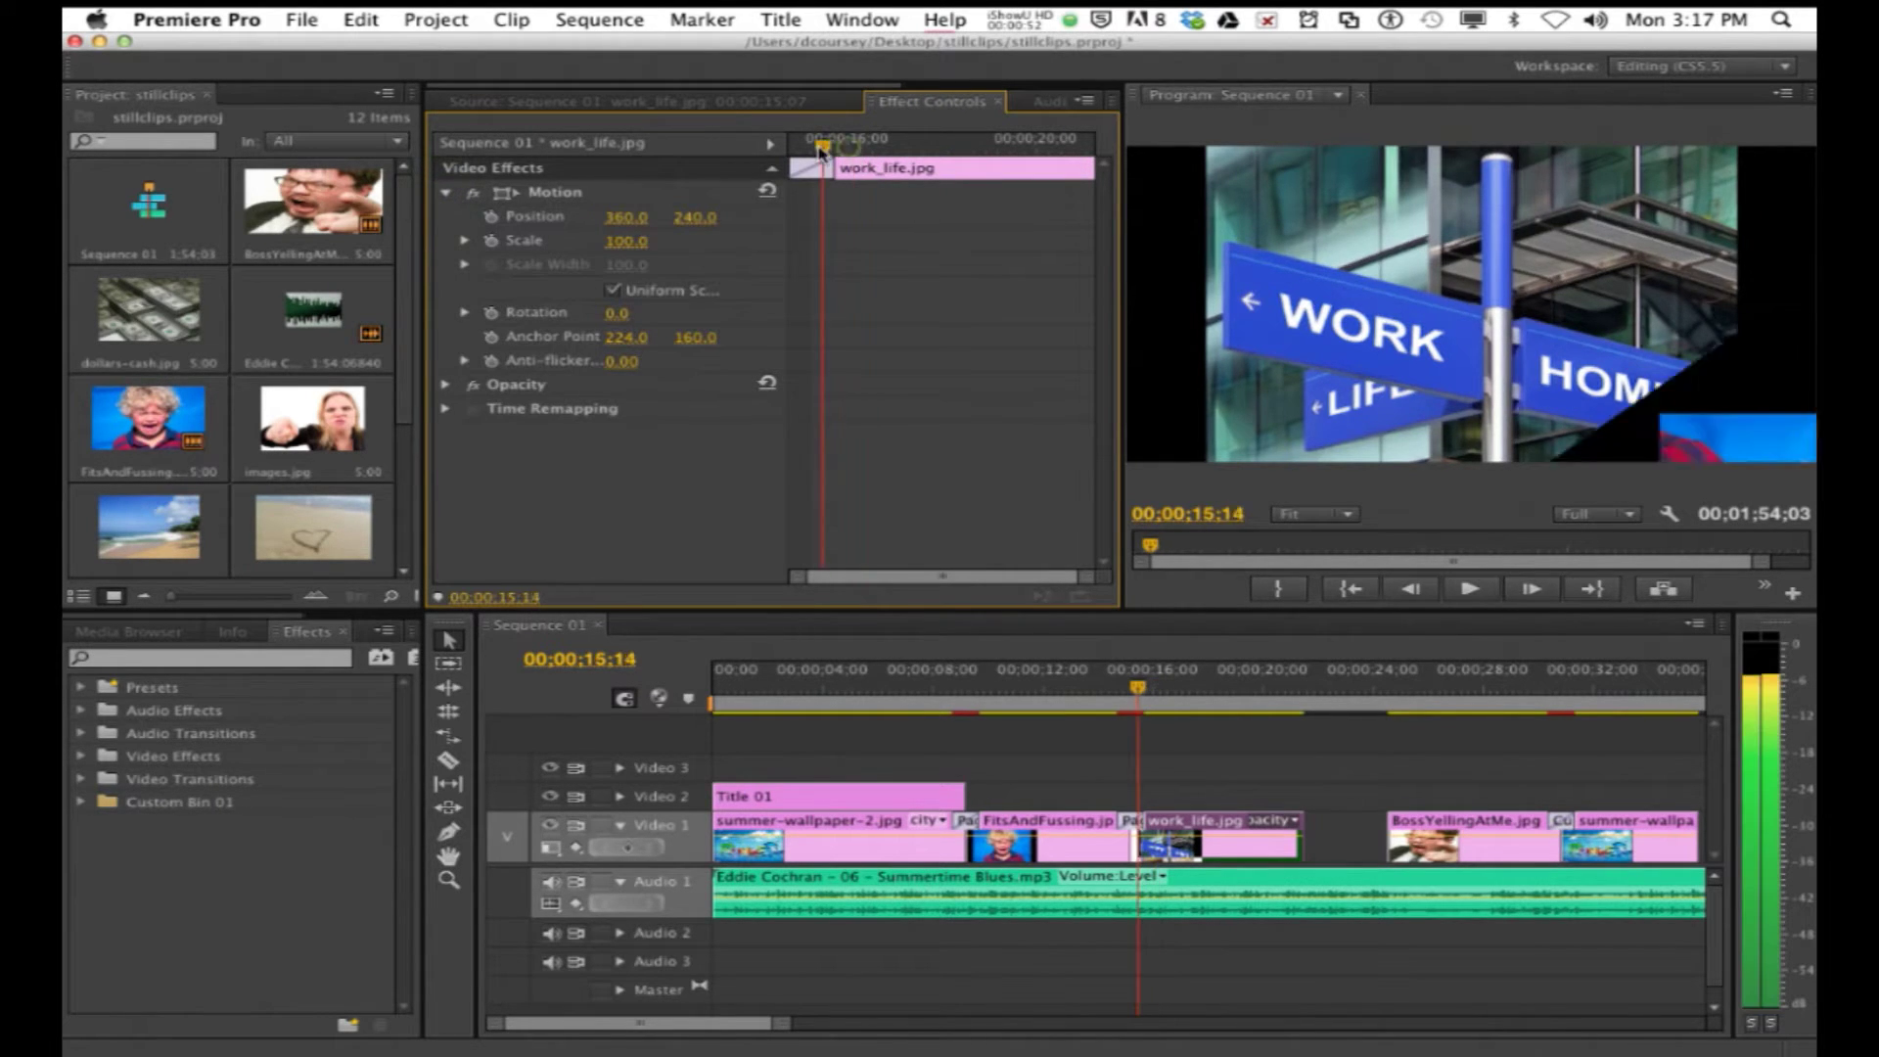
{"action": "mouse_move", "coordinate": [822, 147]}
{"action": "left_mouse_down"}
{"action": "mouse_move", "coordinate": [788, 149]}
{"action": "mouse_move", "coordinate": [850, 149]}
{"action": "mouse_move", "coordinate": [785, 161]}
{"action": "mouse_move", "coordinate": [827, 164]}
{"action": "left_mouse_up"}
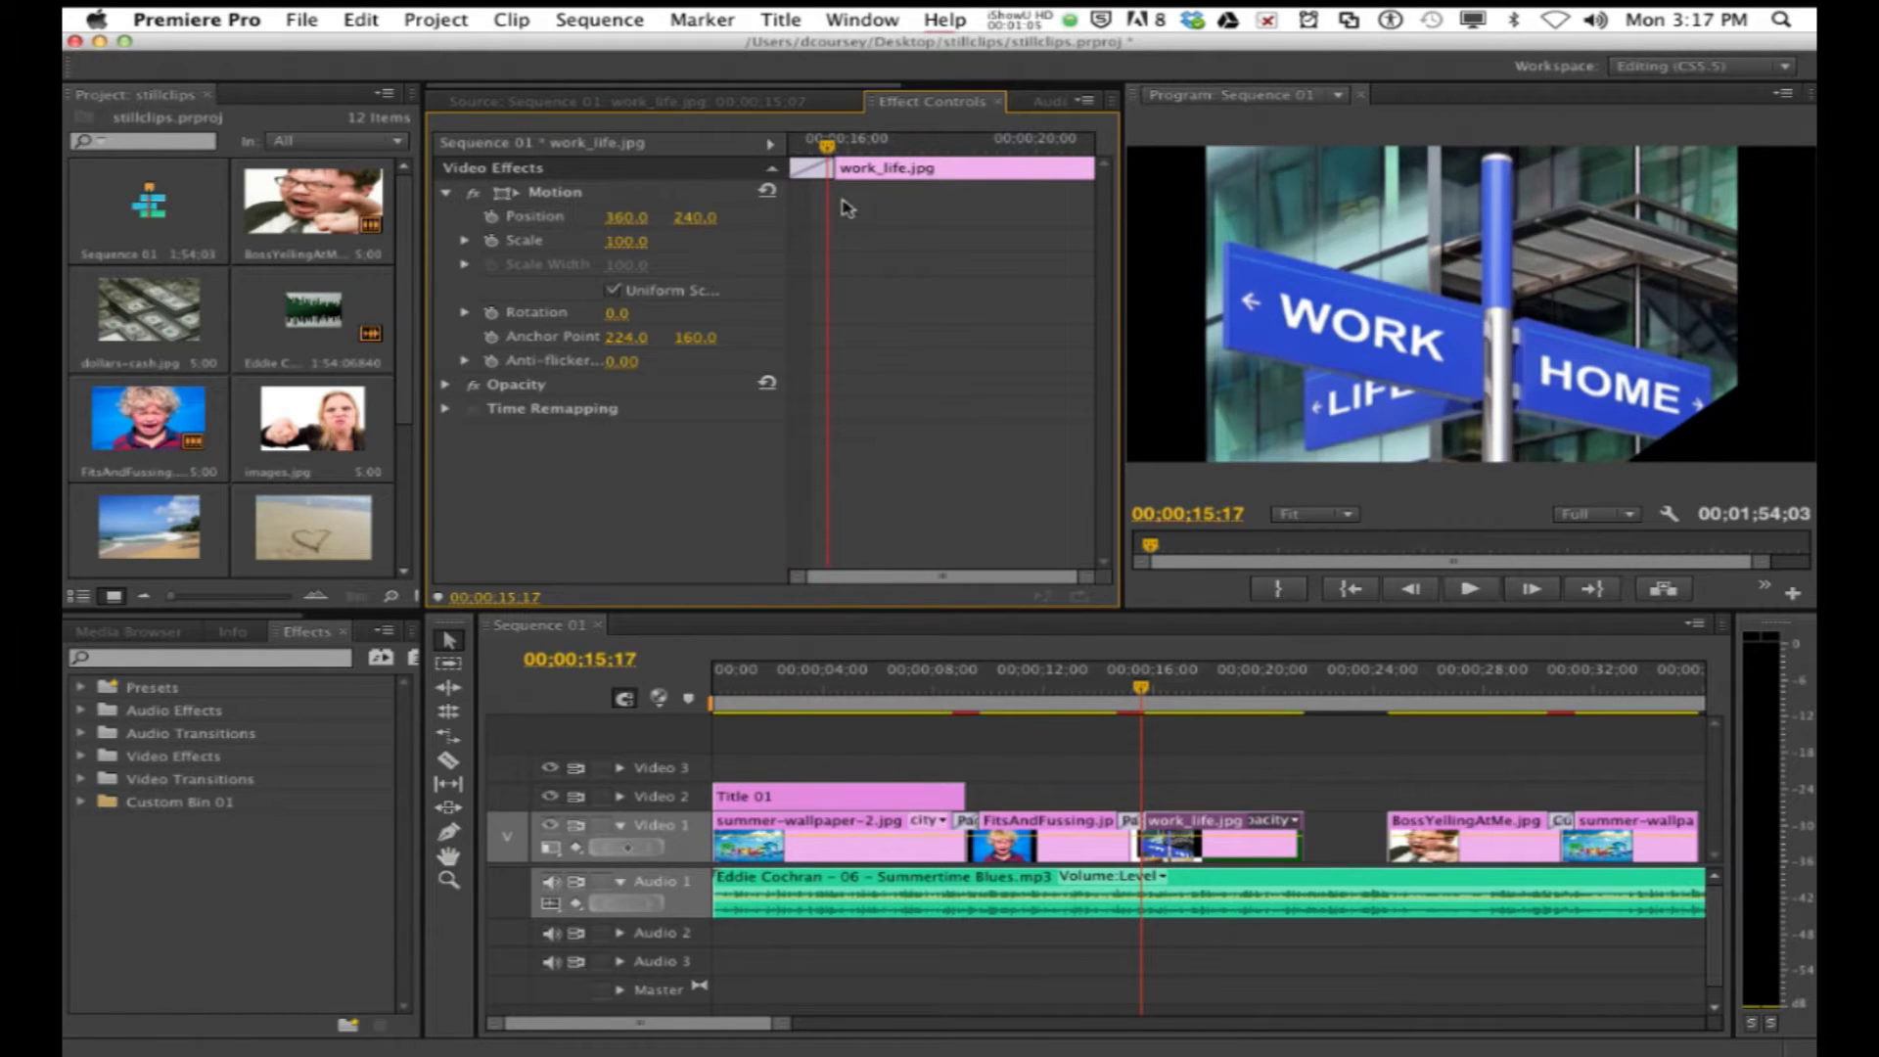
{"action": "left_click", "coordinate": [465, 242]}
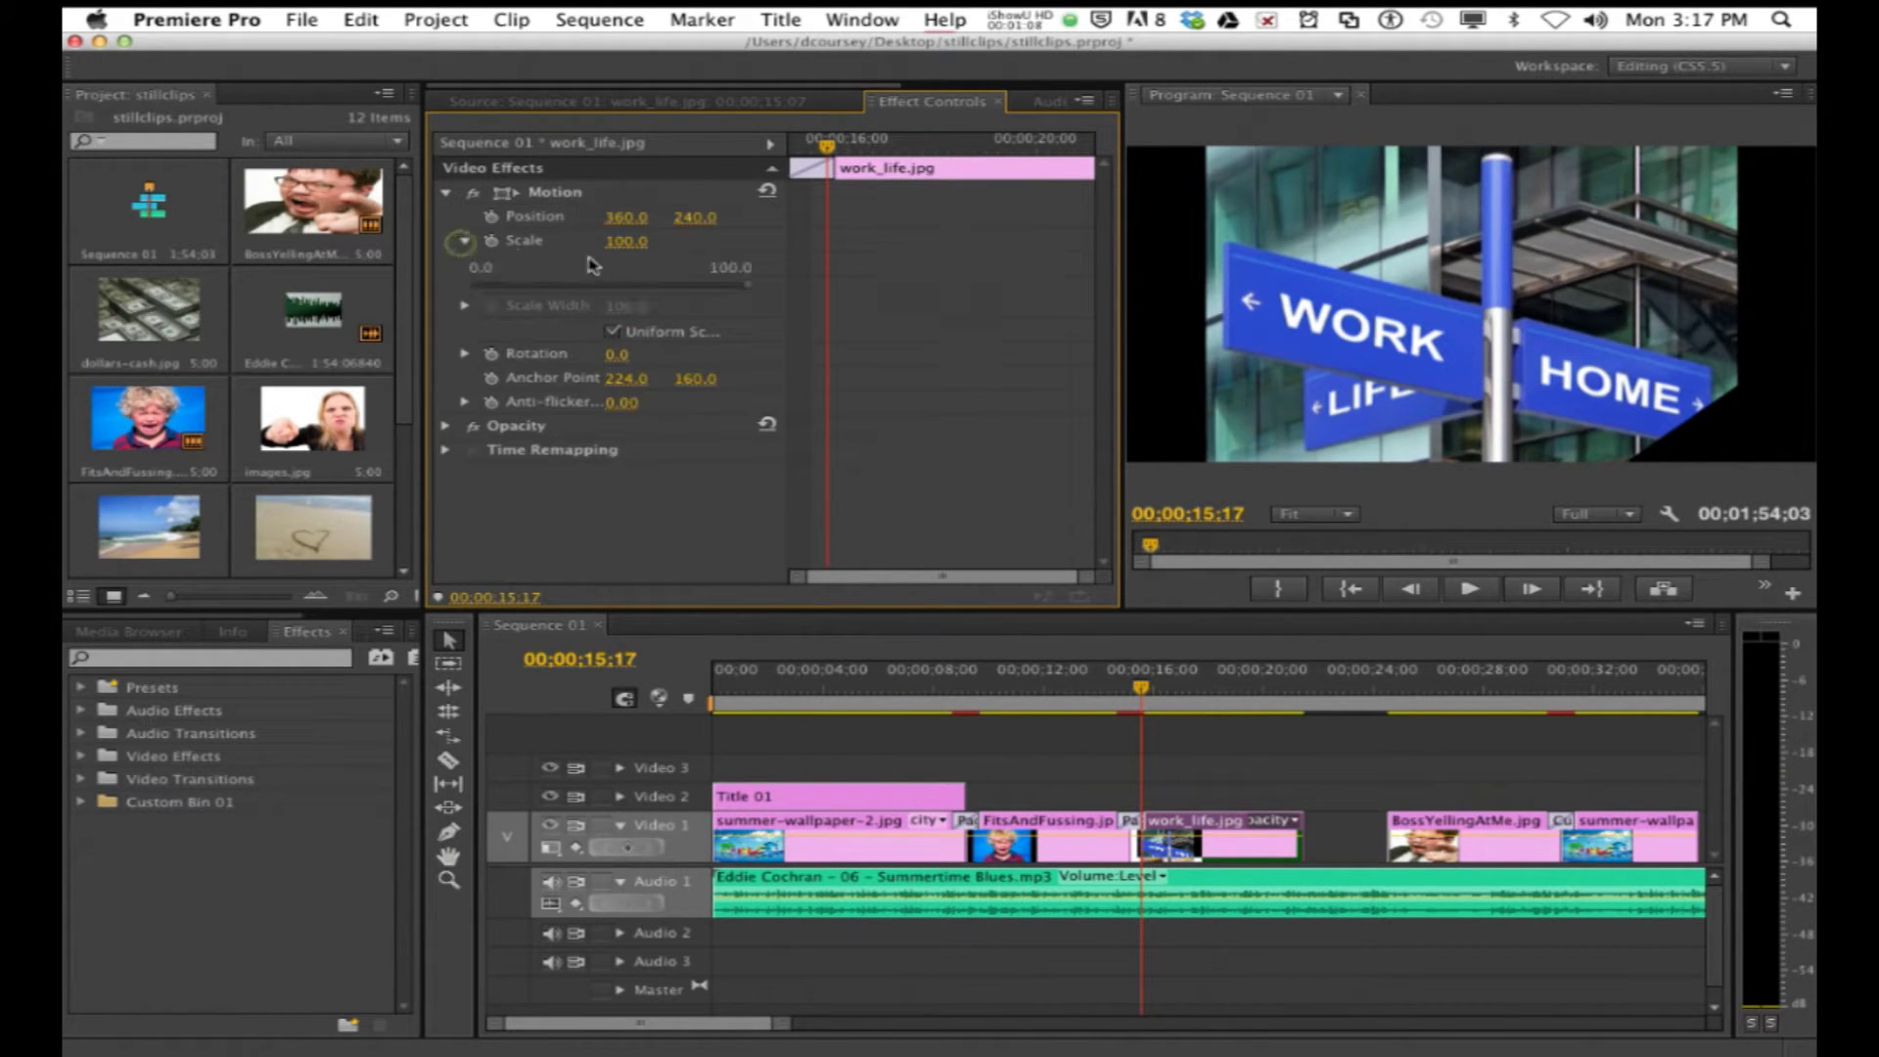
Step: Keyframe work_life.jpg's Scale from 100 at the start to 151 near the end, Position Y 169
{"action": "left_click", "coordinate": [490, 243]}
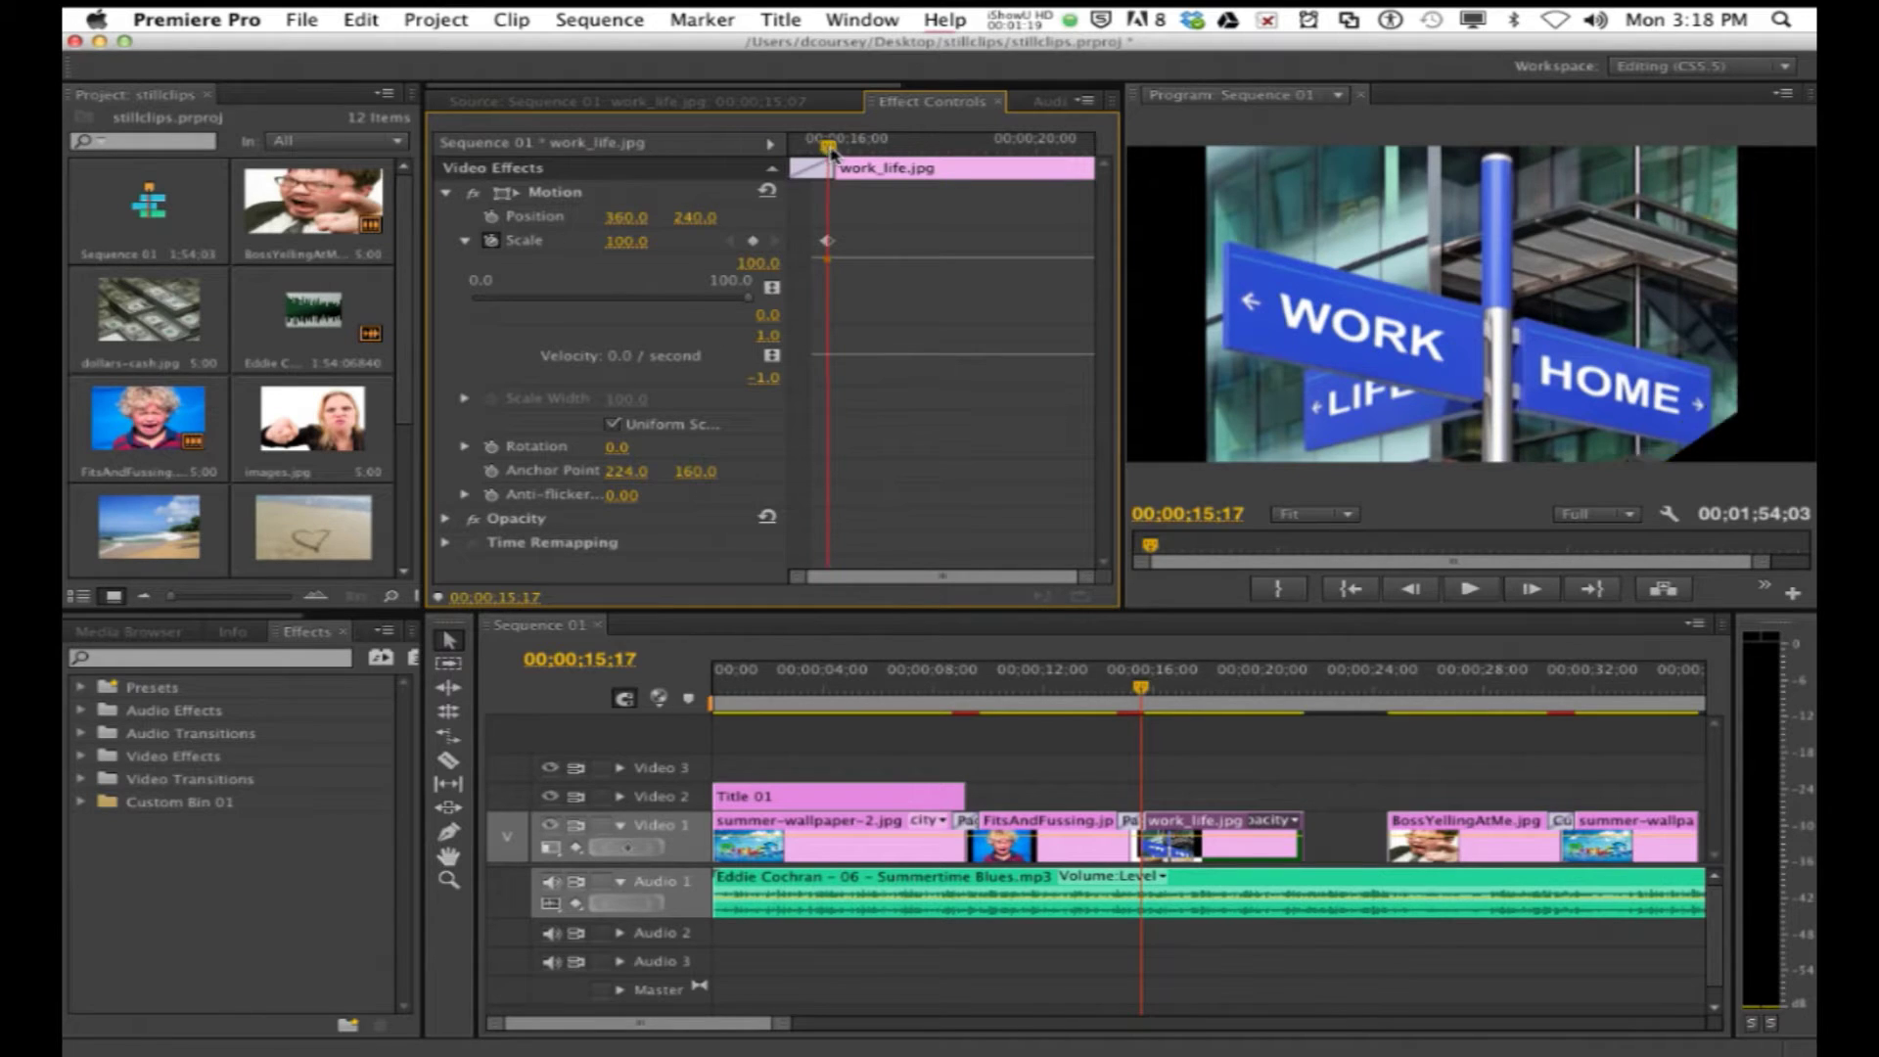
{"action": "left_click_drag", "start_coordinate": [828, 152], "coordinate": [1098, 172]}
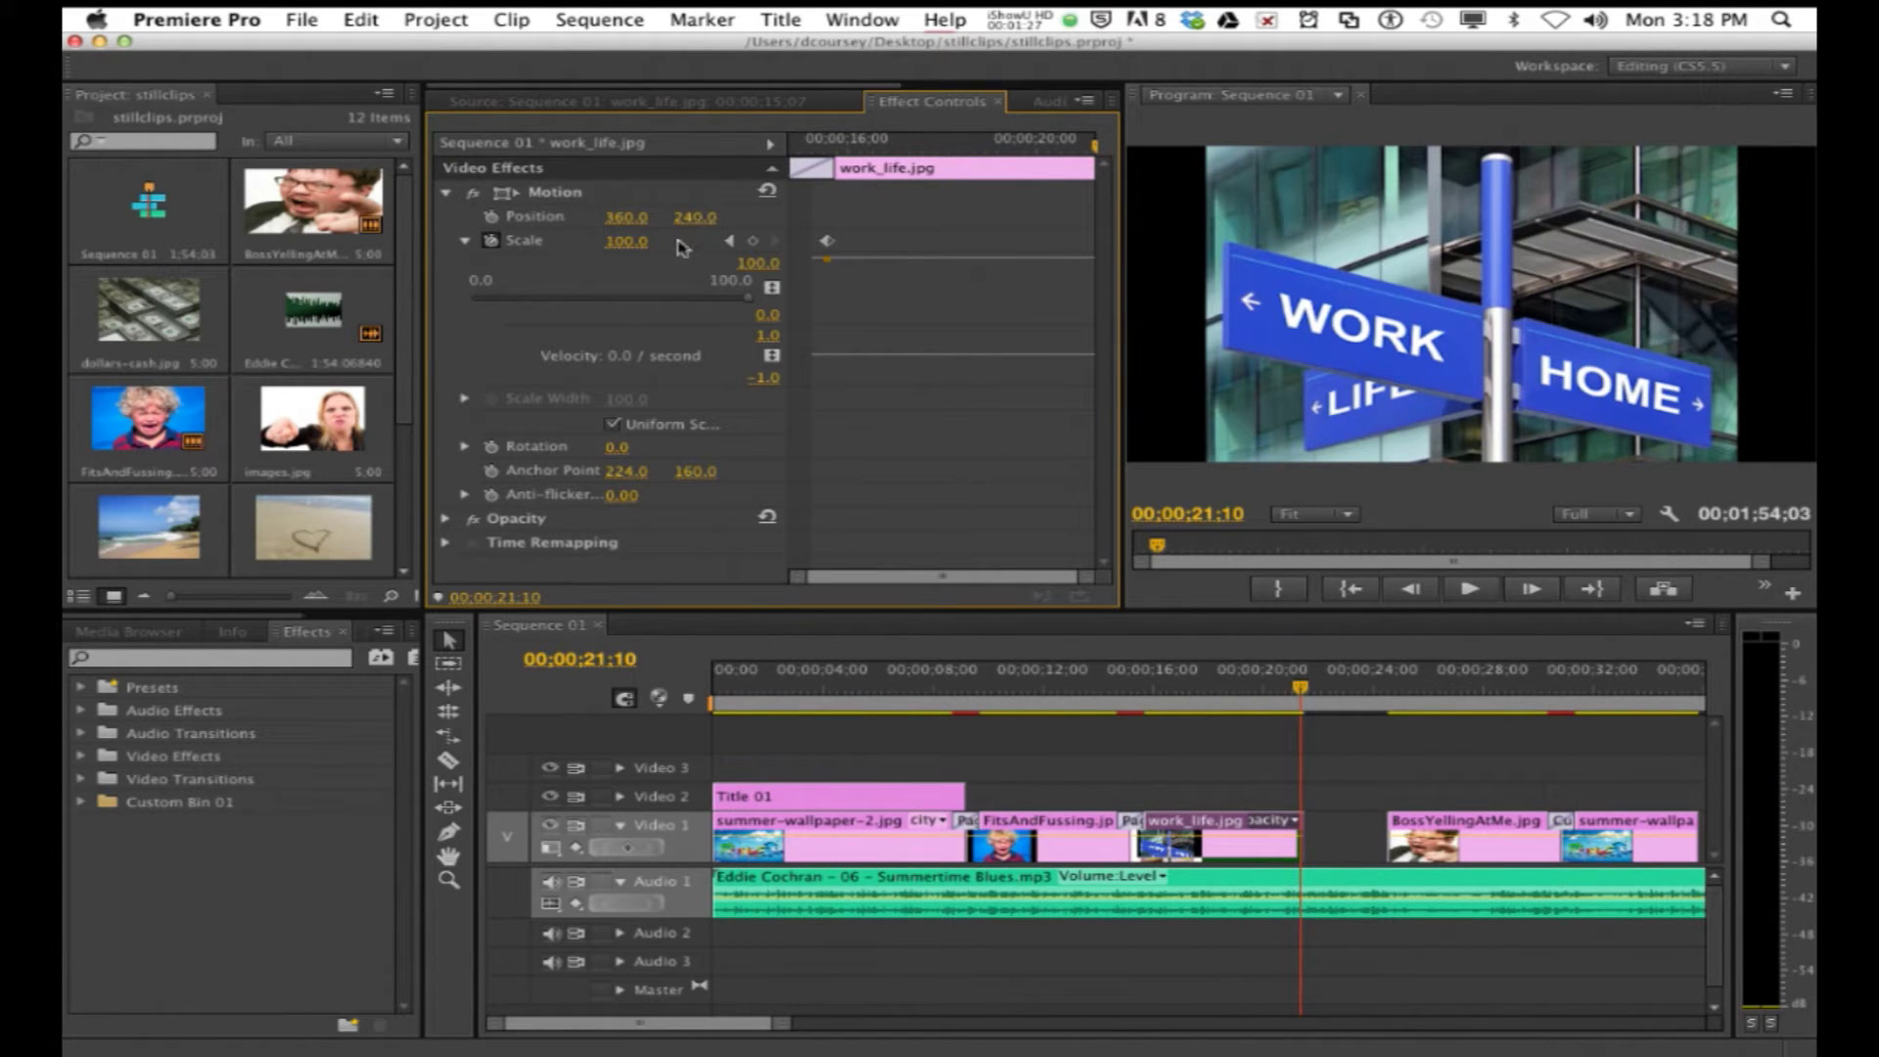
{"action": "left_click", "coordinate": [755, 242]}
{"action": "left_click_drag", "start_coordinate": [627, 241], "coordinate": [675, 242]}
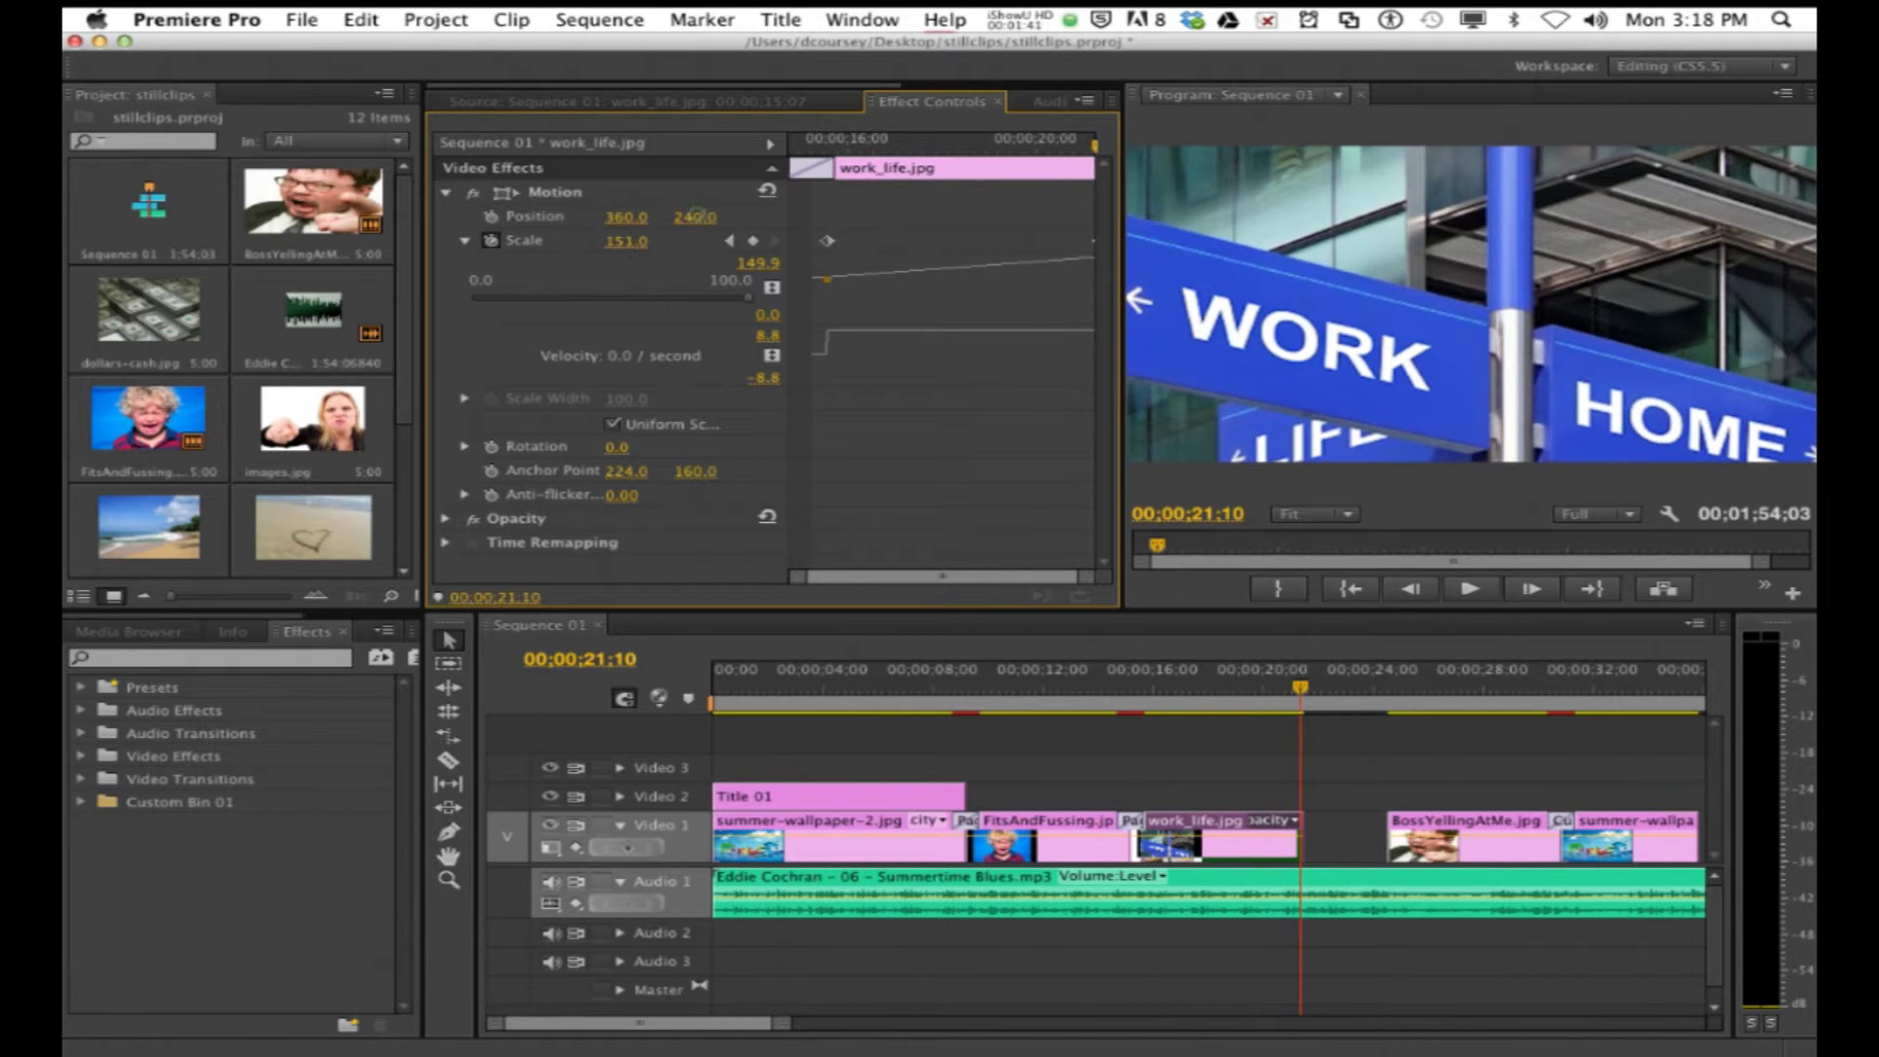
{"action": "left_click_drag", "start_coordinate": [695, 217], "coordinate": [625, 216]}
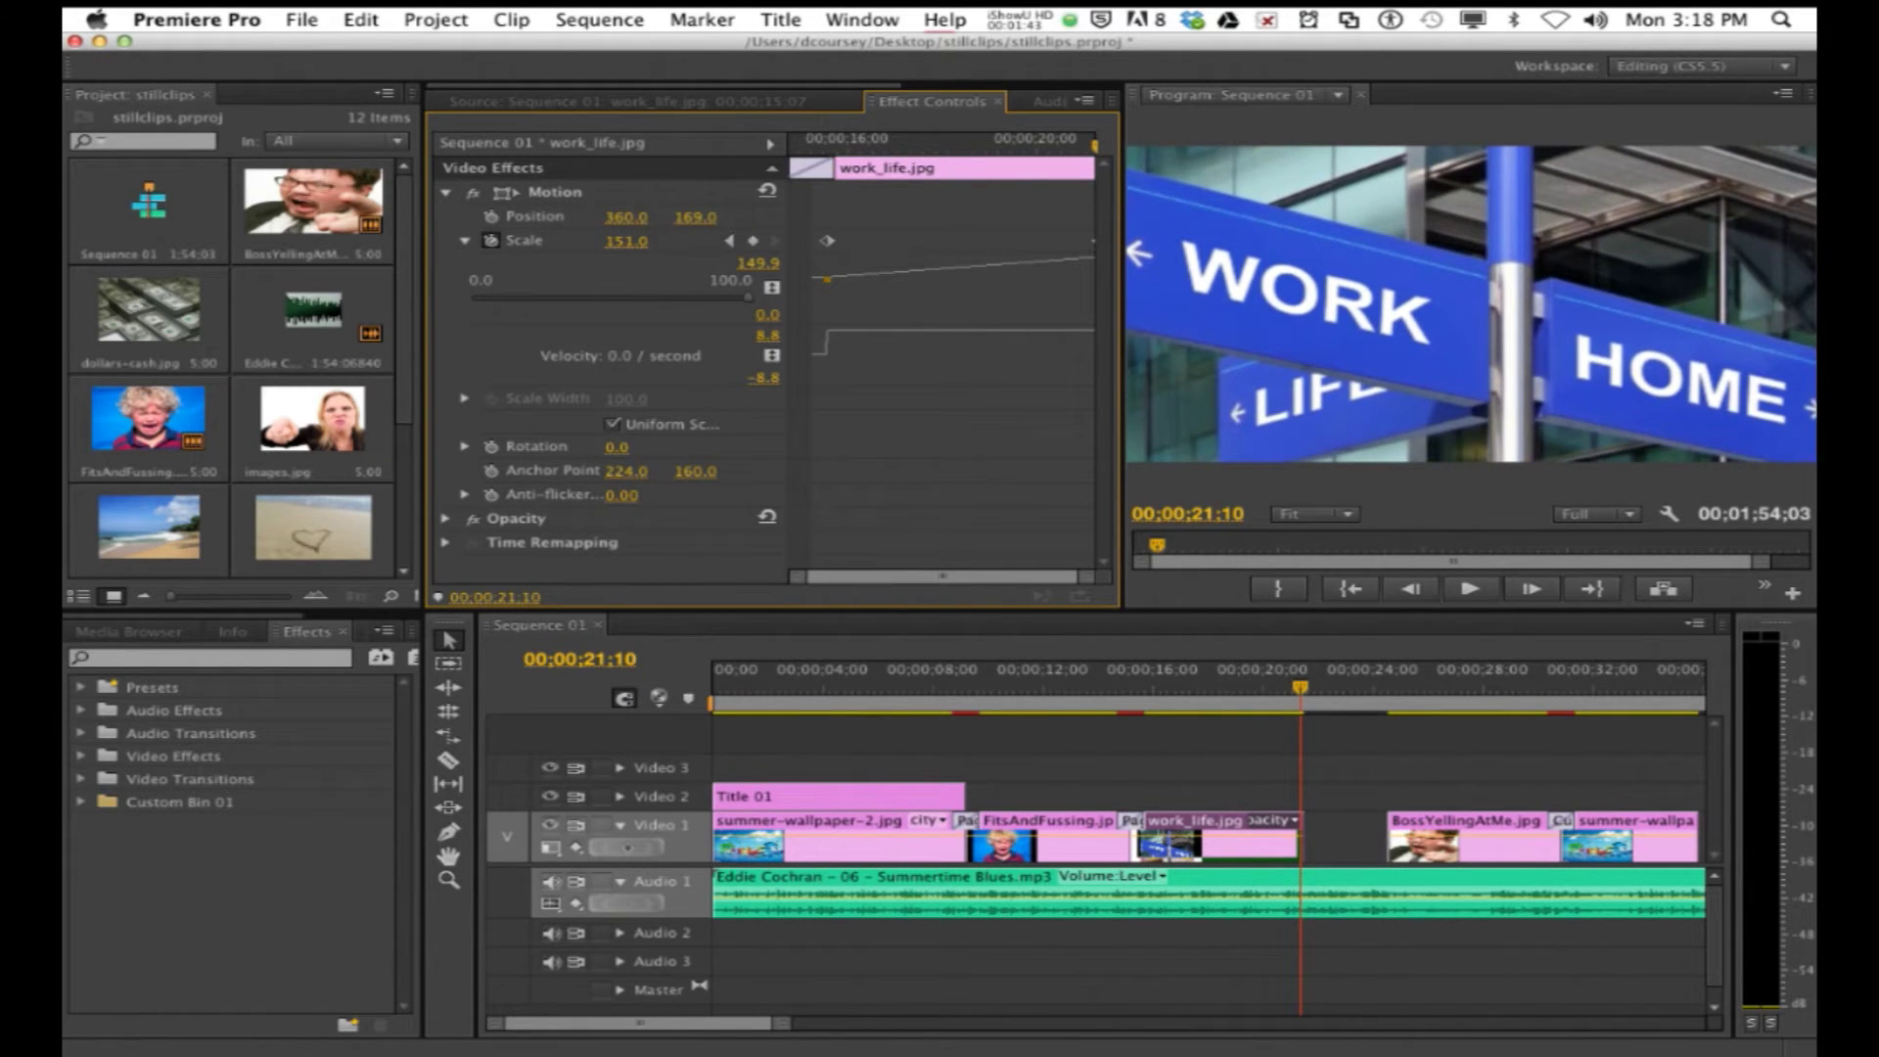
{"action": "left_click_drag", "start_coordinate": [1018, 147], "coordinate": [830, 166]}
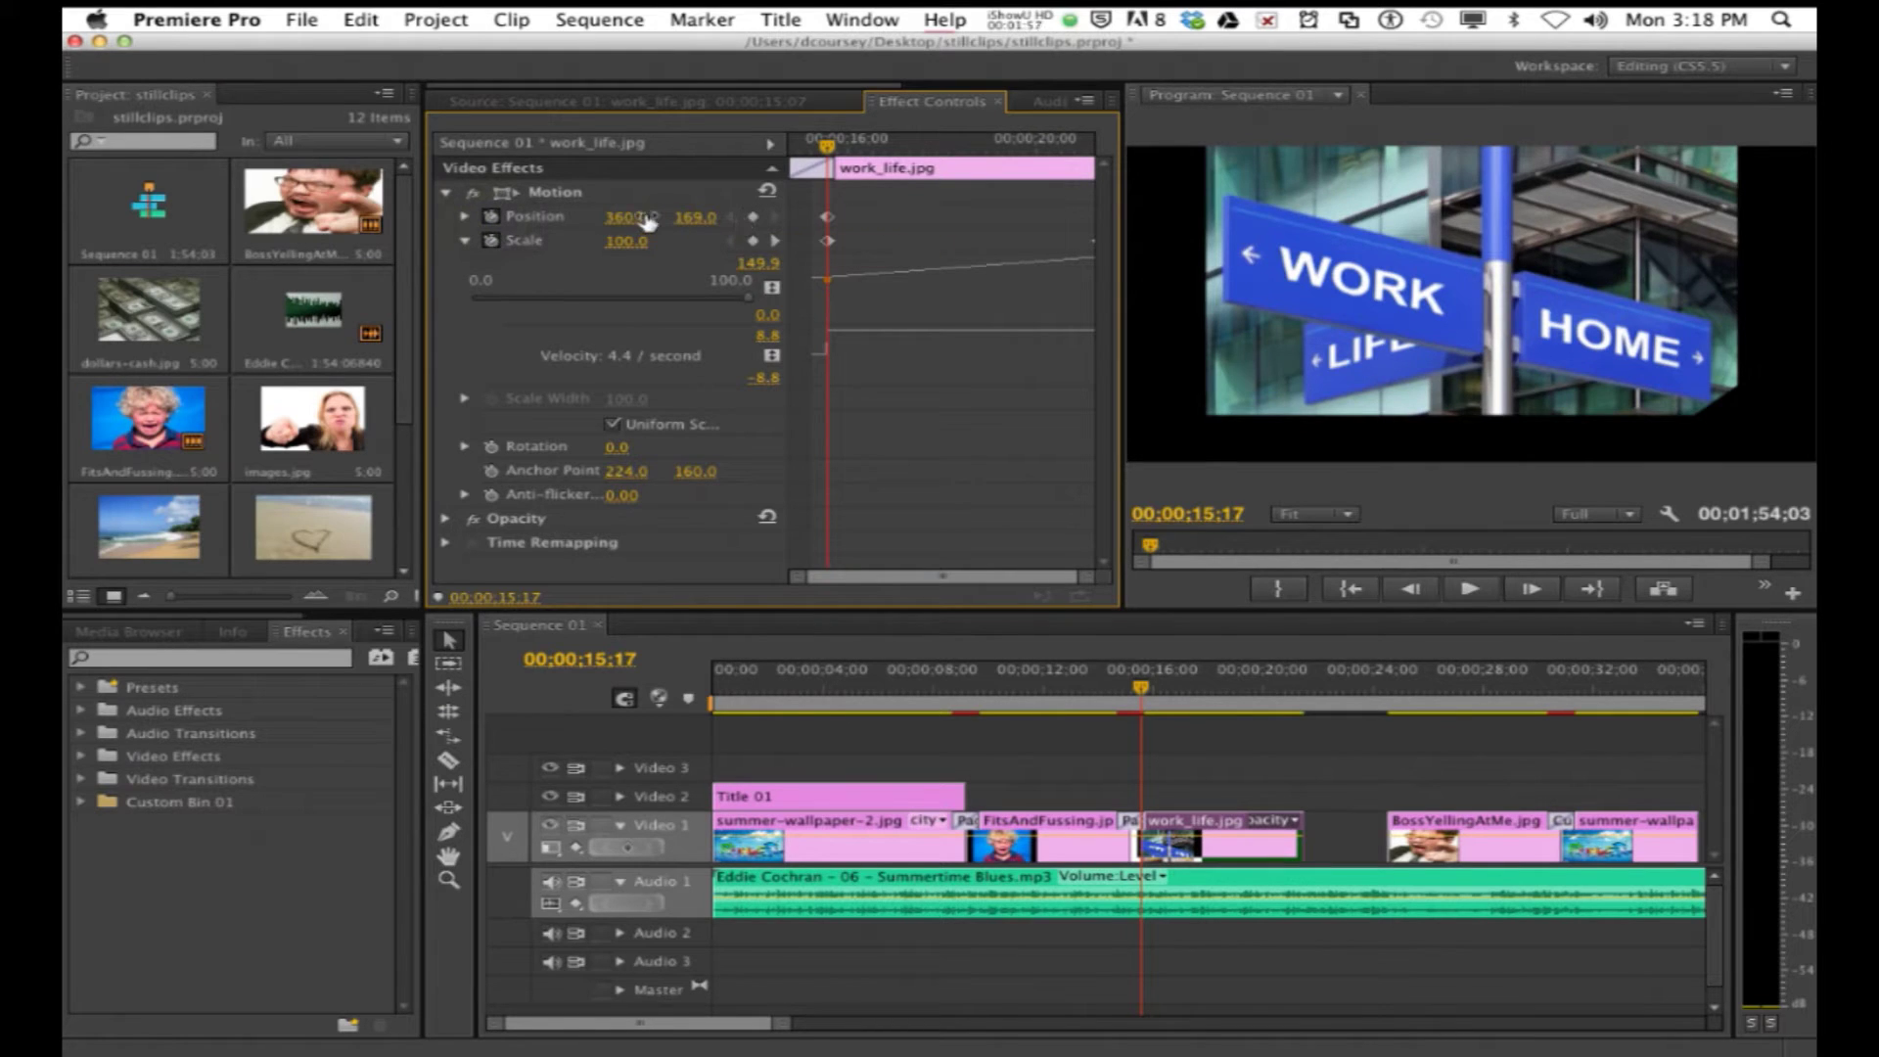
Step: Add an end Position keyframe with a new Y value so work_life.jpg pans upward
{"action": "left_click_drag", "start_coordinate": [626, 216], "coordinate": [754, 216]}
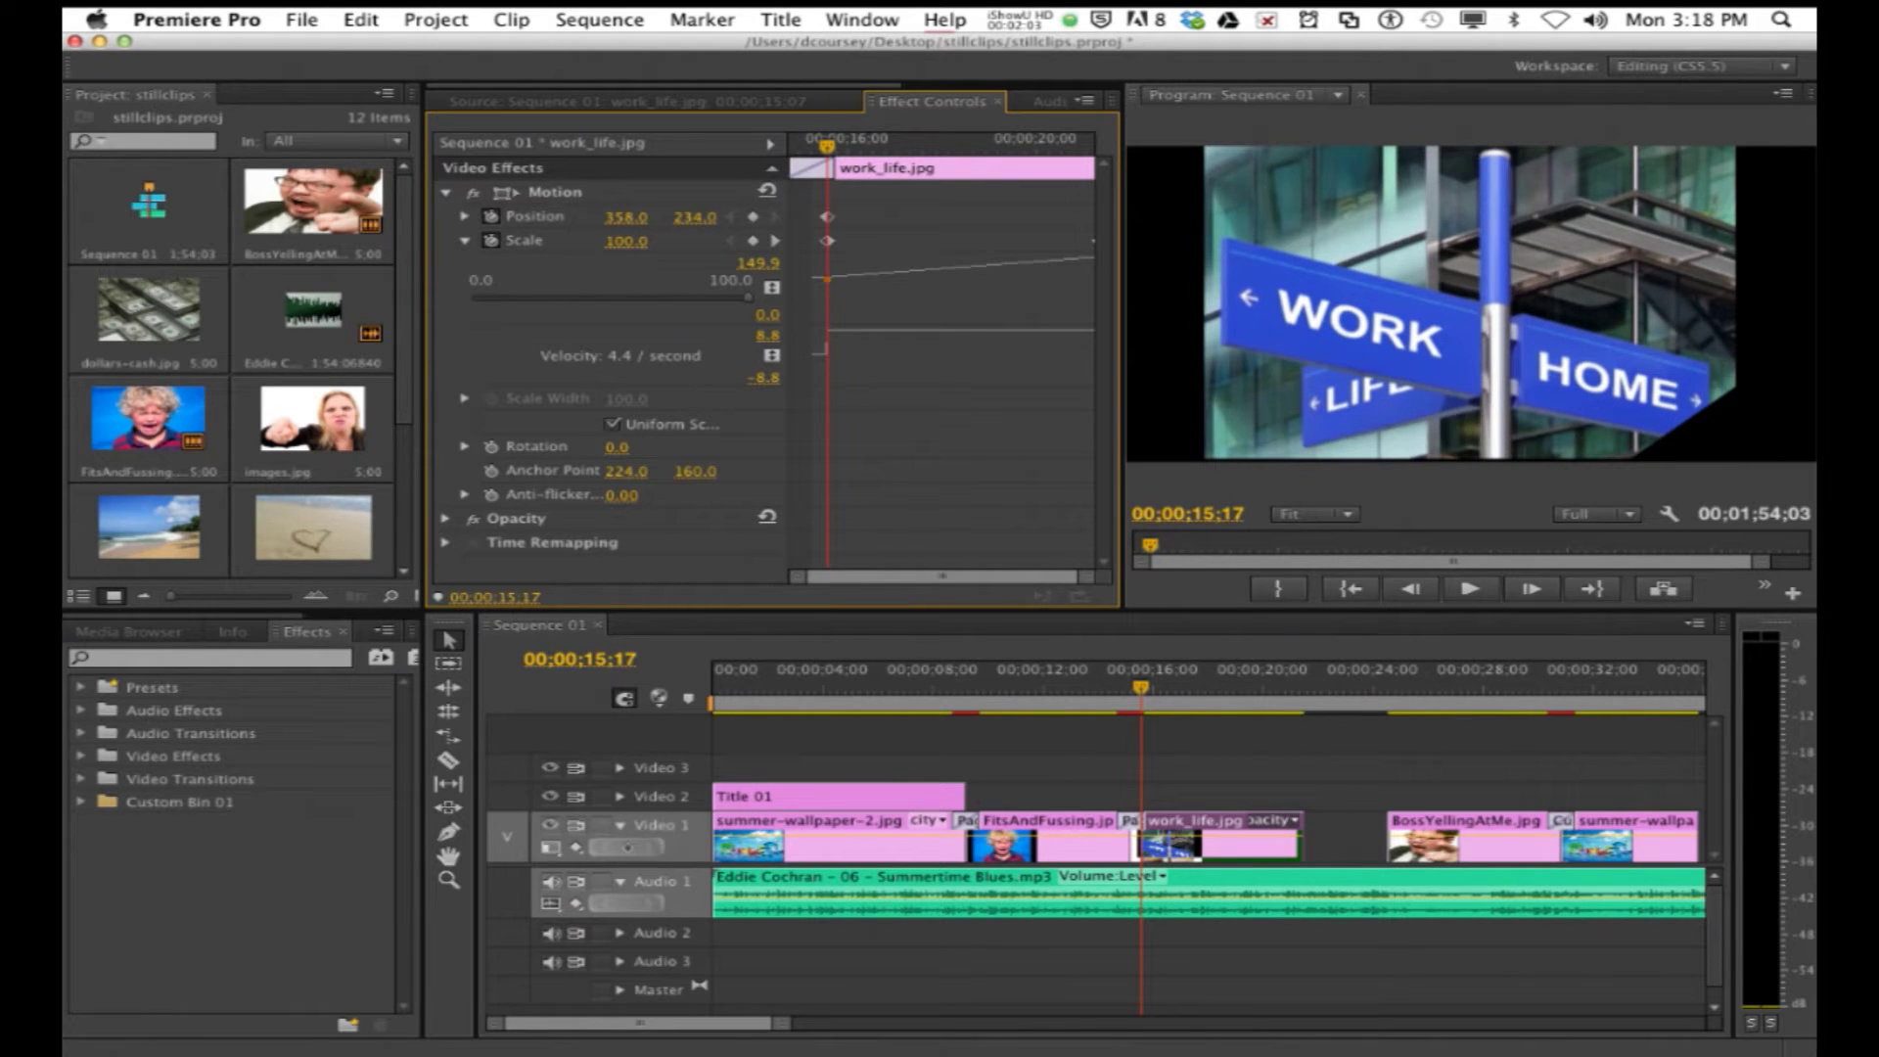
{"action": "left_click_drag", "start_coordinate": [828, 149], "coordinate": [1104, 192]}
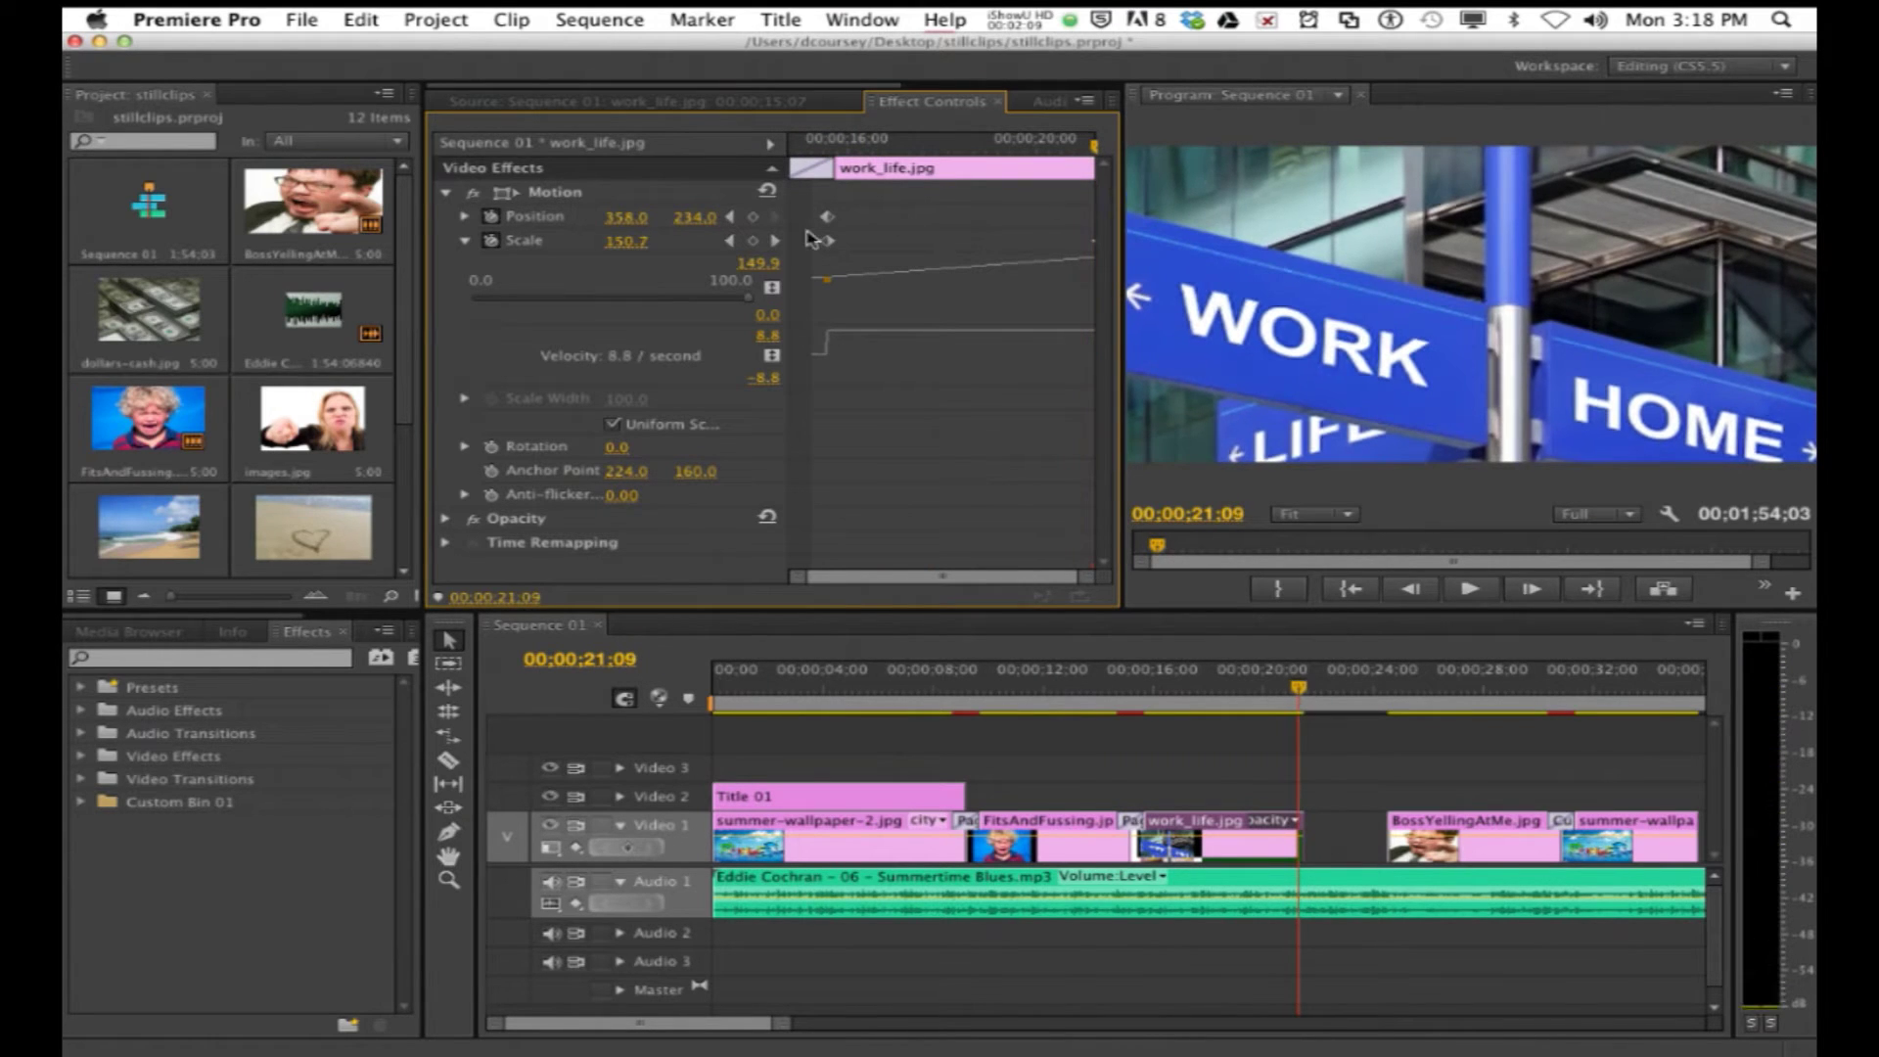
{"action": "left_click", "coordinate": [758, 211]}
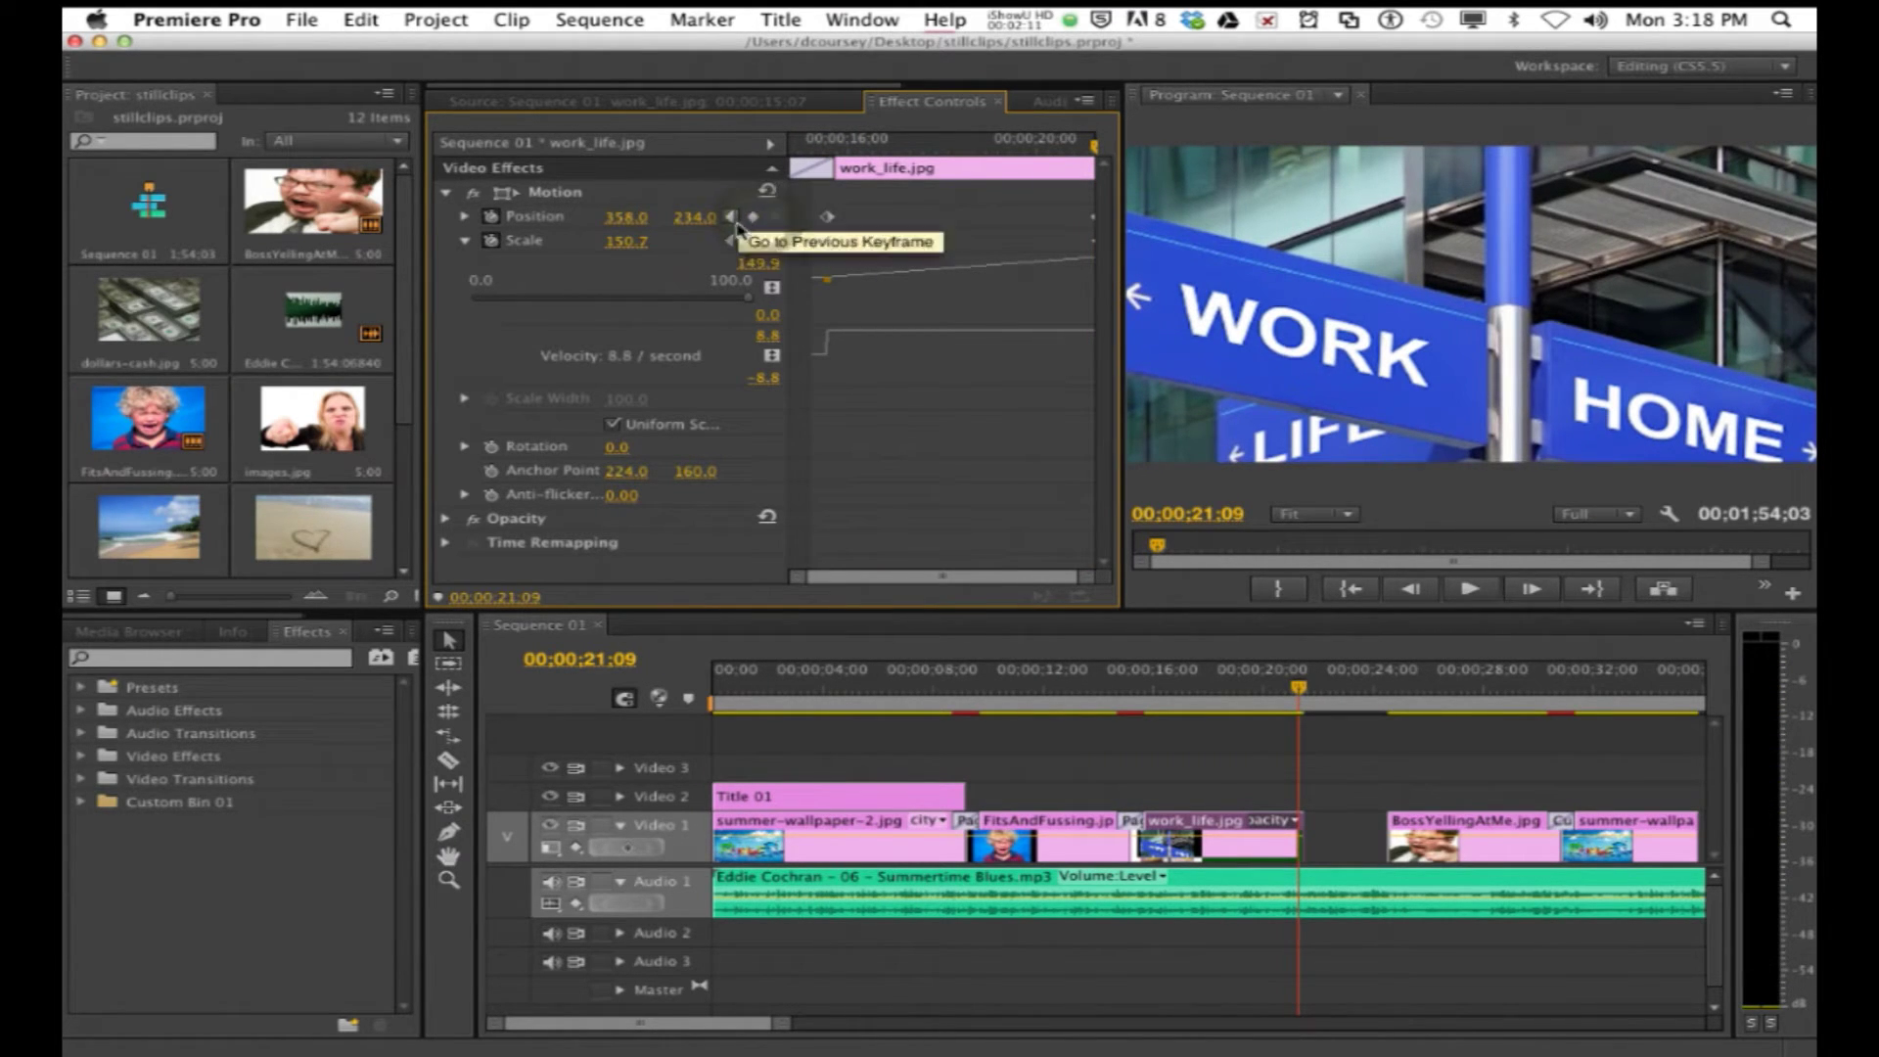
{"action": "left_click_drag", "start_coordinate": [684, 218], "coordinate": [576, 217]}
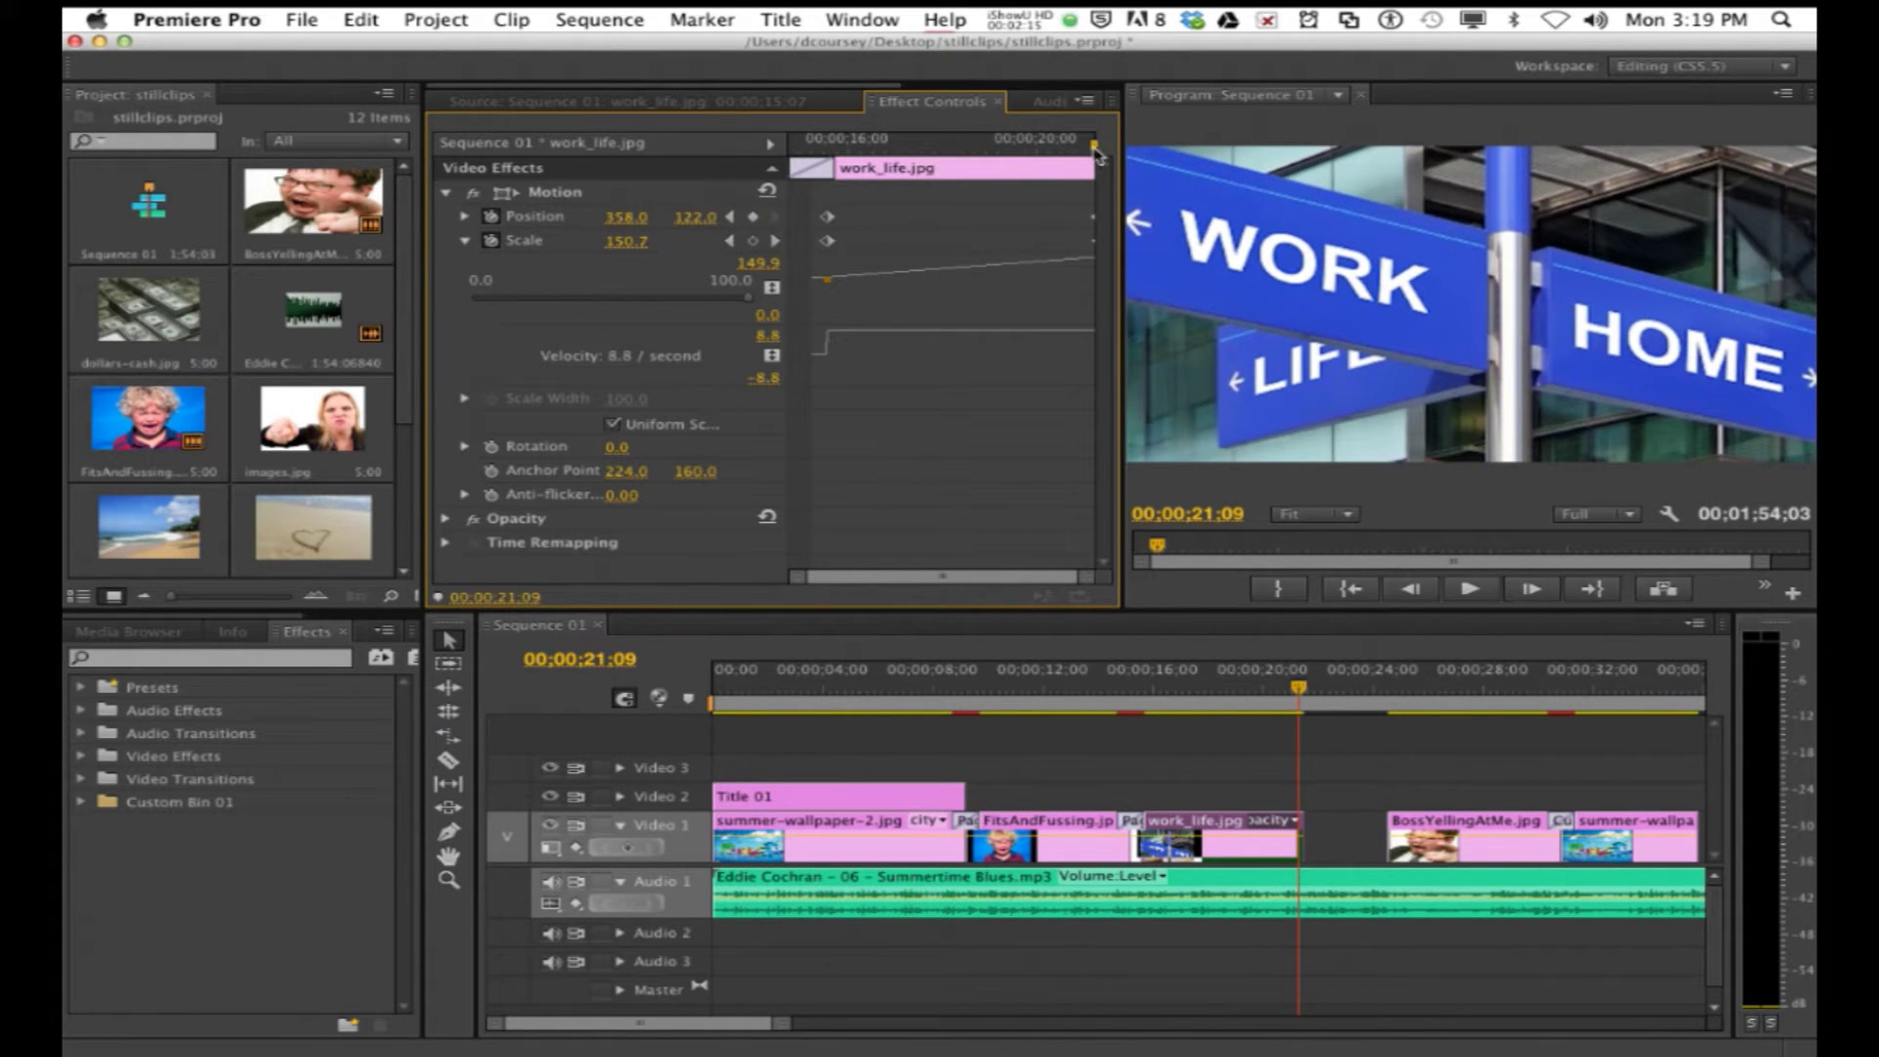
{"action": "left_click_drag", "start_coordinate": [1097, 151], "coordinate": [837, 193]}
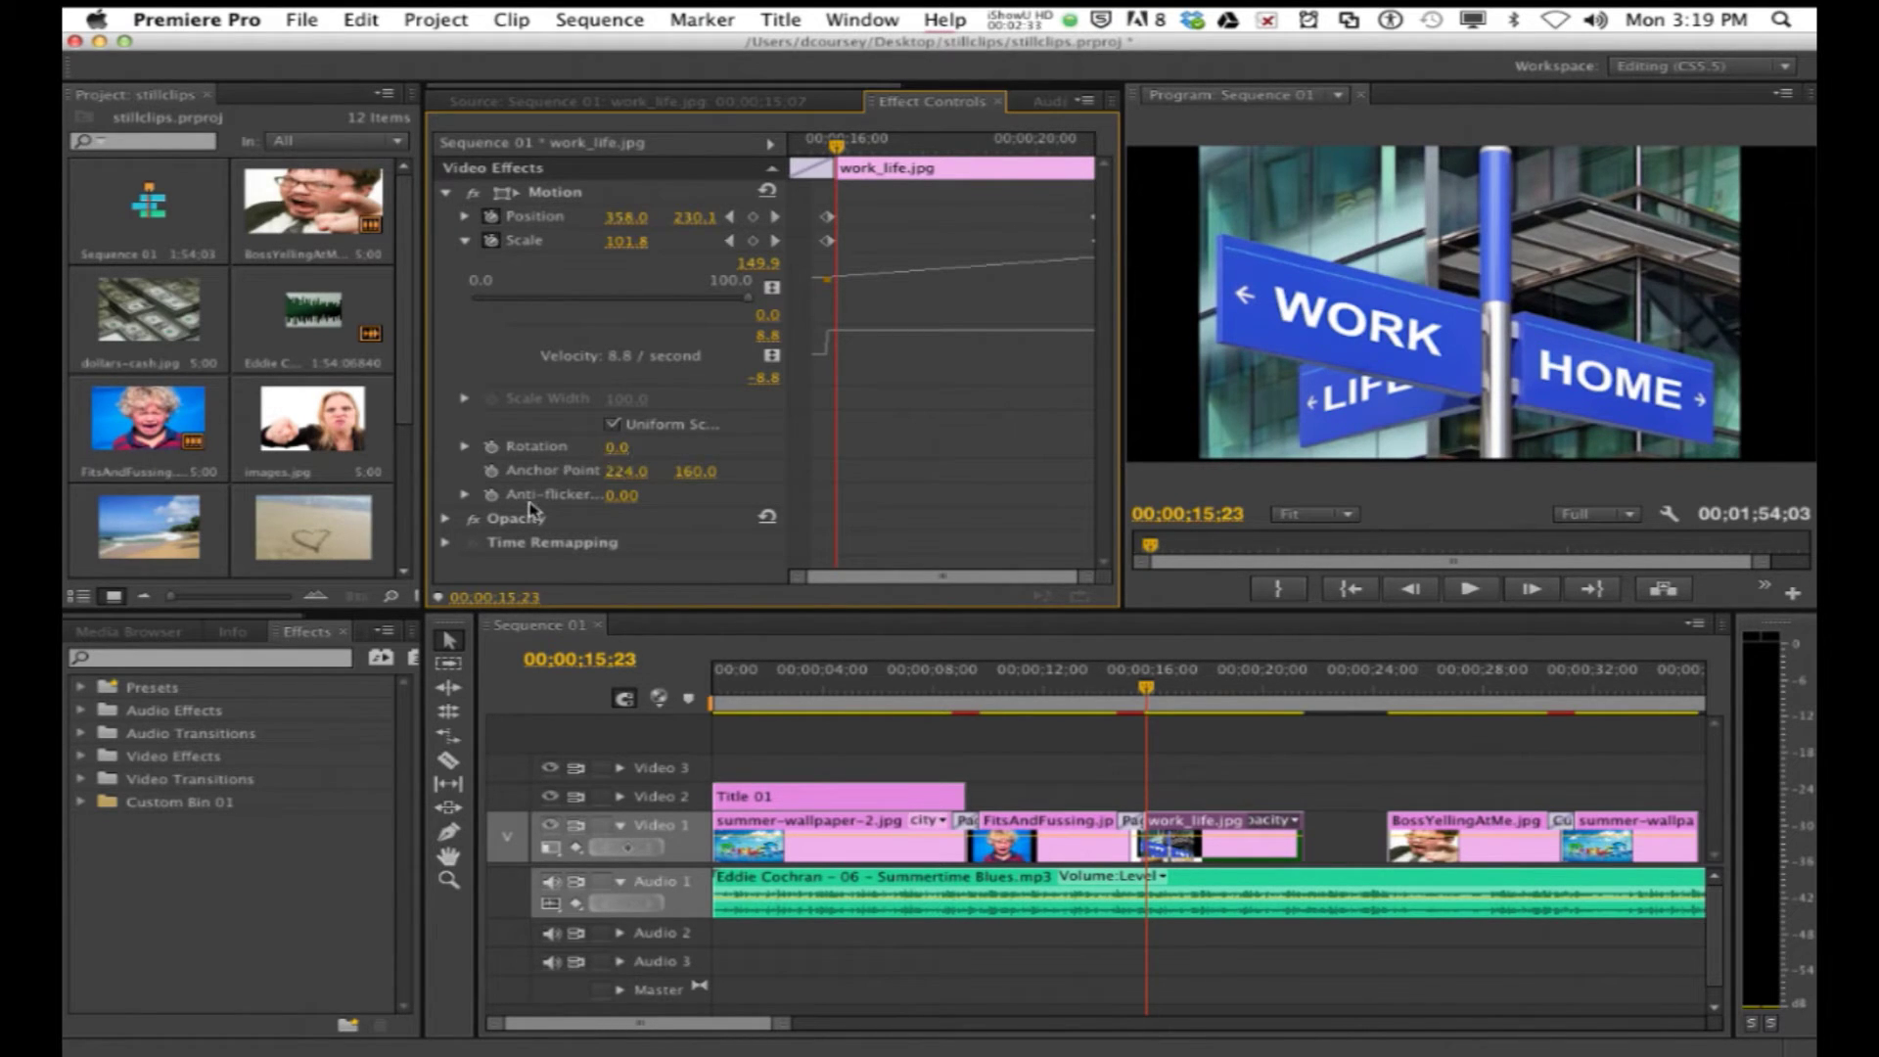
Step: Adjust work_life.jpg's Opacity value and preview the finished pan and zoom
{"action": "left_click", "coordinate": [445, 518]}
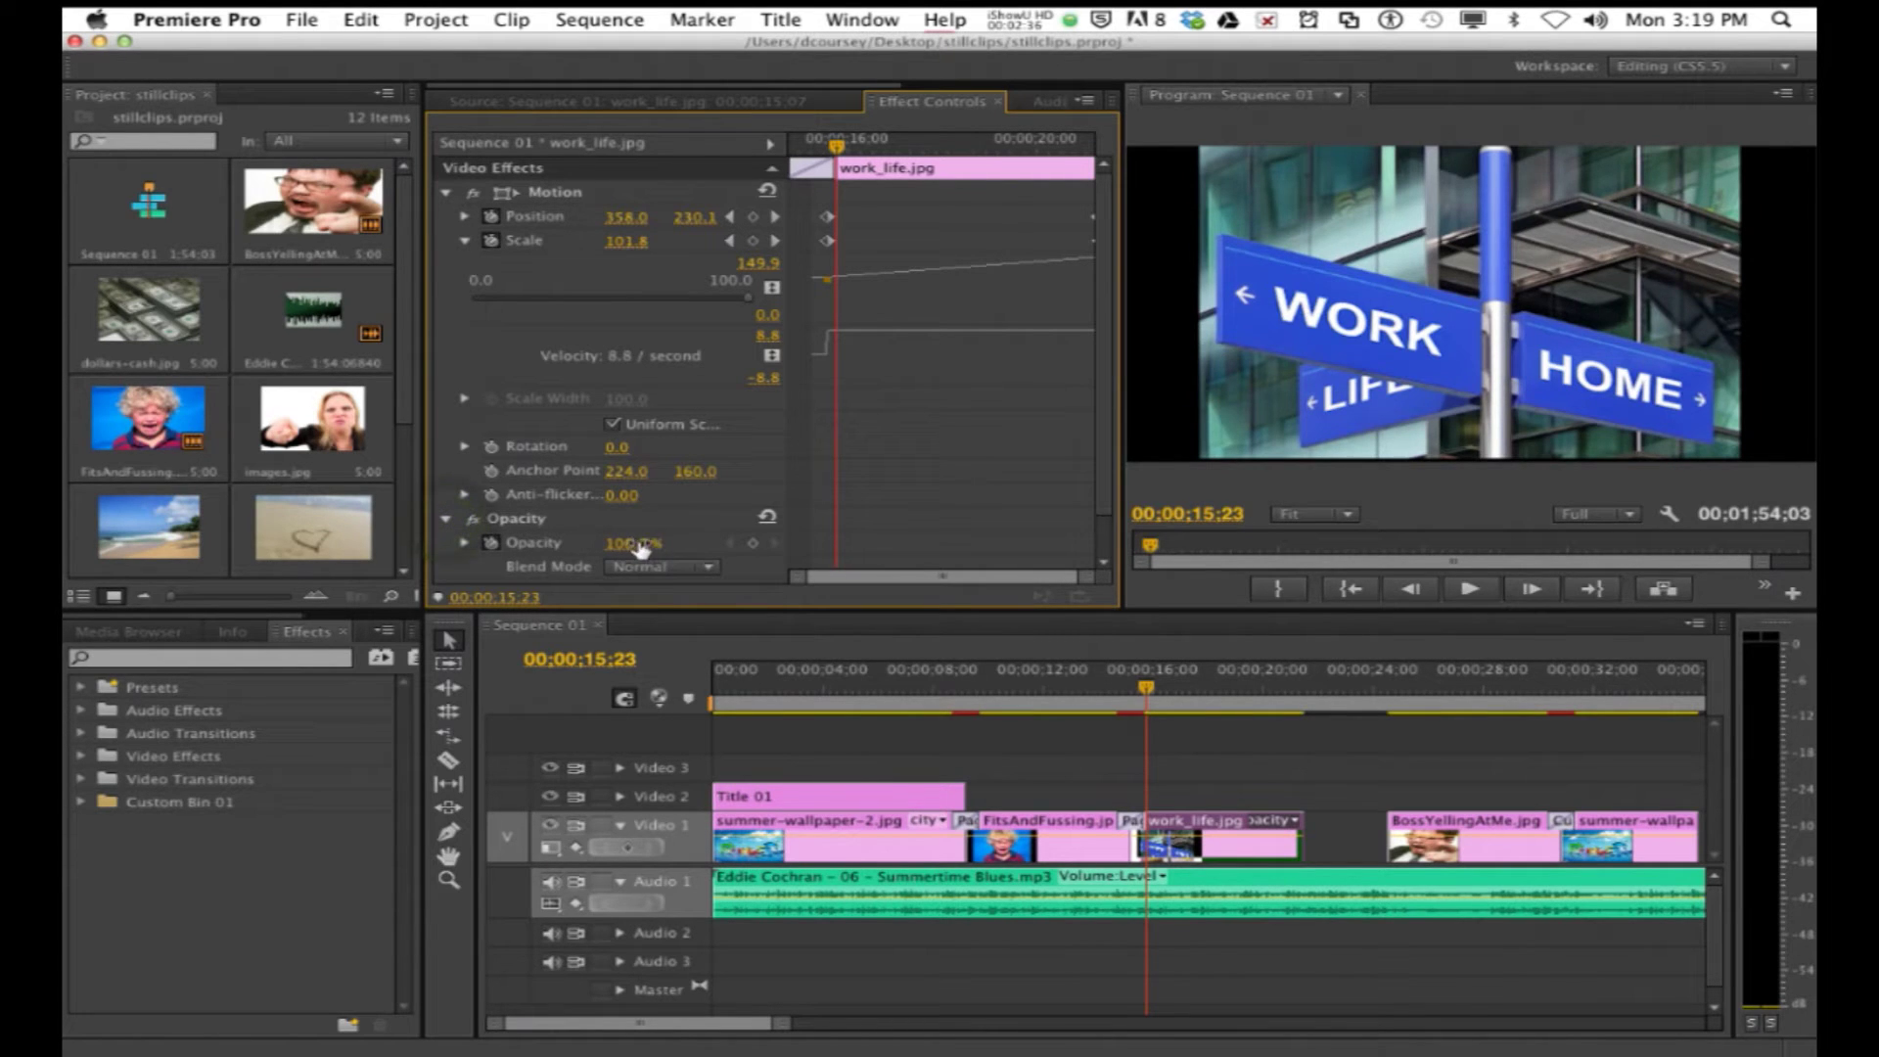
{"action": "mouse_move", "coordinate": [638, 544]}
{"action": "left_mouse_down"}
{"action": "mouse_move", "coordinate": [603, 542]}
{"action": "mouse_move", "coordinate": [651, 542]}
{"action": "left_mouse_up"}
{"action": "left_click_drag", "start_coordinate": [1153, 698], "coordinate": [1072, 724]}
Step: Scale the FitsAndFussing.jpg clip to frame size and select it
{"action": "double_click", "coordinate": [1059, 848]}
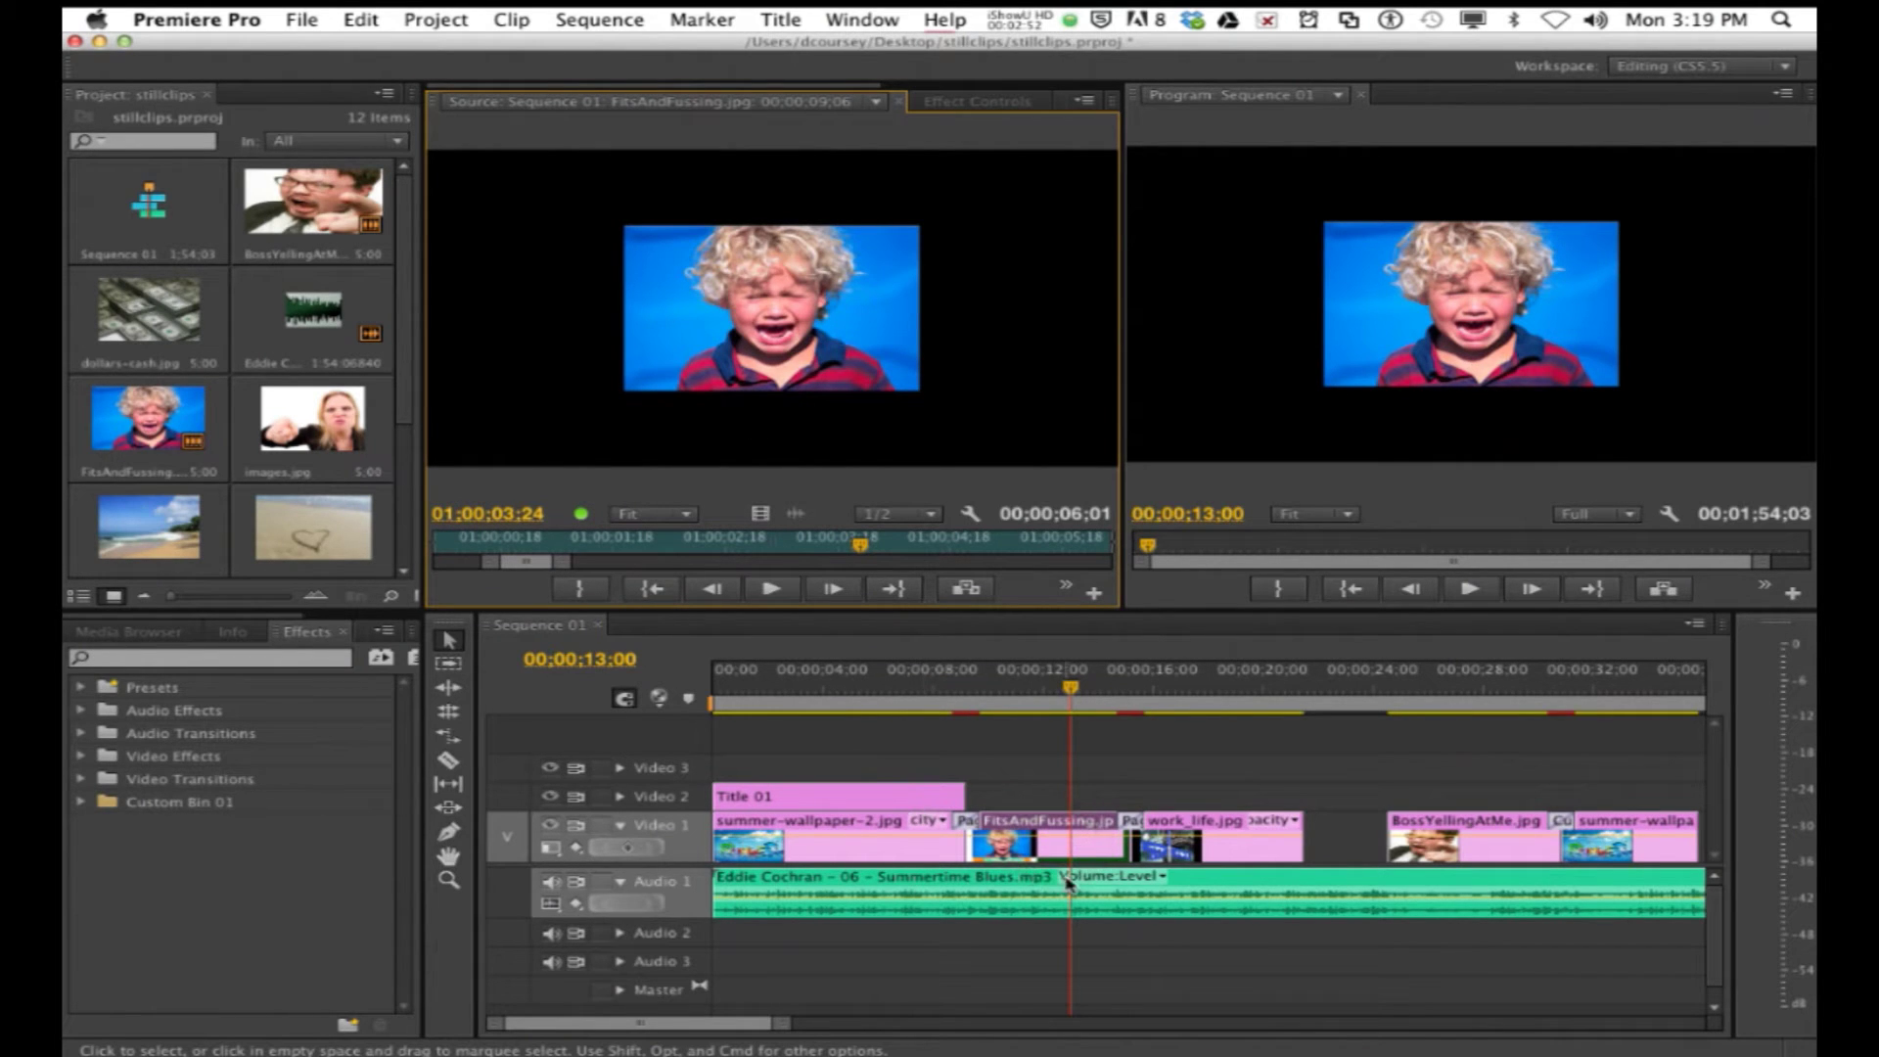
{"action": "right_click", "coordinate": [1031, 859]}
{"action": "left_click", "coordinate": [1070, 834]}
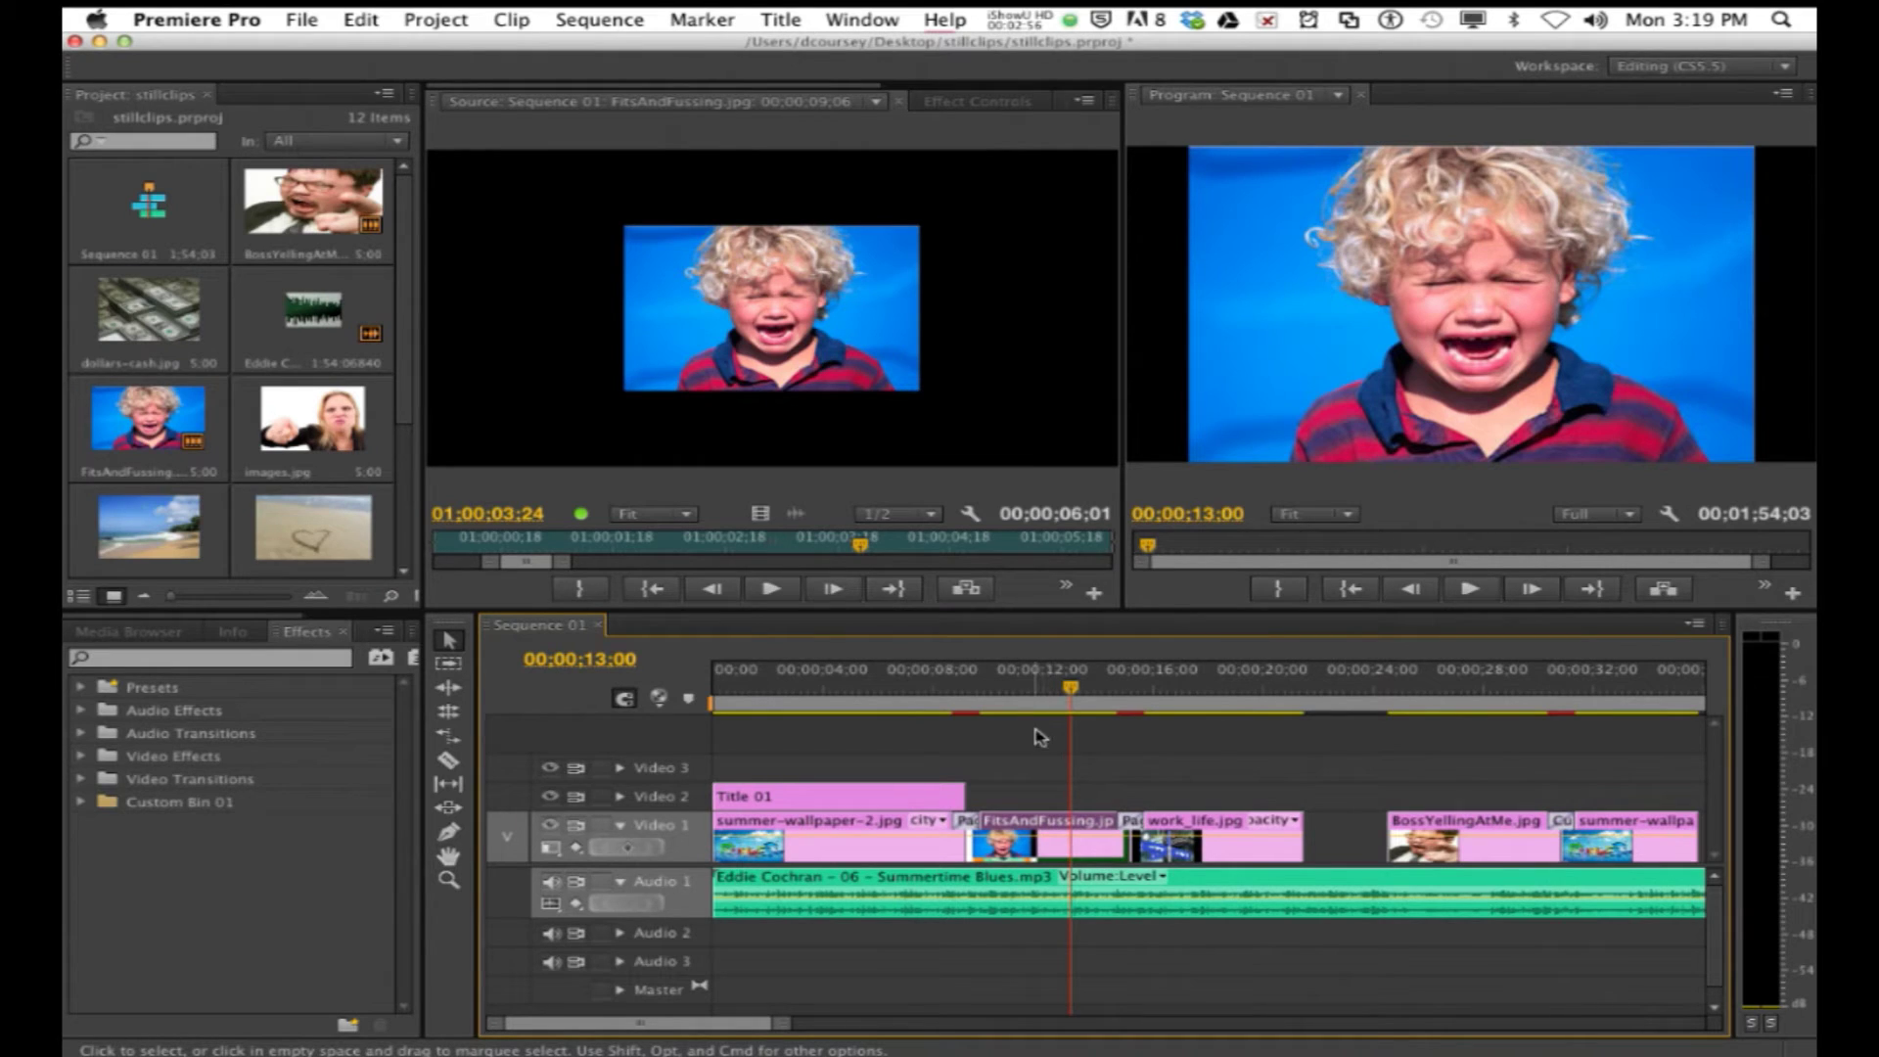
{"action": "left_click", "coordinate": [1053, 726]}
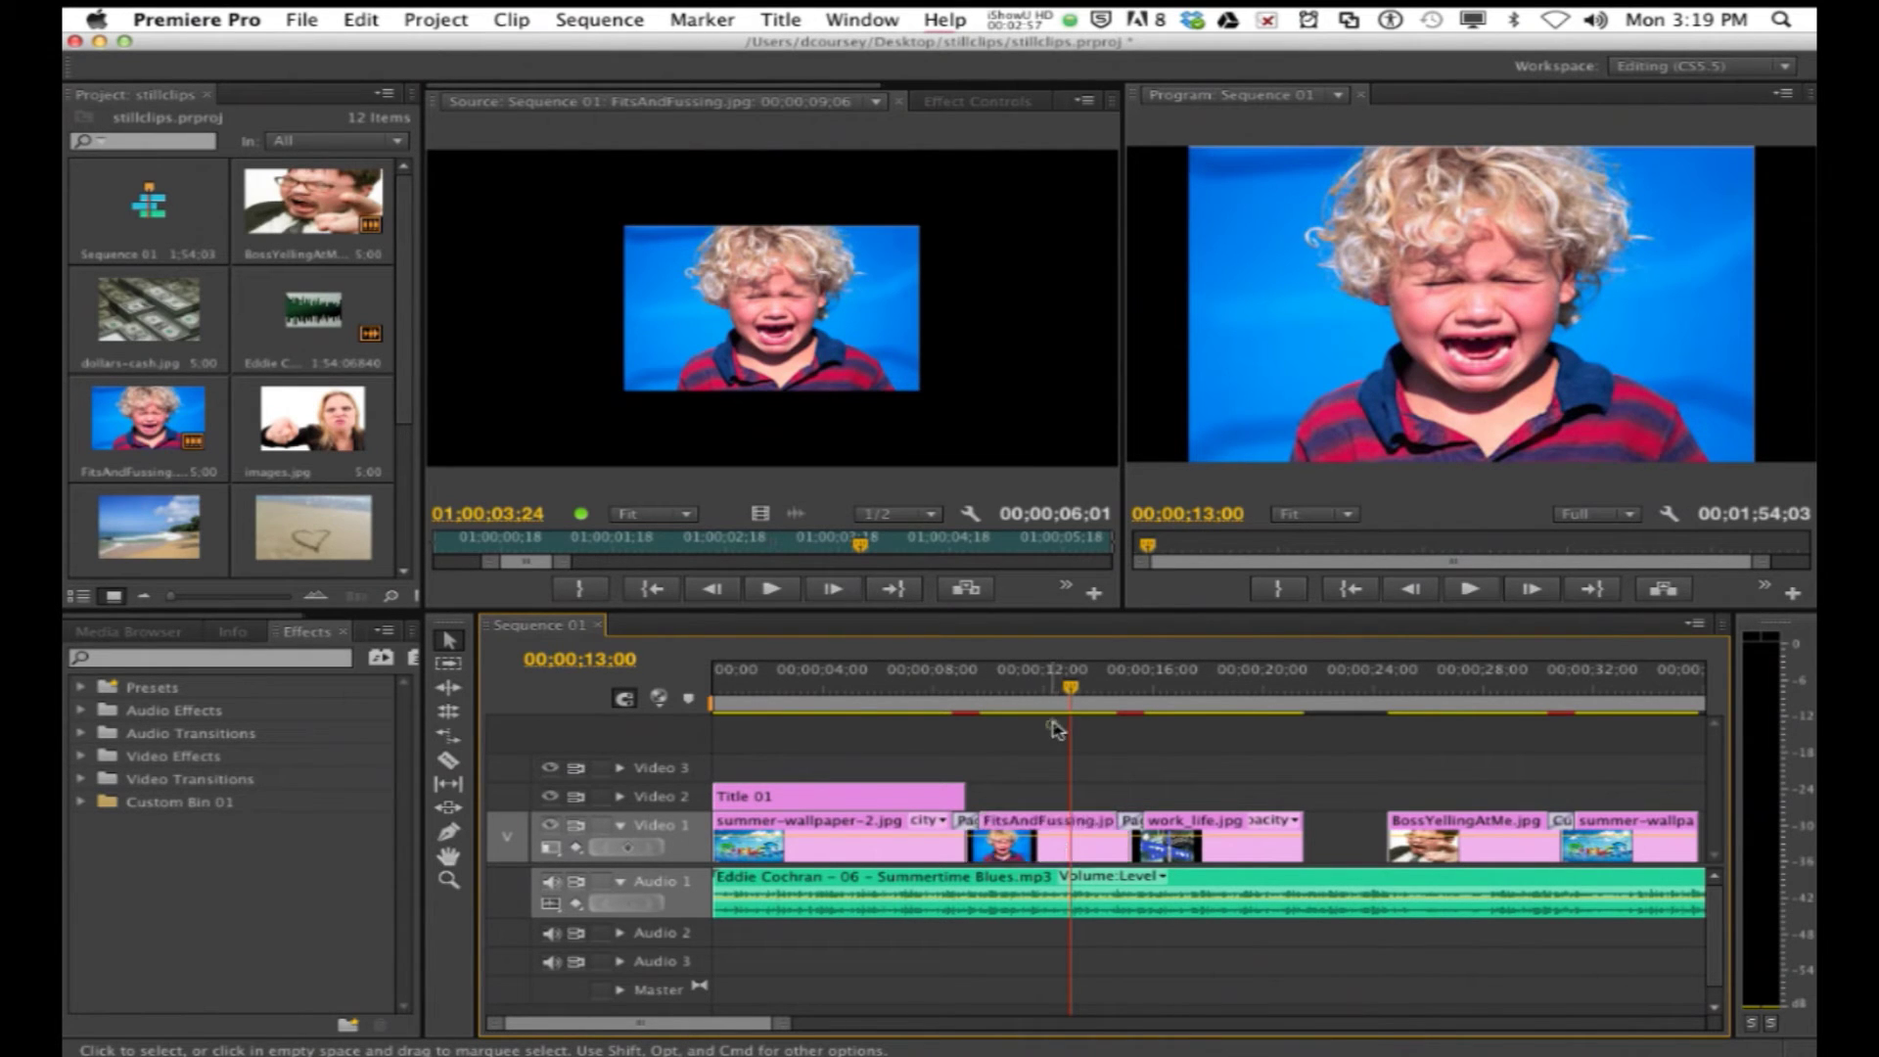
{"action": "left_click", "coordinate": [1086, 844]}
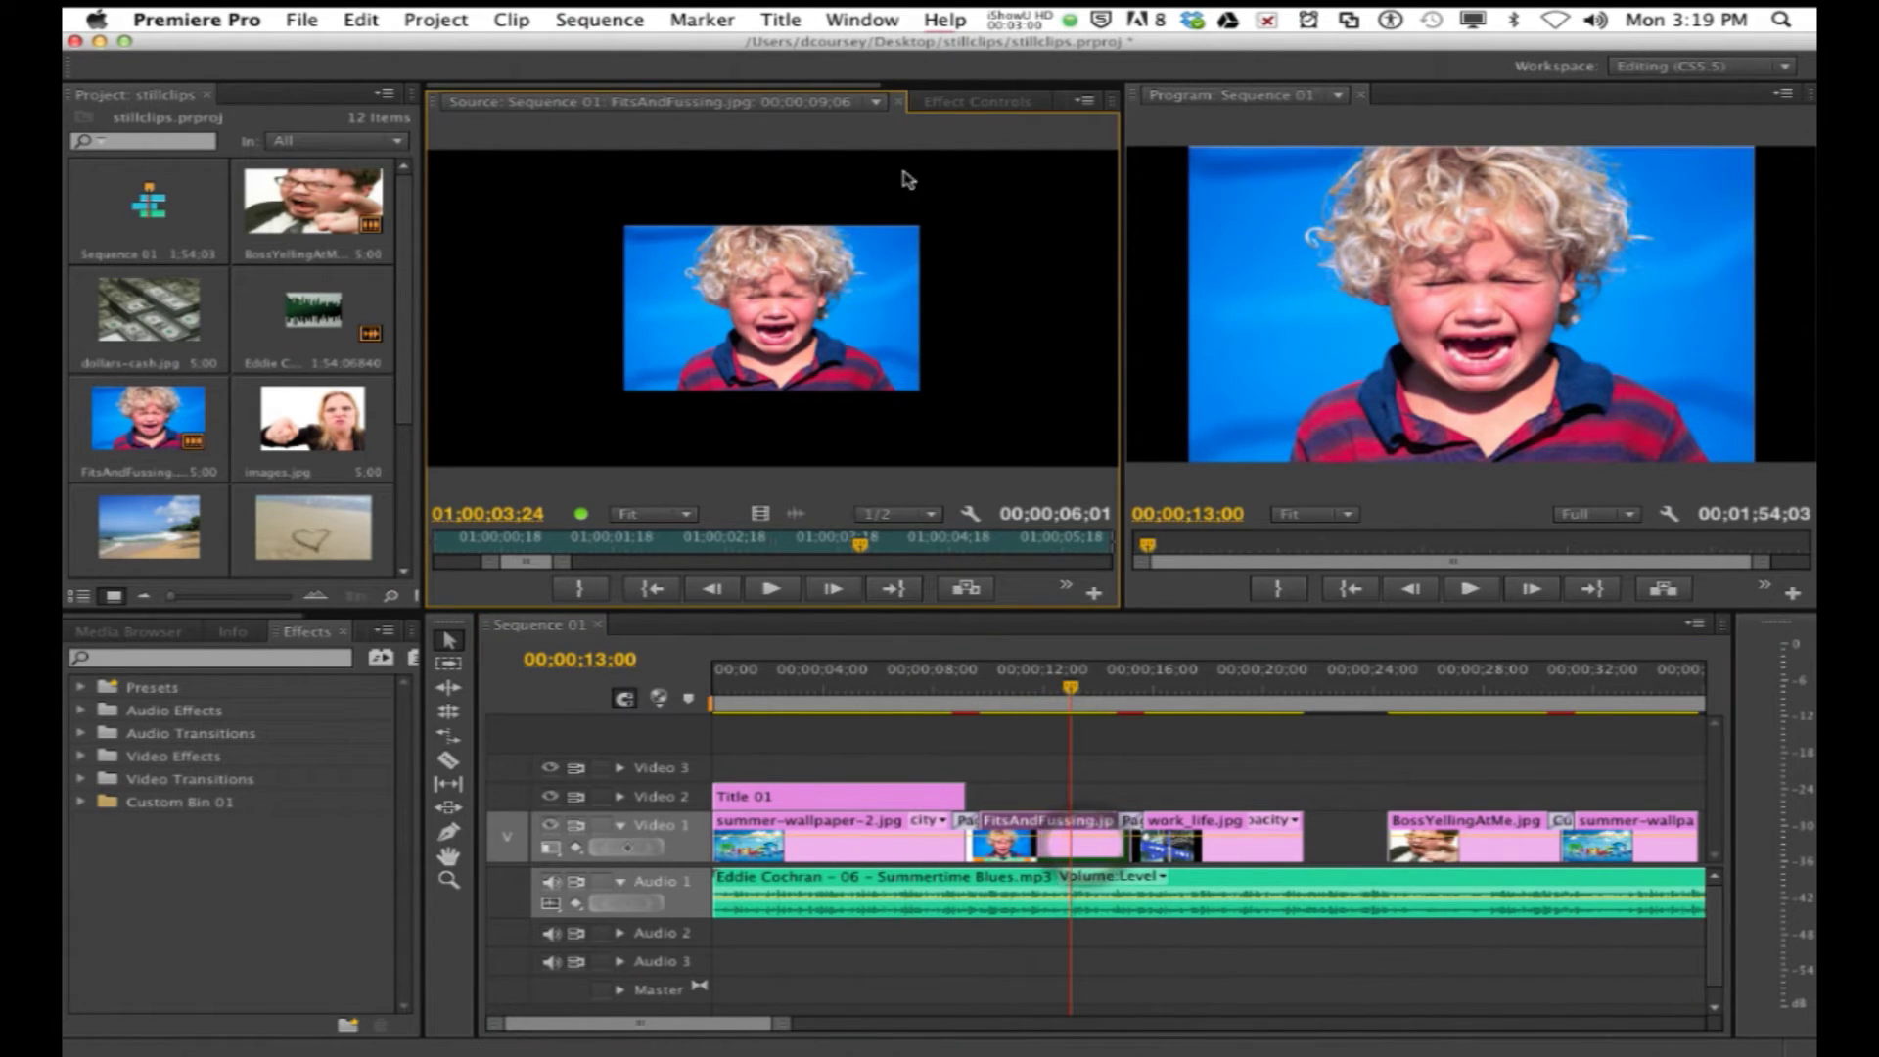
Step: Keyframe FitsAndFussing.jpg's Scale from 100 at 9;19 to about 181 at the clip's end
{"action": "left_click", "coordinate": [958, 105]}
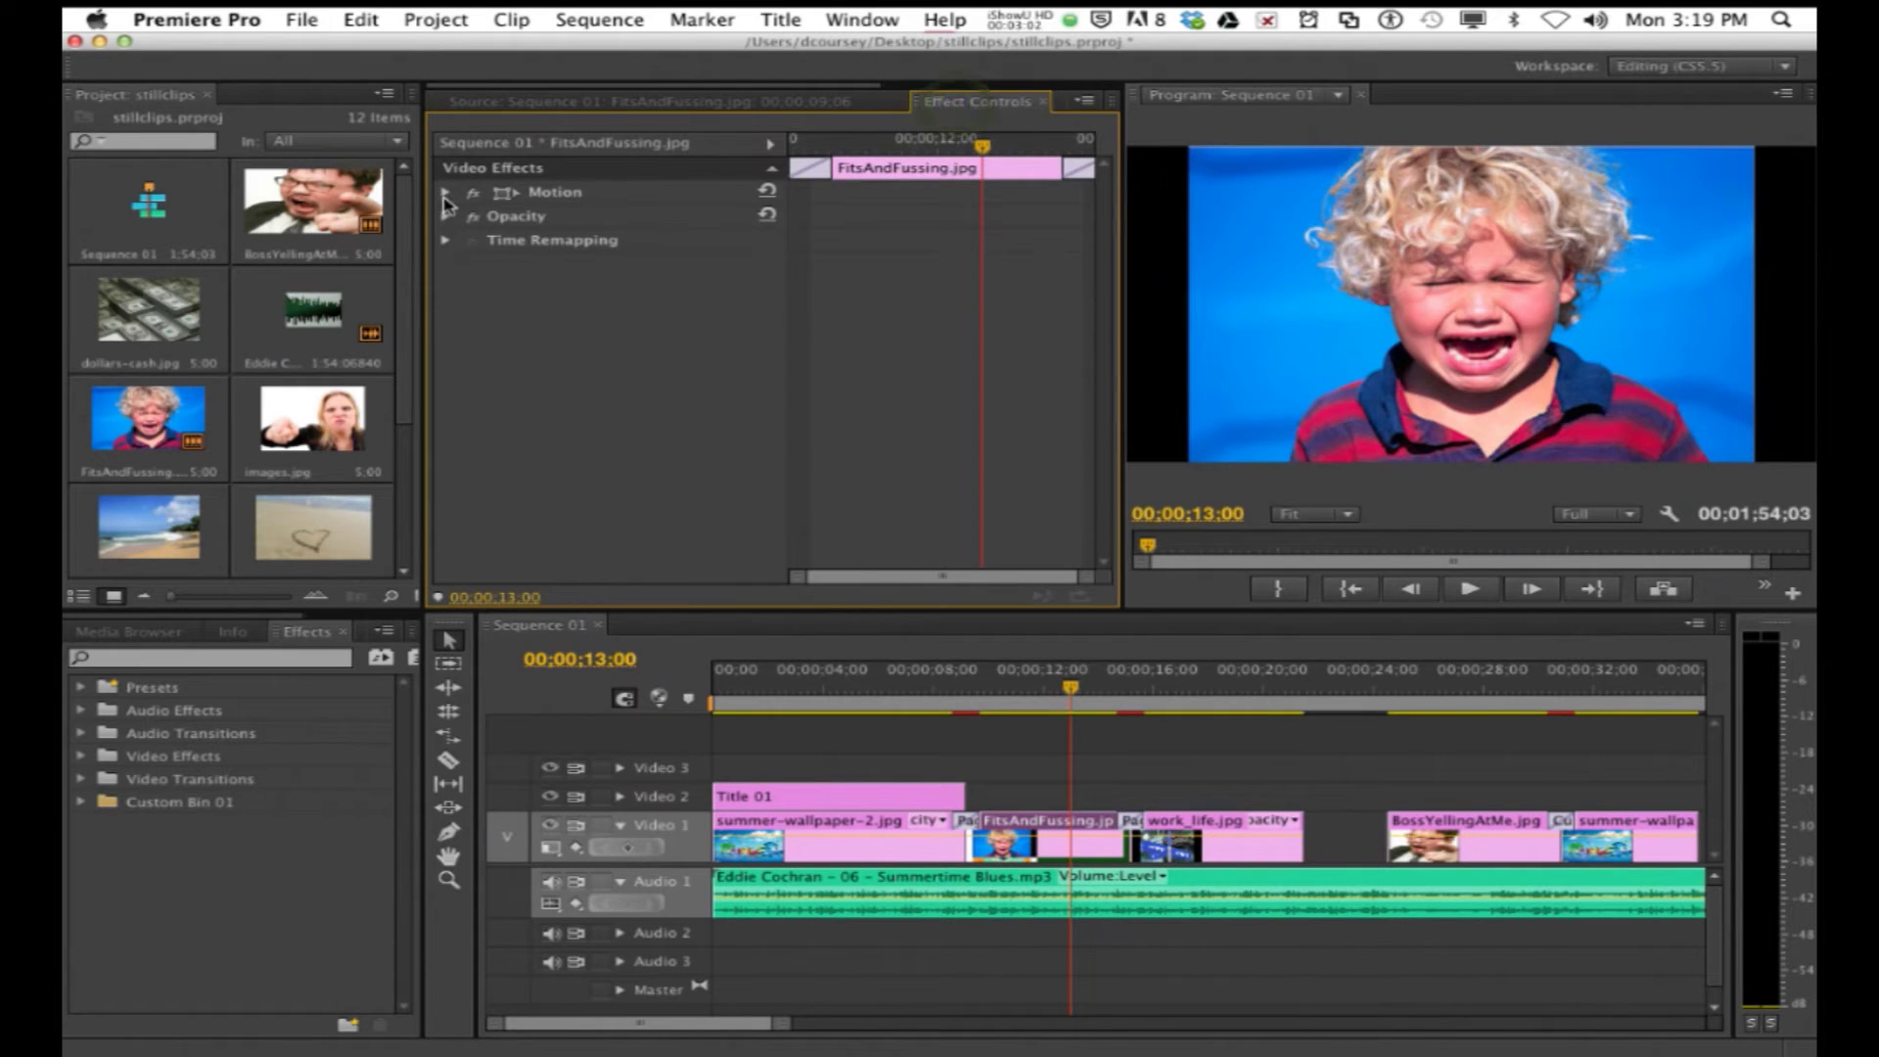
{"action": "left_click", "coordinate": [445, 194]}
{"action": "left_click", "coordinate": [466, 241]}
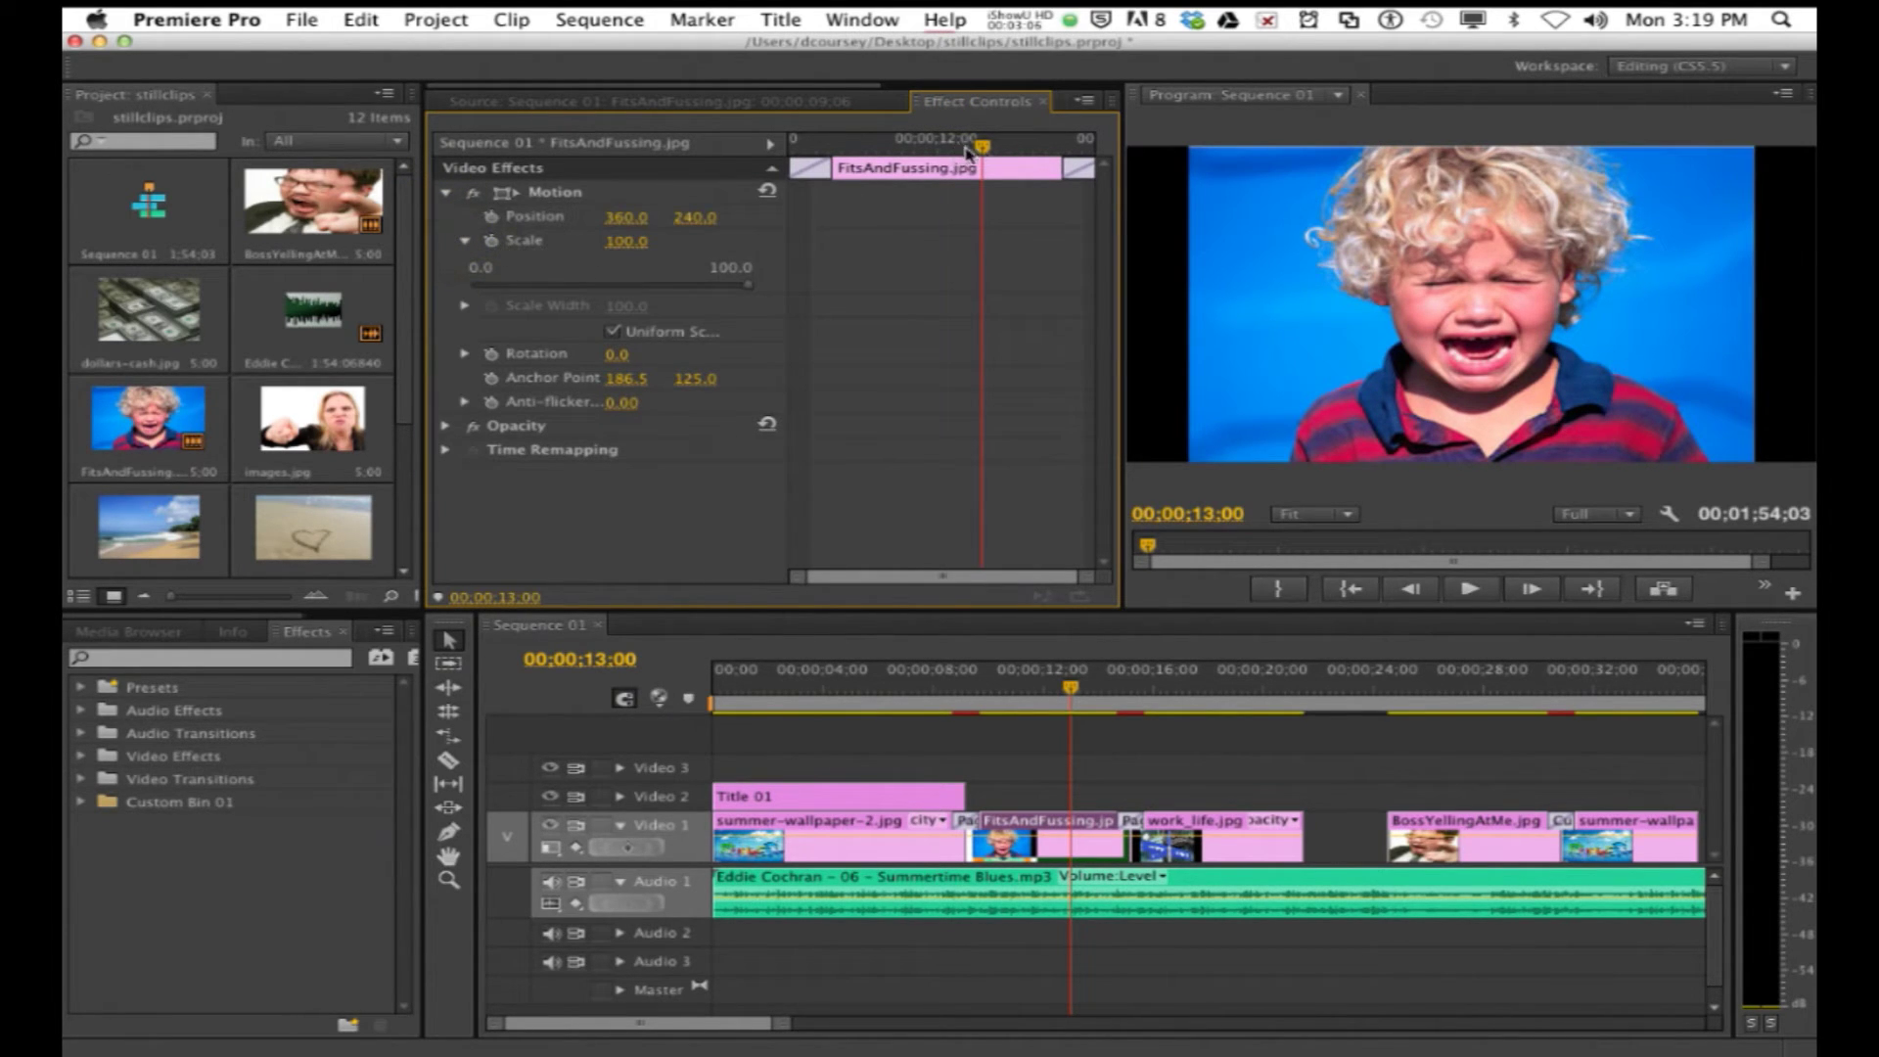
{"action": "left_click_drag", "start_coordinate": [966, 150], "coordinate": [829, 172]}
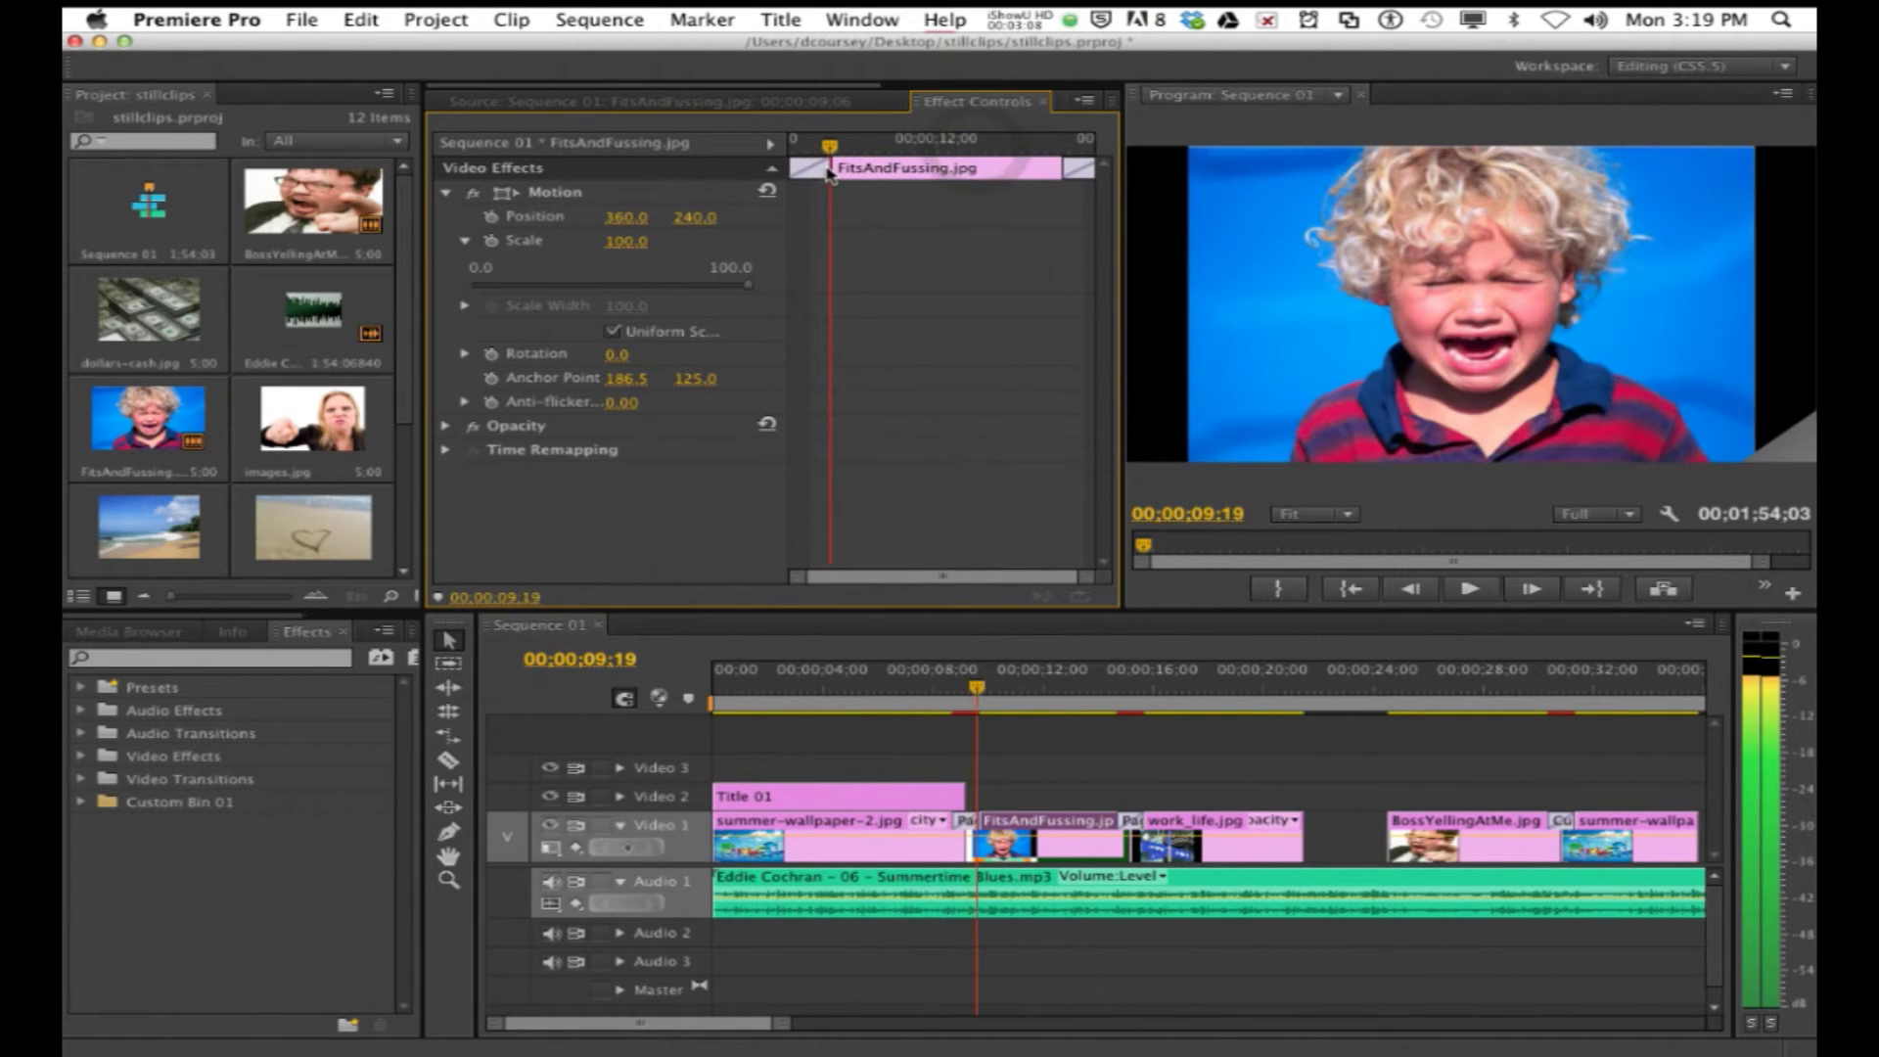
{"action": "left_click", "coordinate": [492, 242]}
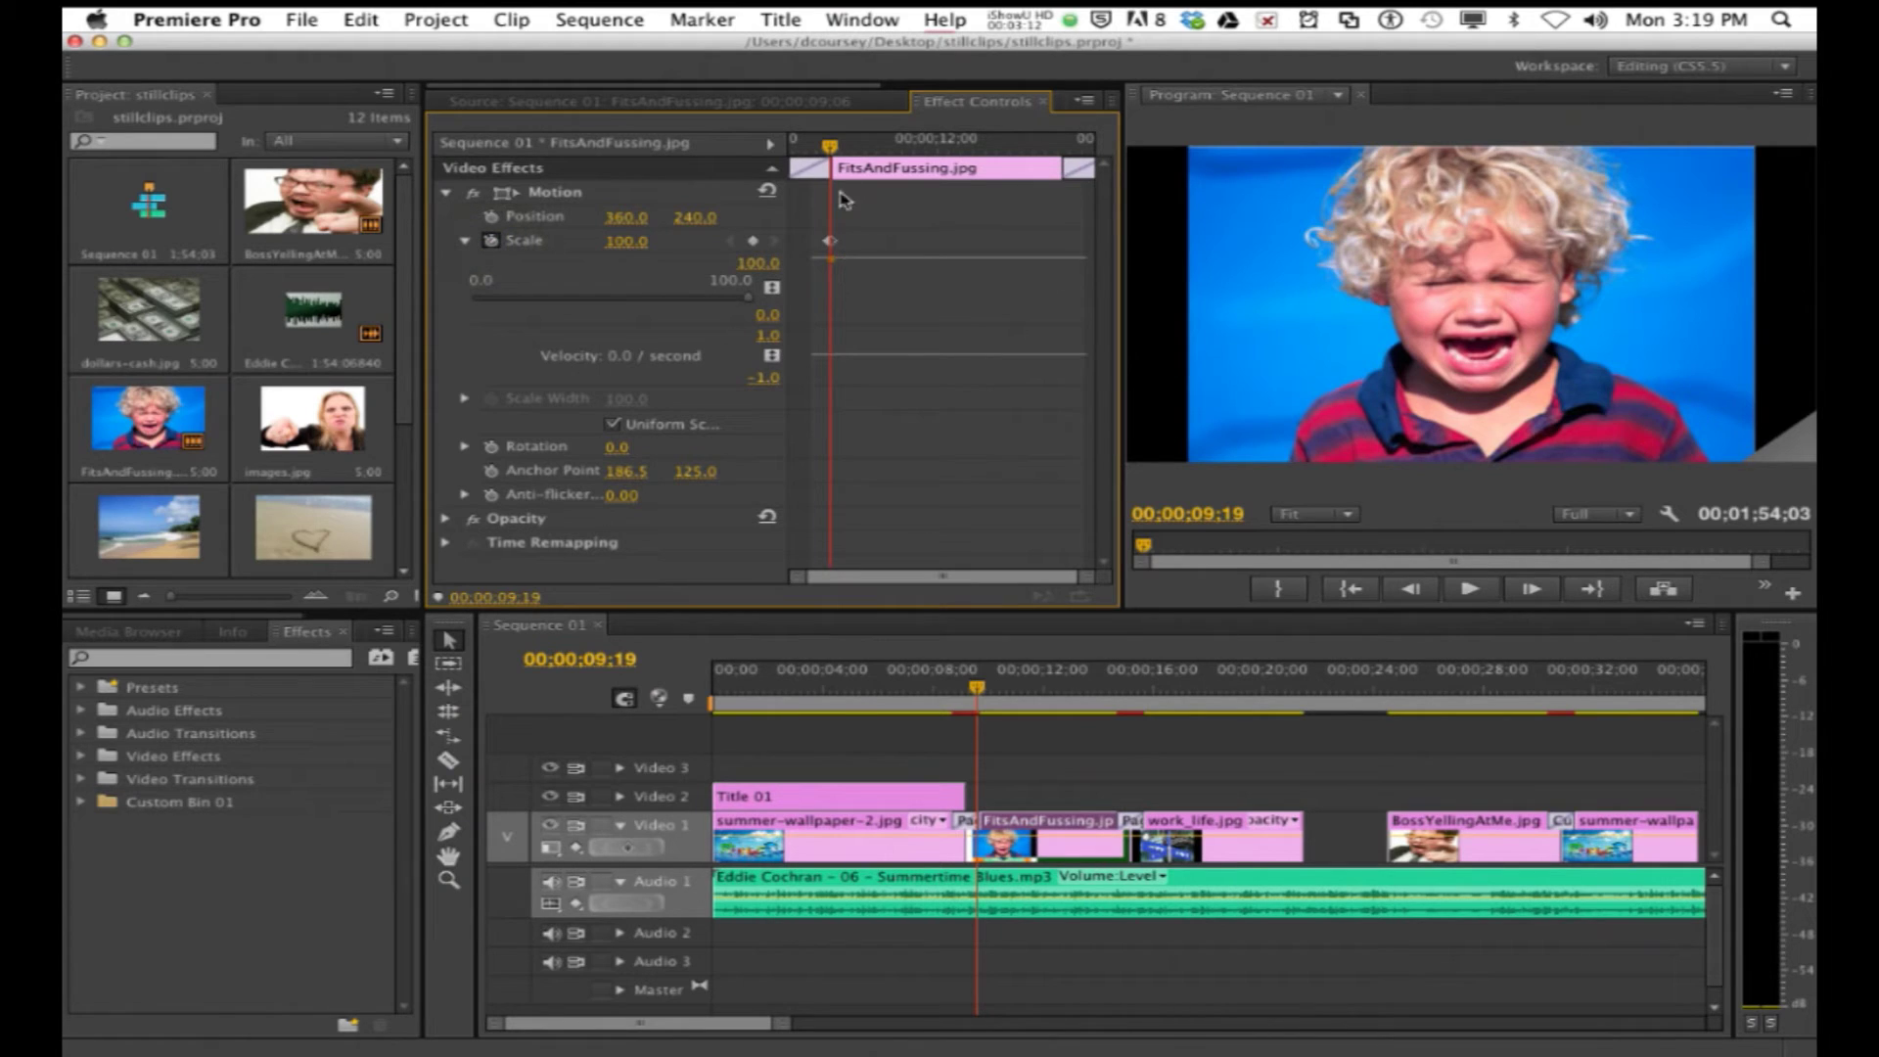
{"action": "left_click_drag", "start_coordinate": [835, 150], "coordinate": [983, 191]}
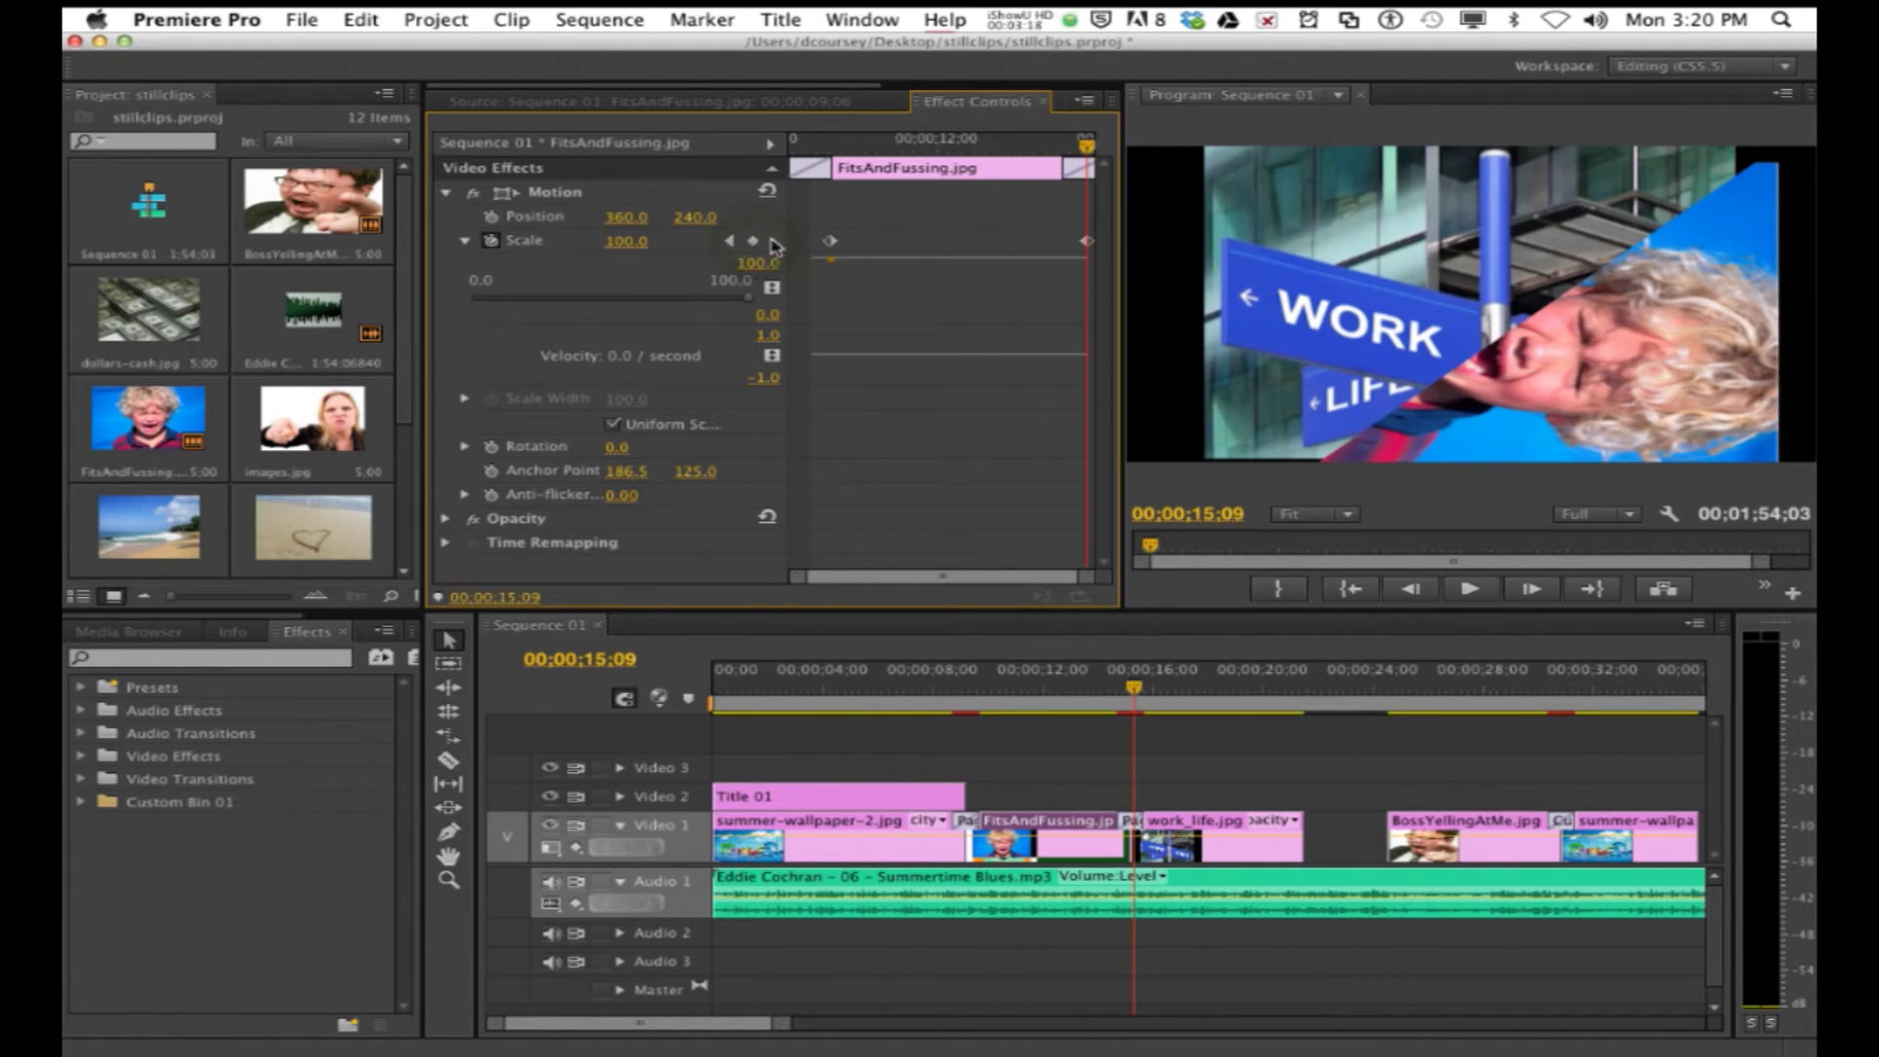
{"action": "left_click_drag", "start_coordinate": [632, 250], "coordinate": [712, 249]}
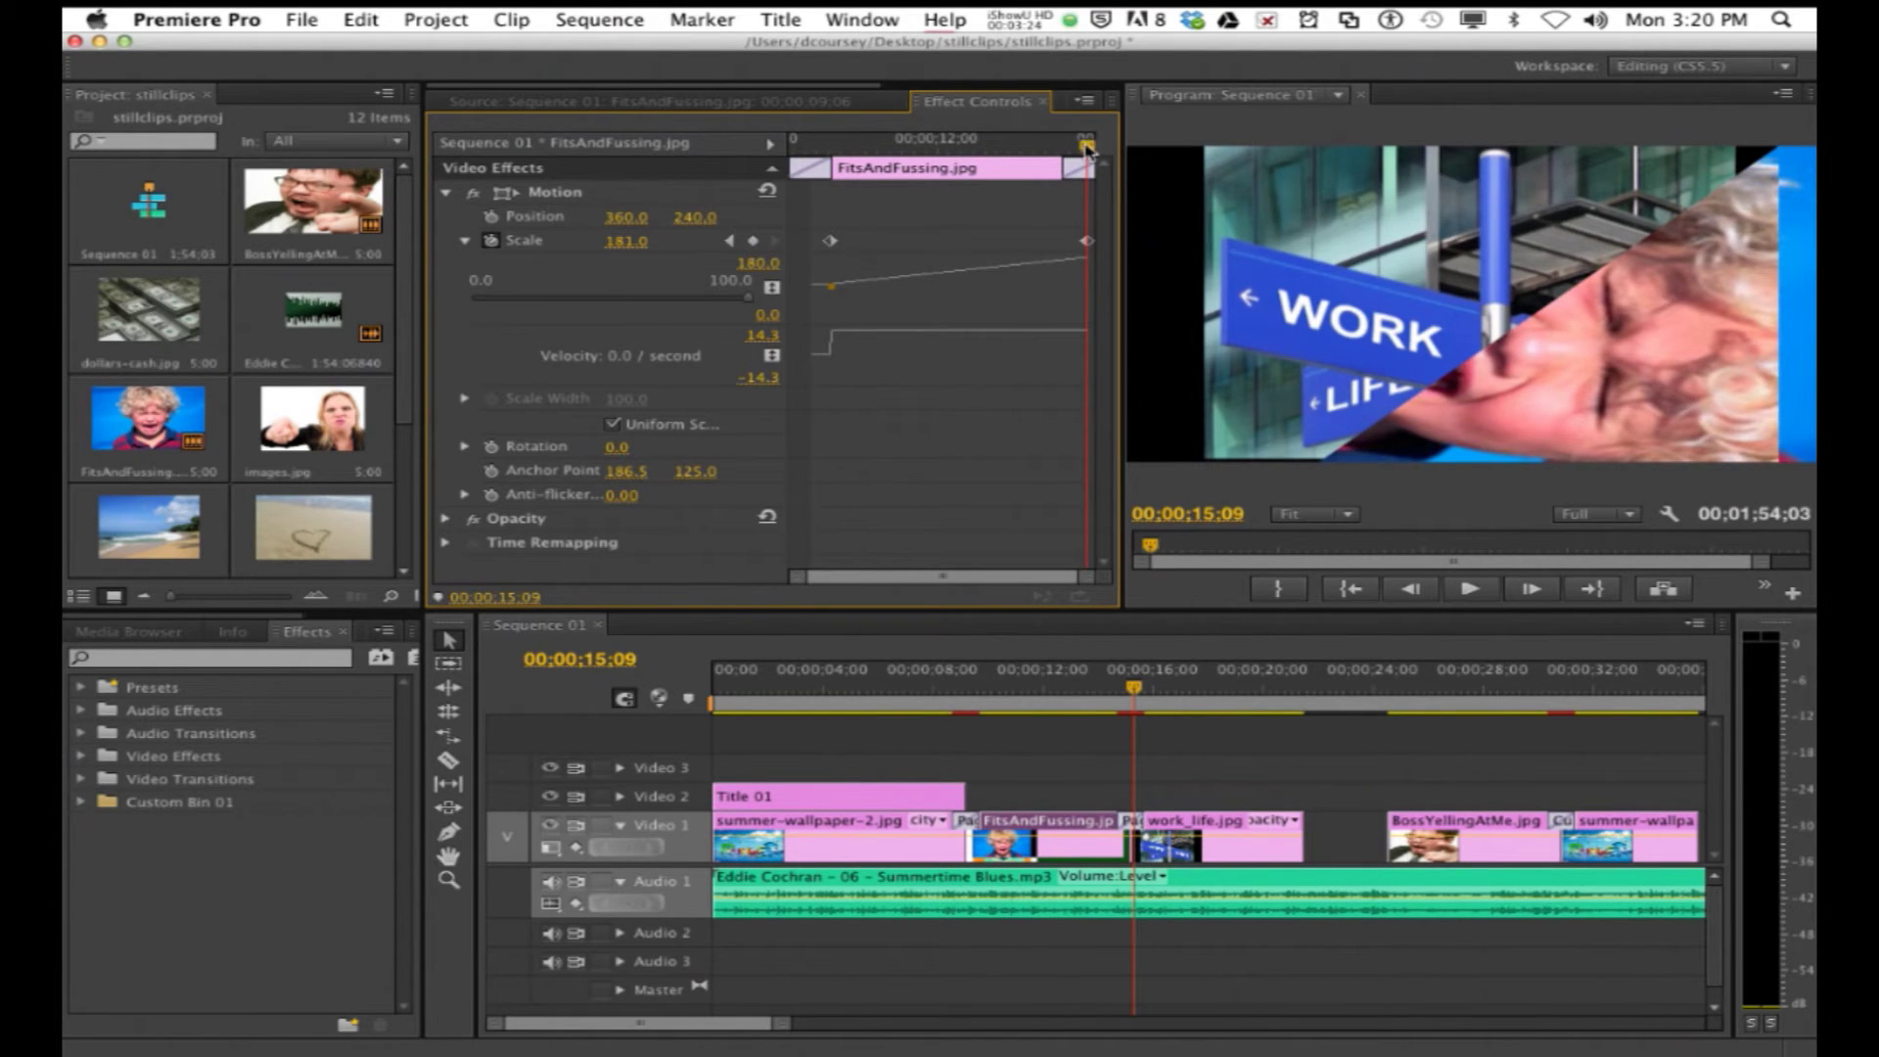
{"action": "mouse_move", "coordinate": [1087, 147]}
{"action": "left_mouse_down"}
{"action": "mouse_move", "coordinate": [864, 151]}
{"action": "mouse_move", "coordinate": [1092, 167]}
{"action": "mouse_move", "coordinate": [837, 167]}
{"action": "mouse_move", "coordinate": [1093, 168]}
{"action": "left_mouse_up"}
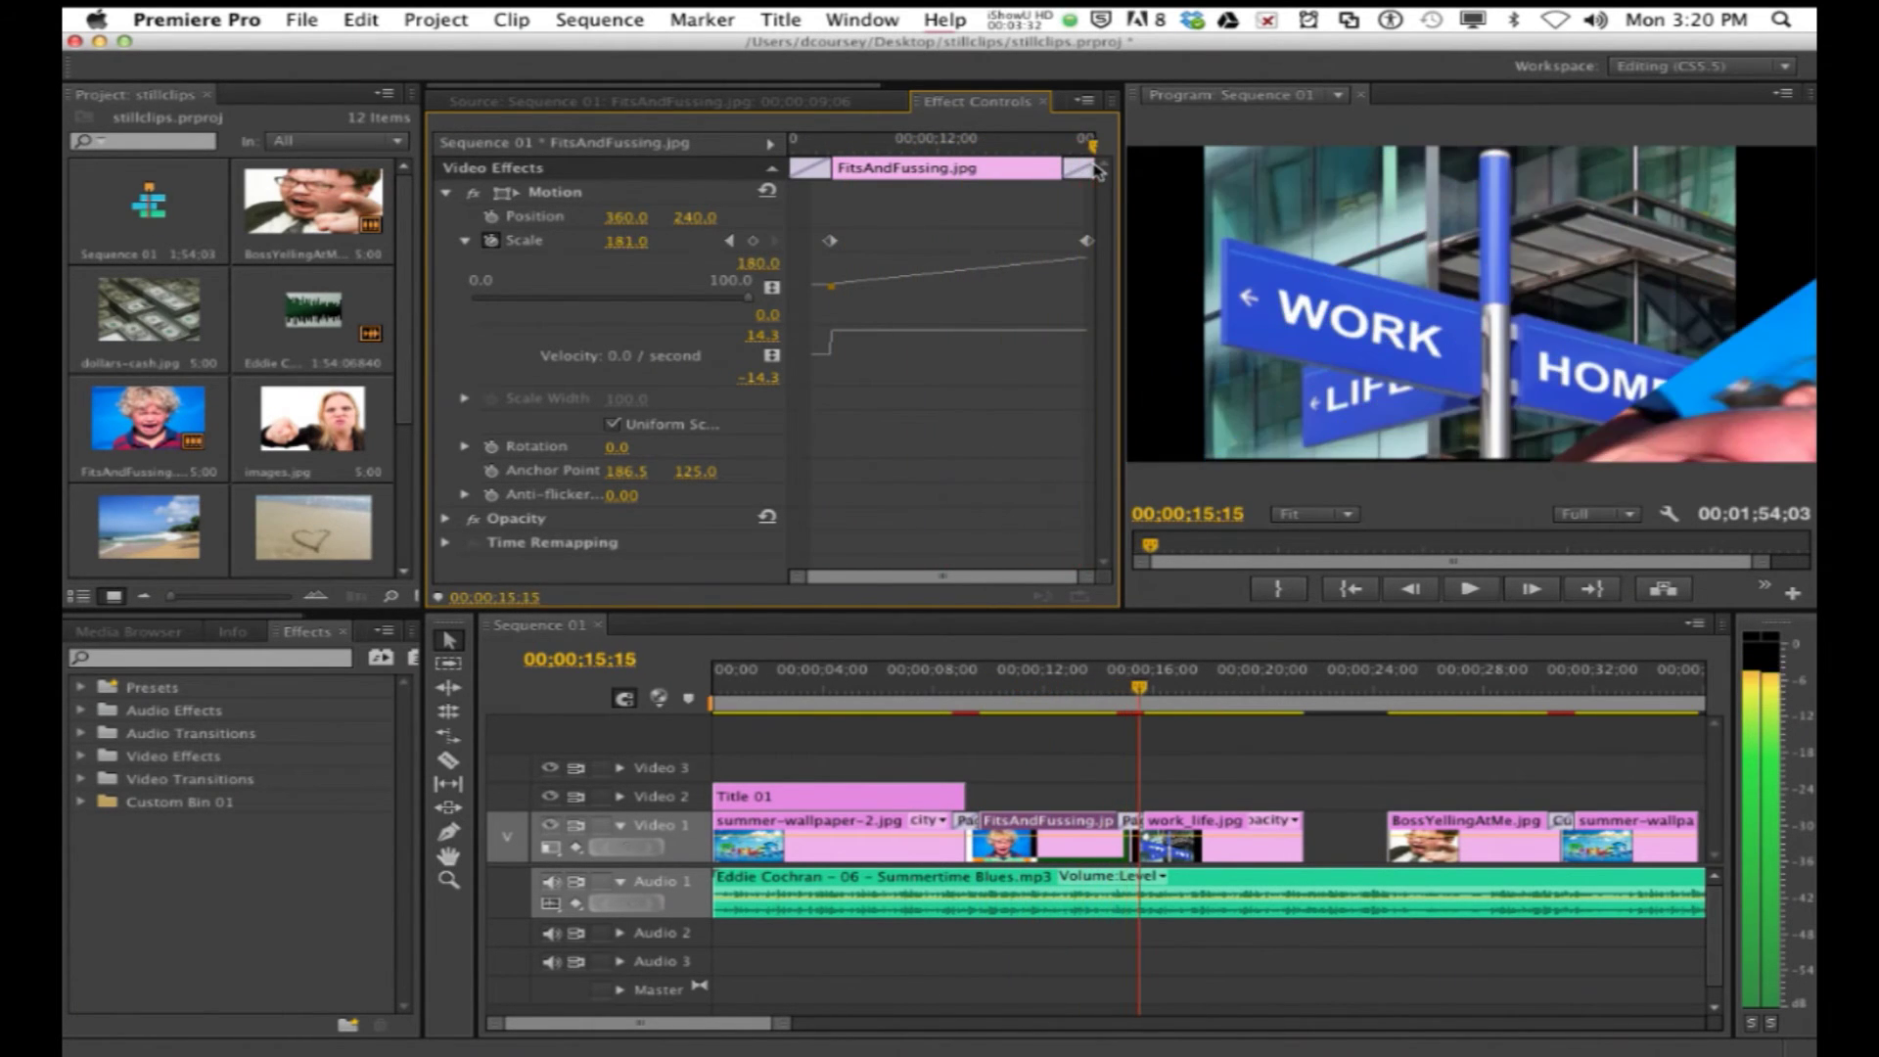
{"action": "left_click", "coordinate": [1026, 681]}
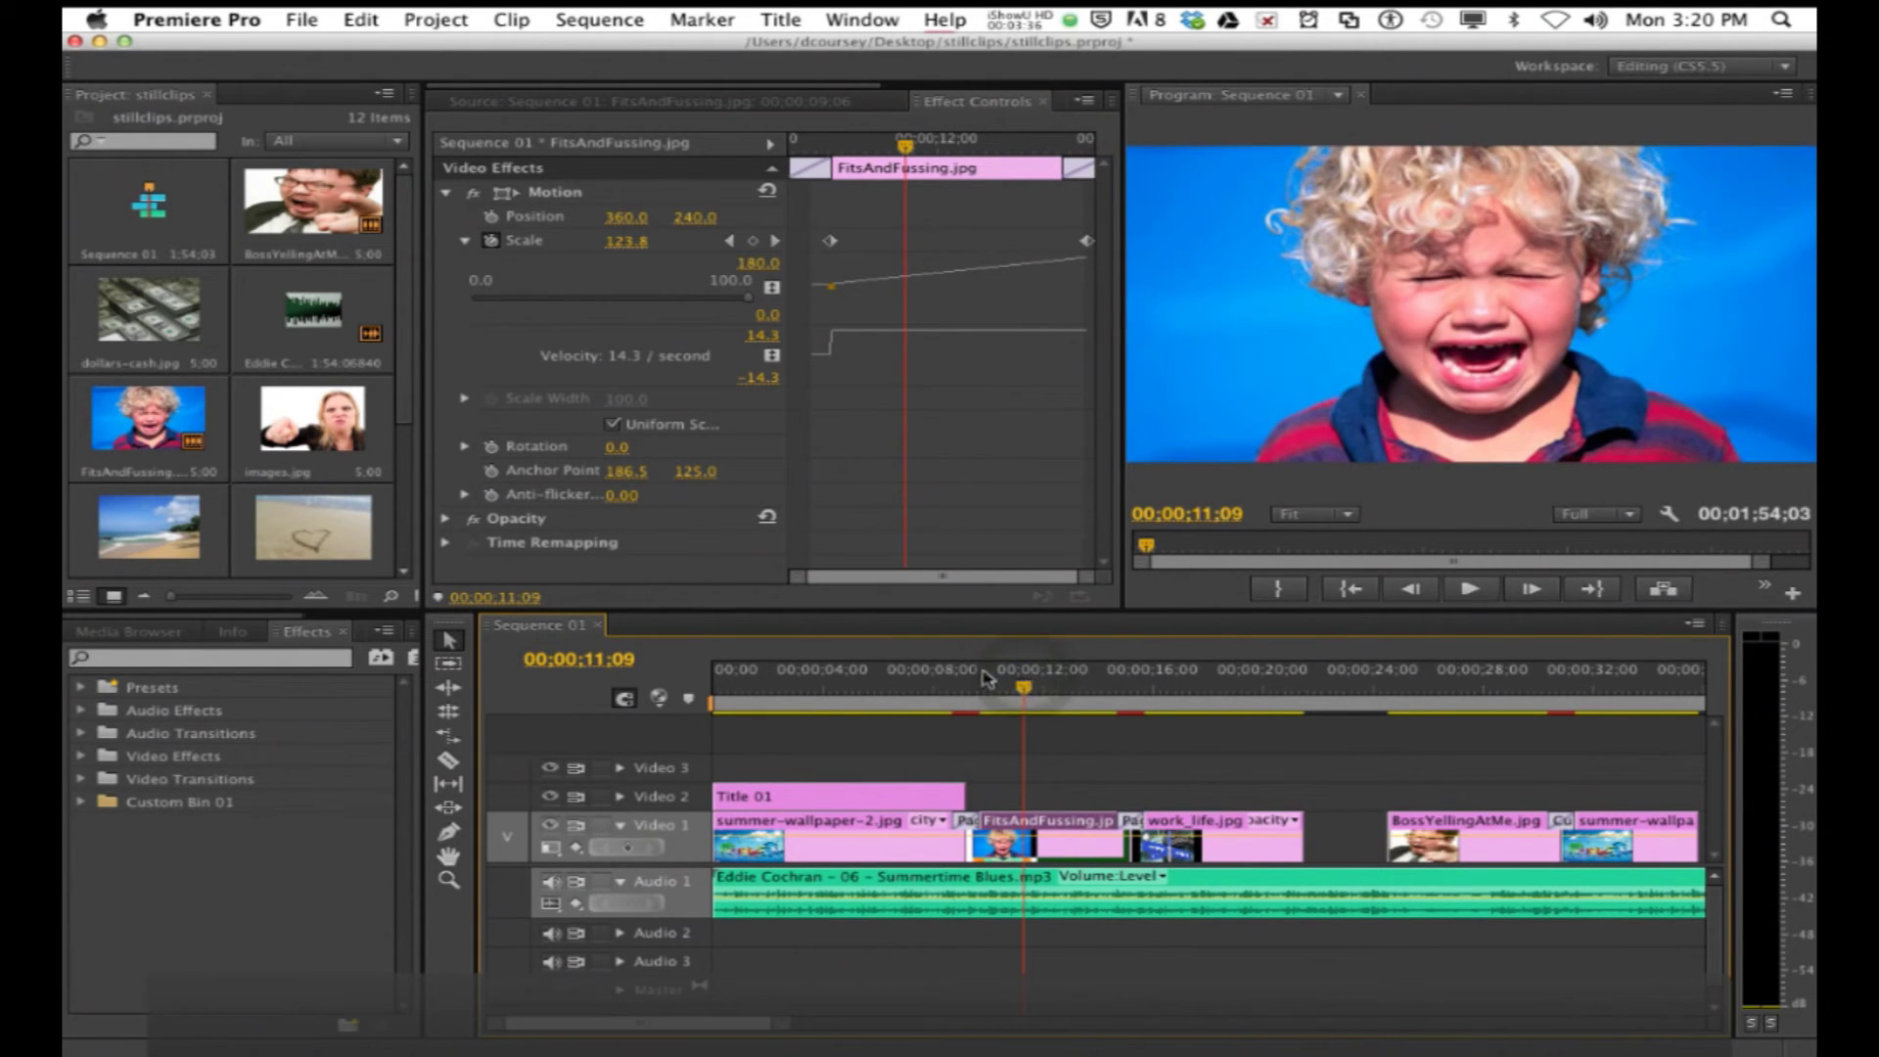
{"action": "key", "text": "space"}
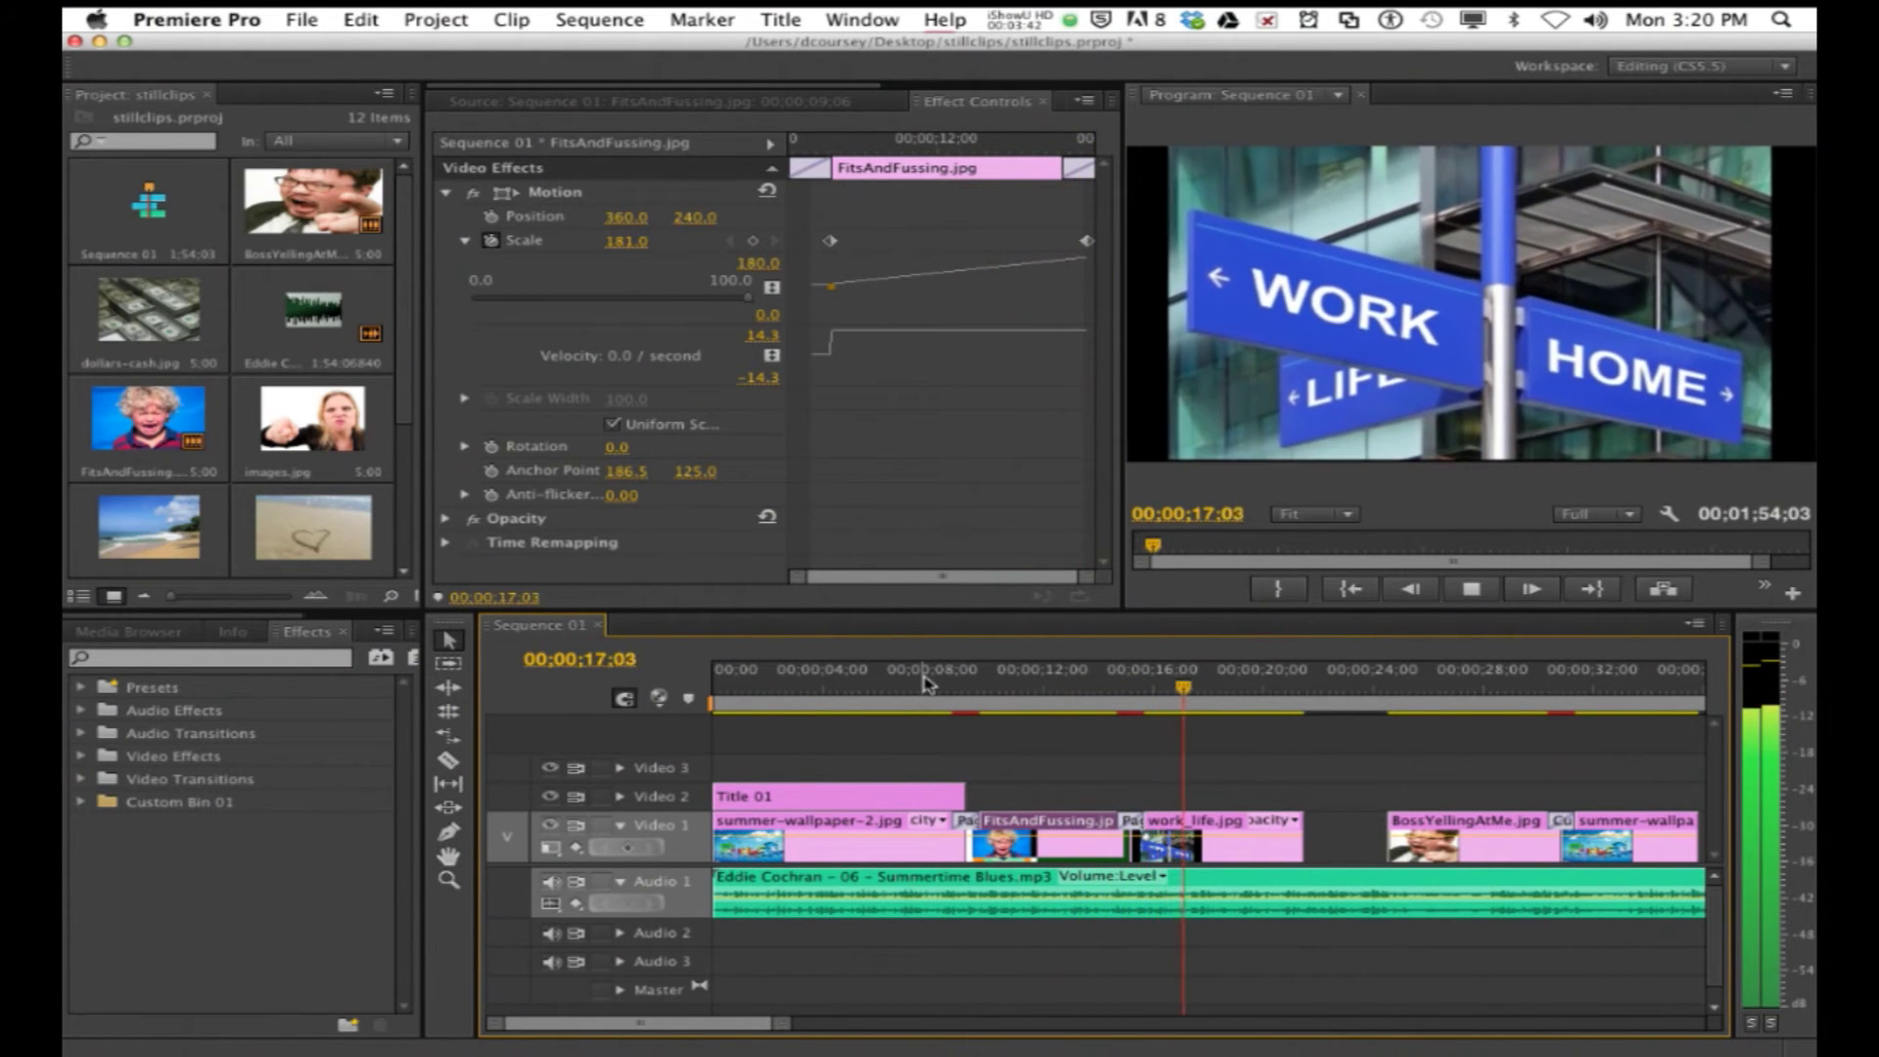
{"action": "key", "text": "space"}
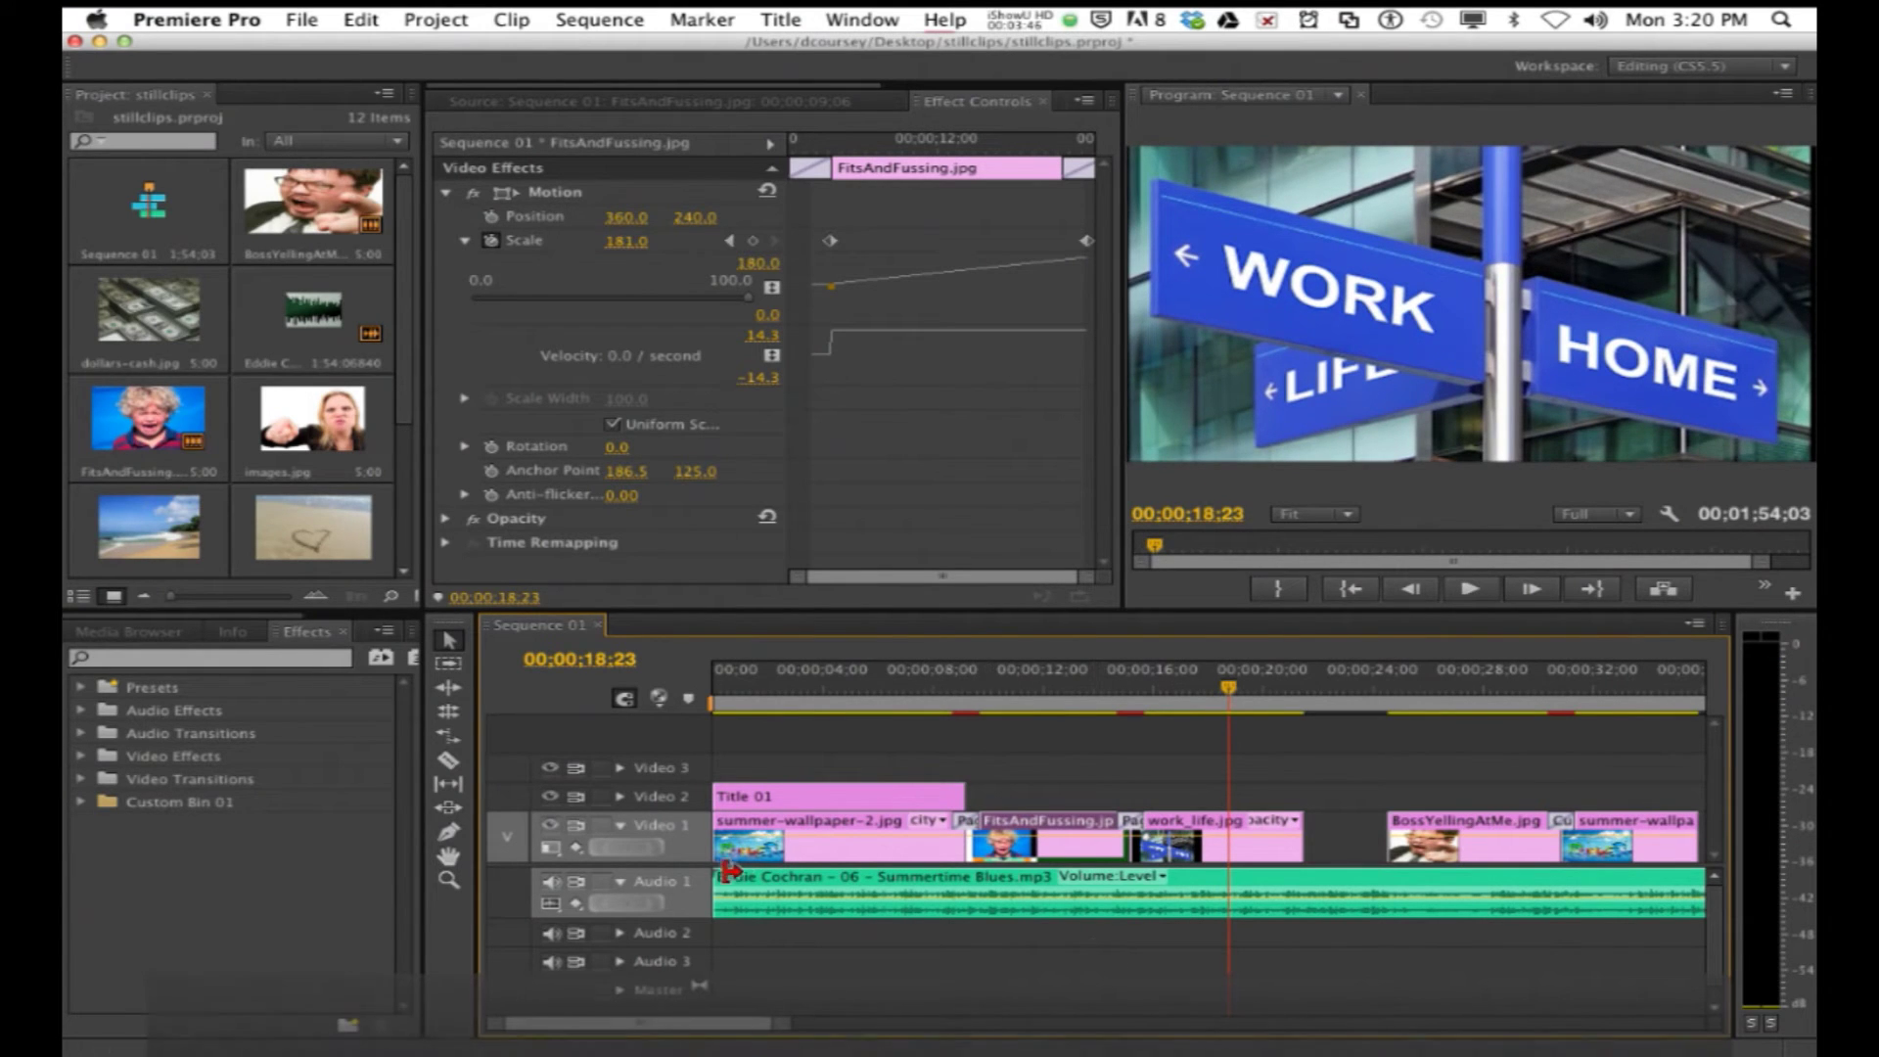
{"action": "key", "text": "Home"}
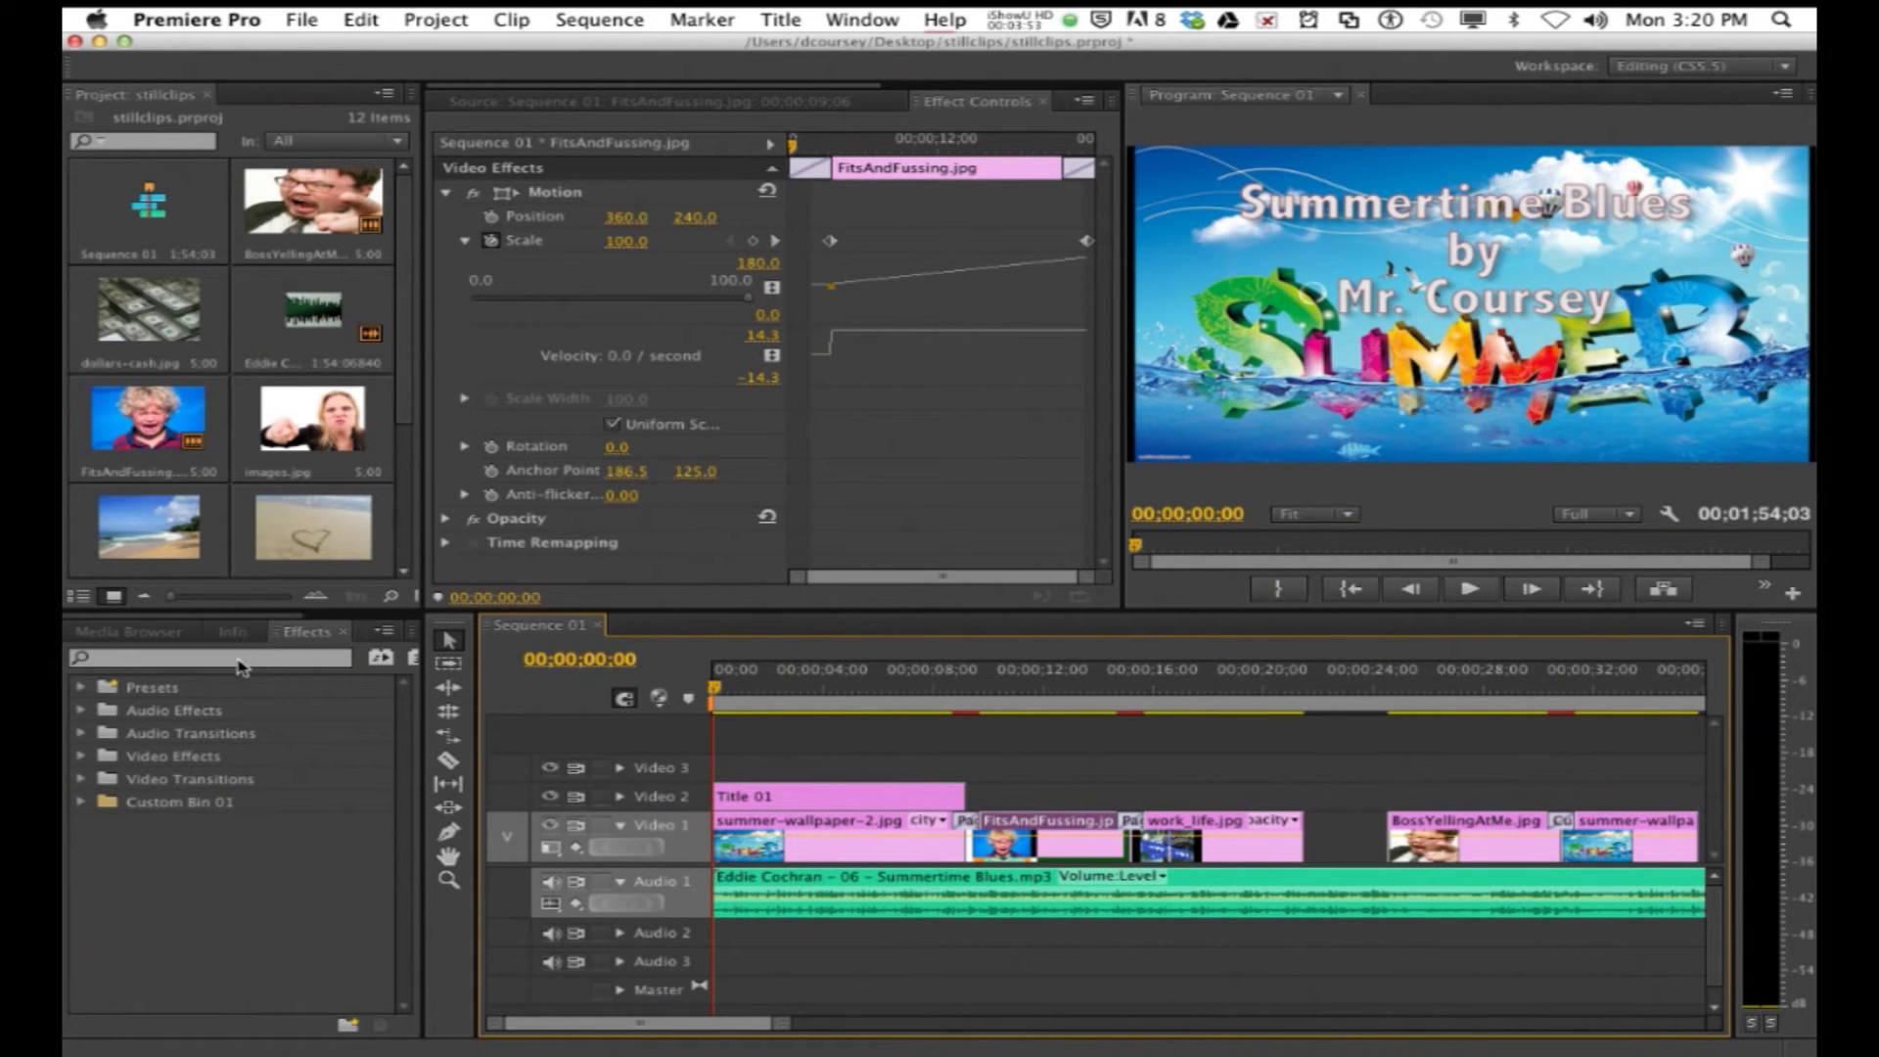
Step: Apply the Dissolve > Cross Dissolve transition to the start of Title 01
{"action": "left_click", "coordinate": [81, 780]}
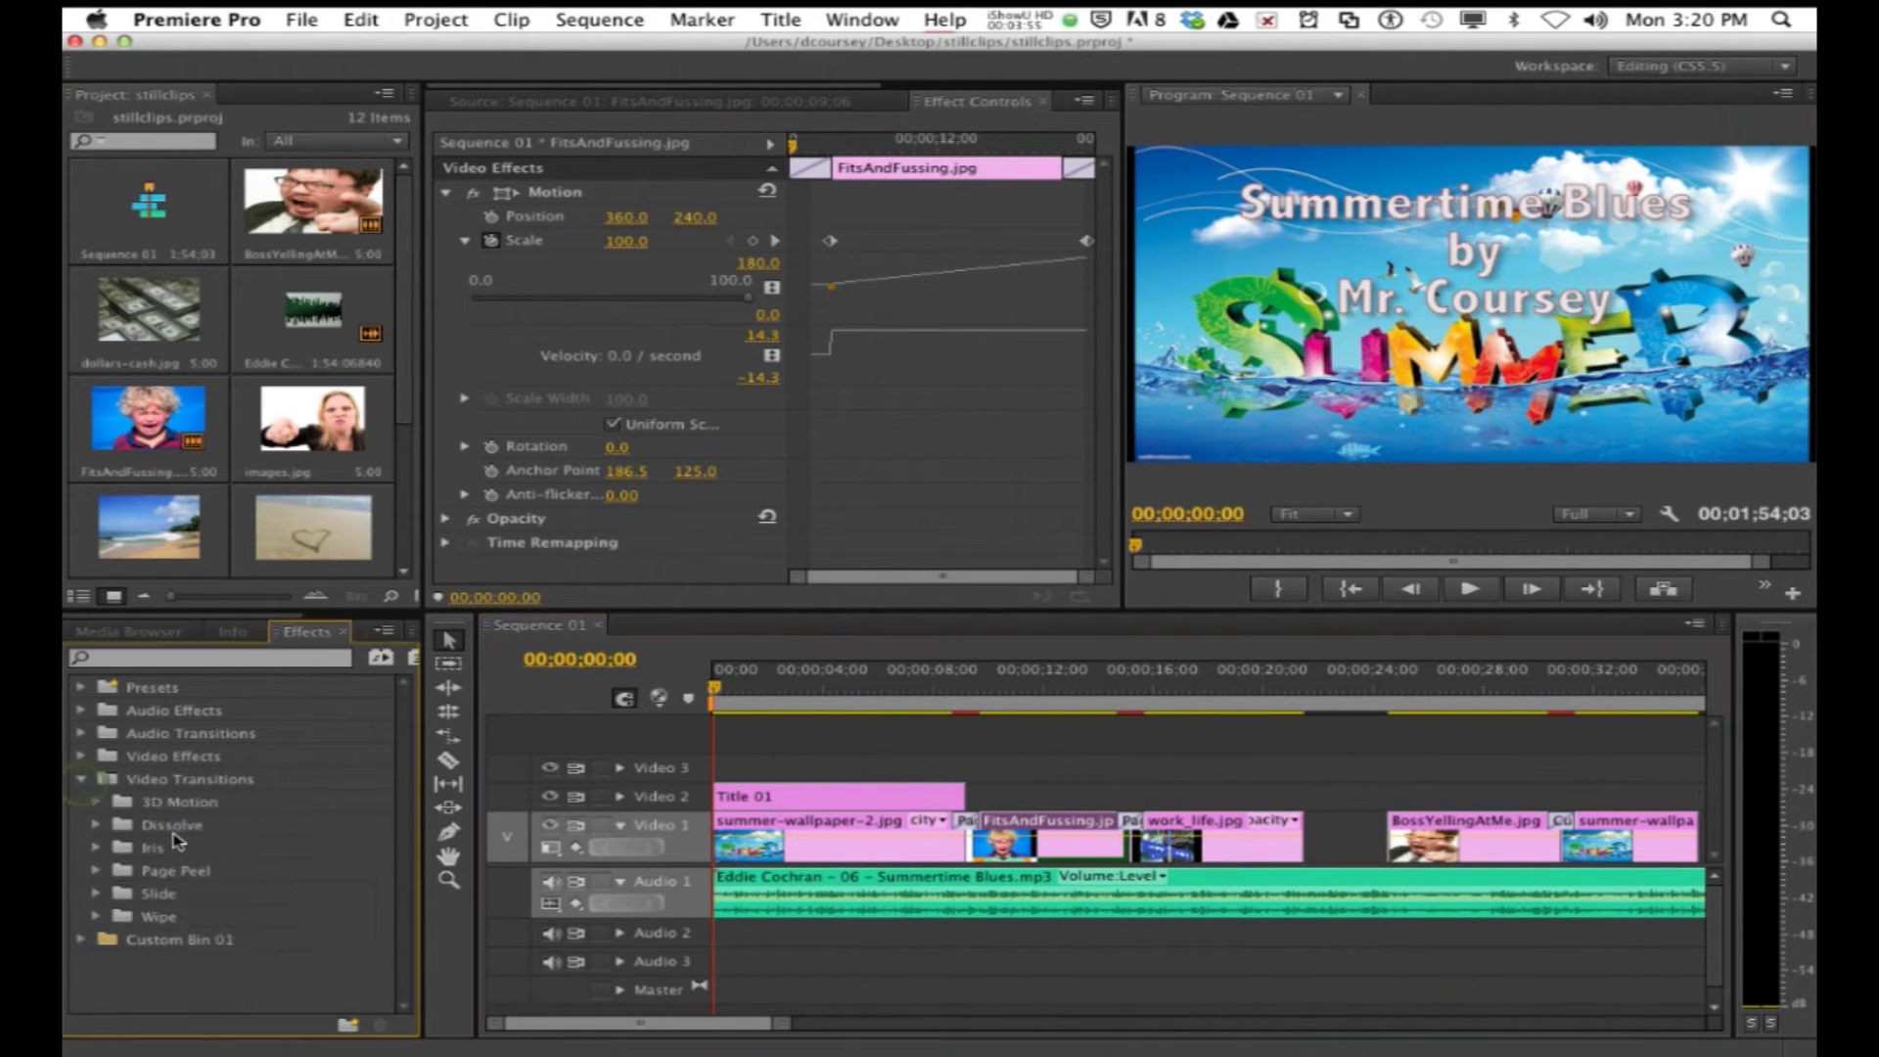
{"action": "left_click", "coordinate": [97, 826]}
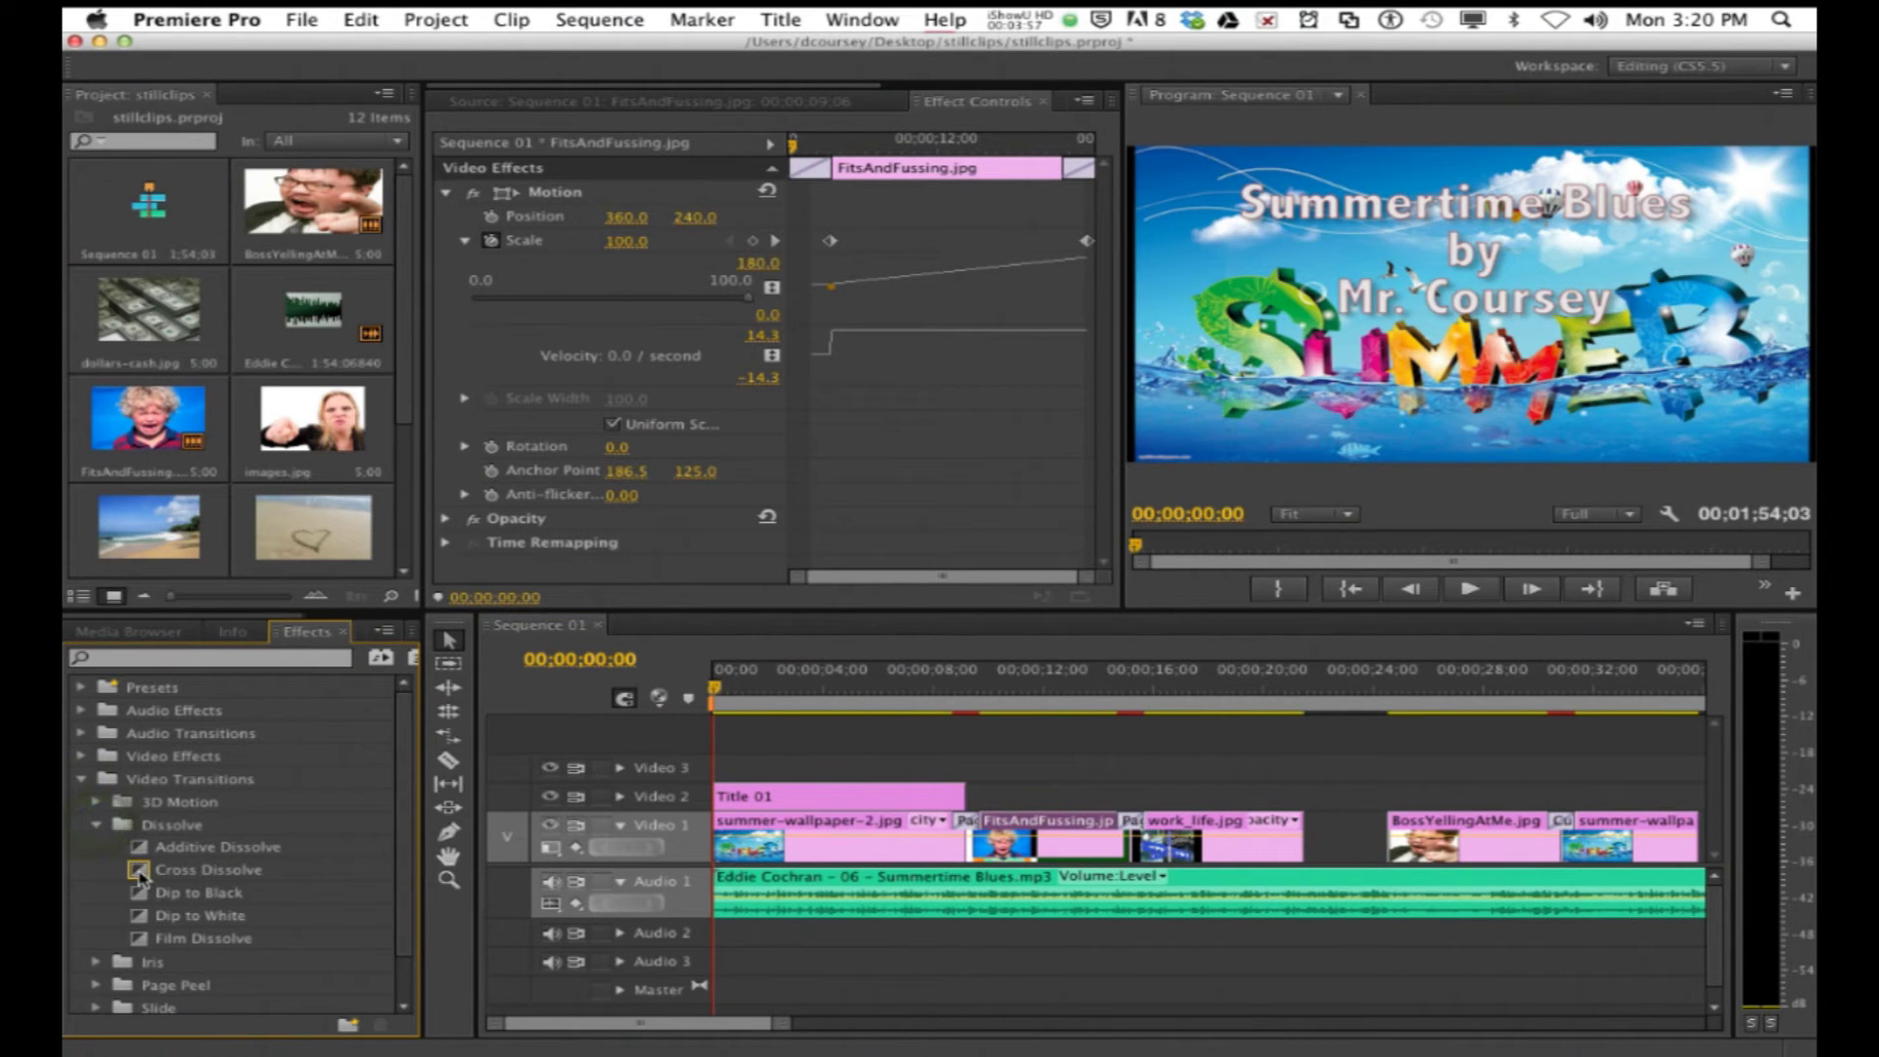
{"action": "left_click_drag", "start_coordinate": [140, 874], "coordinate": [538, 829]}
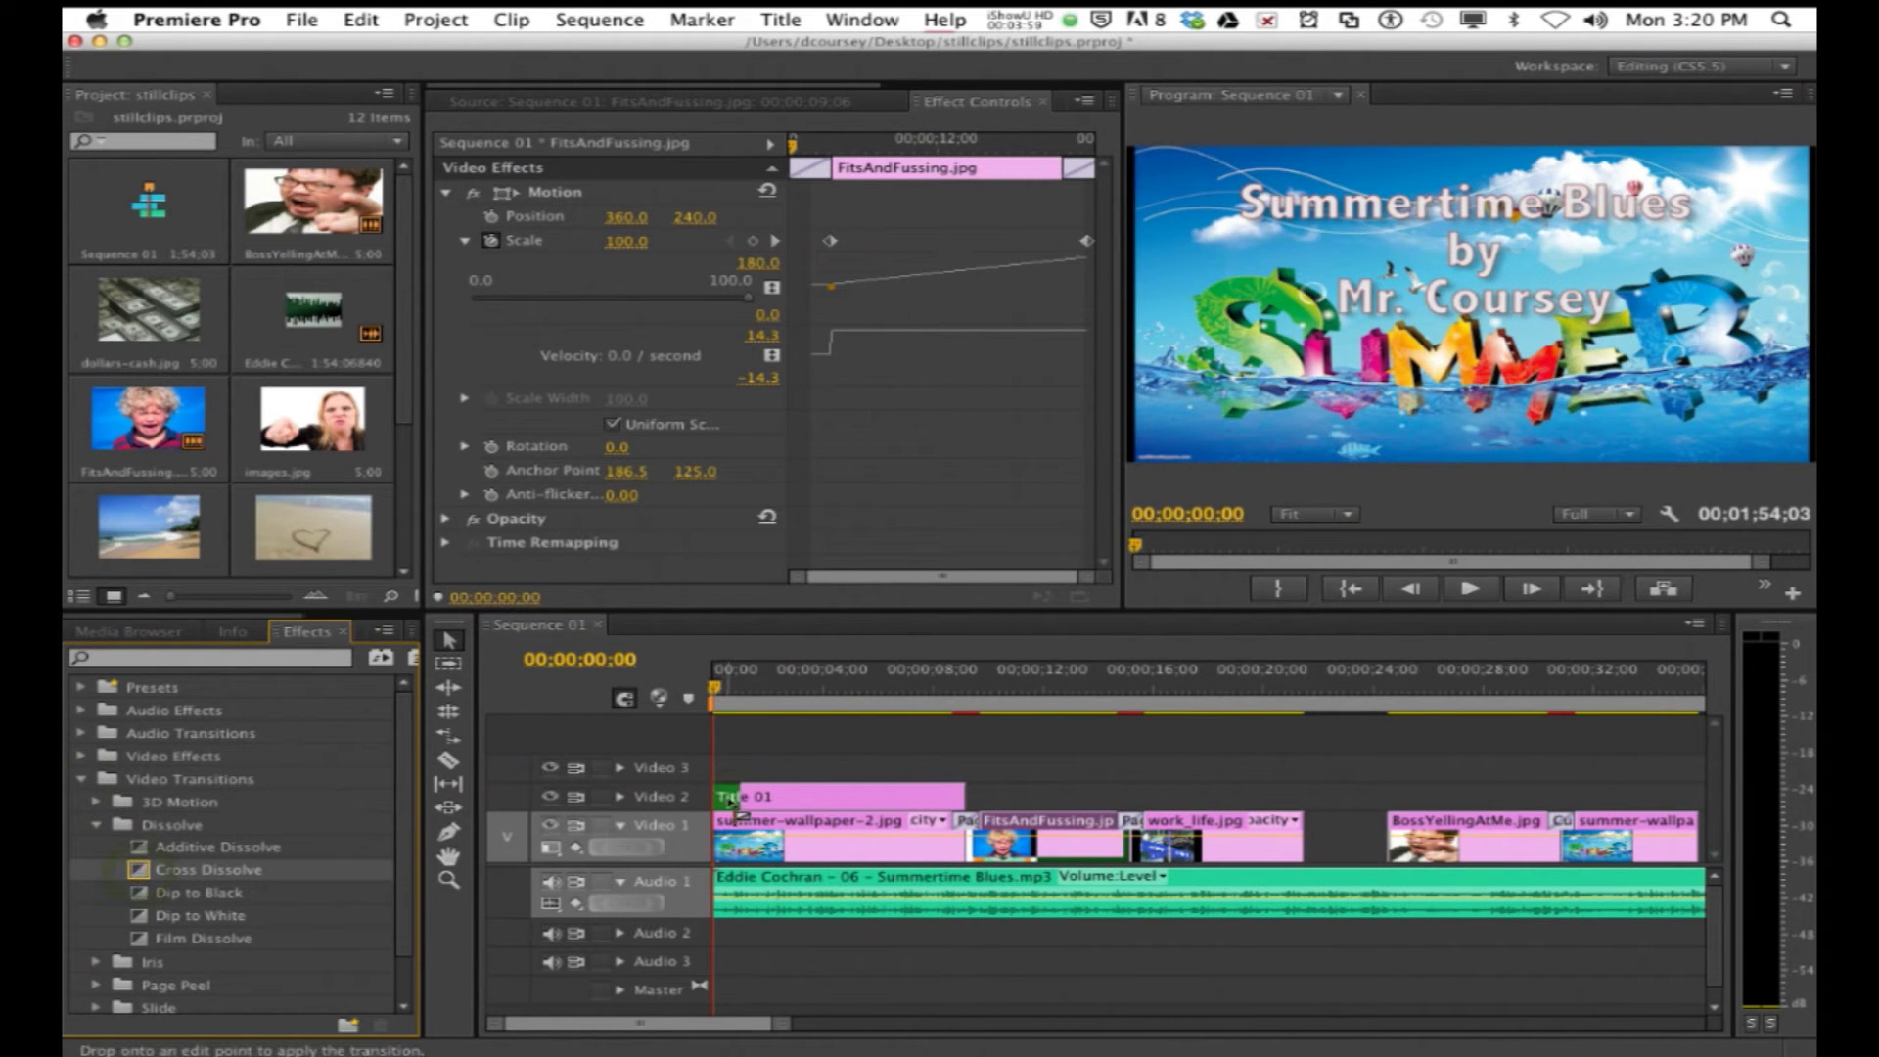
{"action": "left_click_drag", "start_coordinate": [725, 805], "coordinate": [726, 798]}
{"action": "left_click_drag", "start_coordinate": [713, 697], "coordinate": [590, 676]}
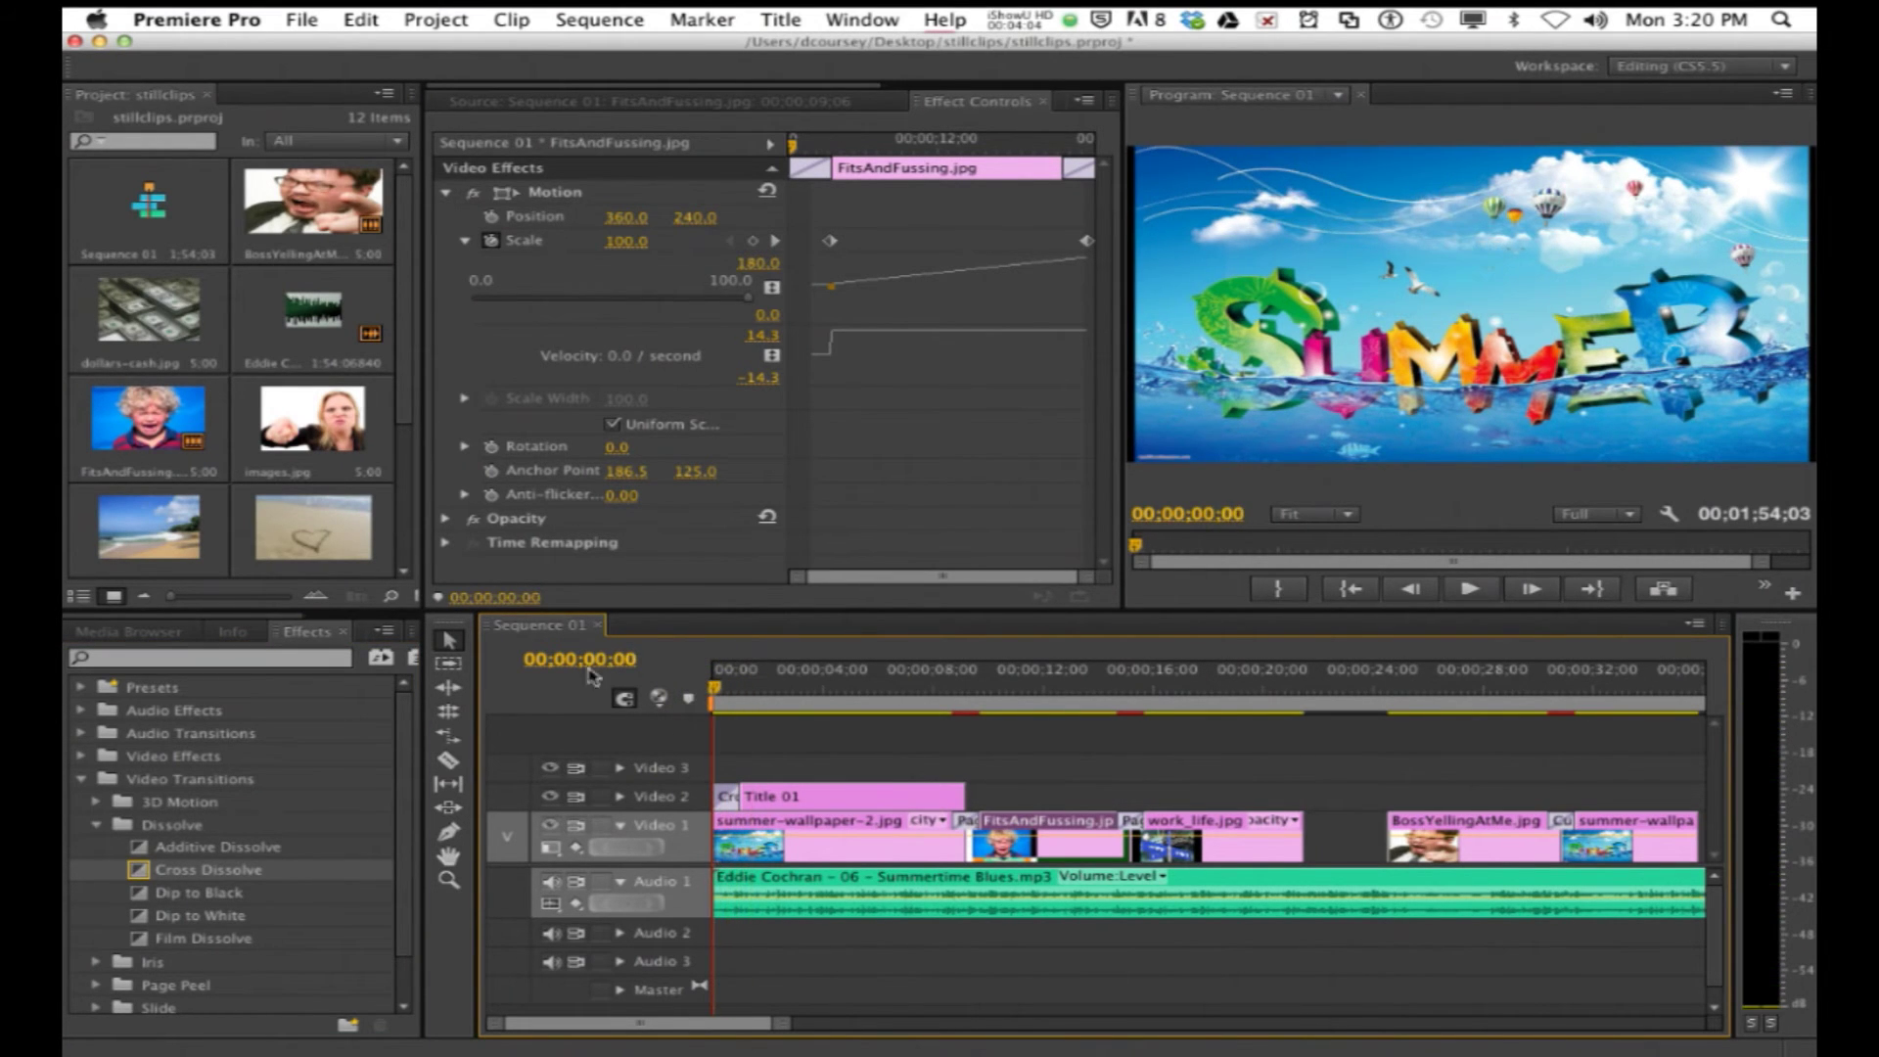
Step: Undo the cross dissolve, then open and close Title 01 in the Titler
{"action": "left_click", "coordinate": [361, 20]}
{"action": "left_click", "coordinate": [382, 41]}
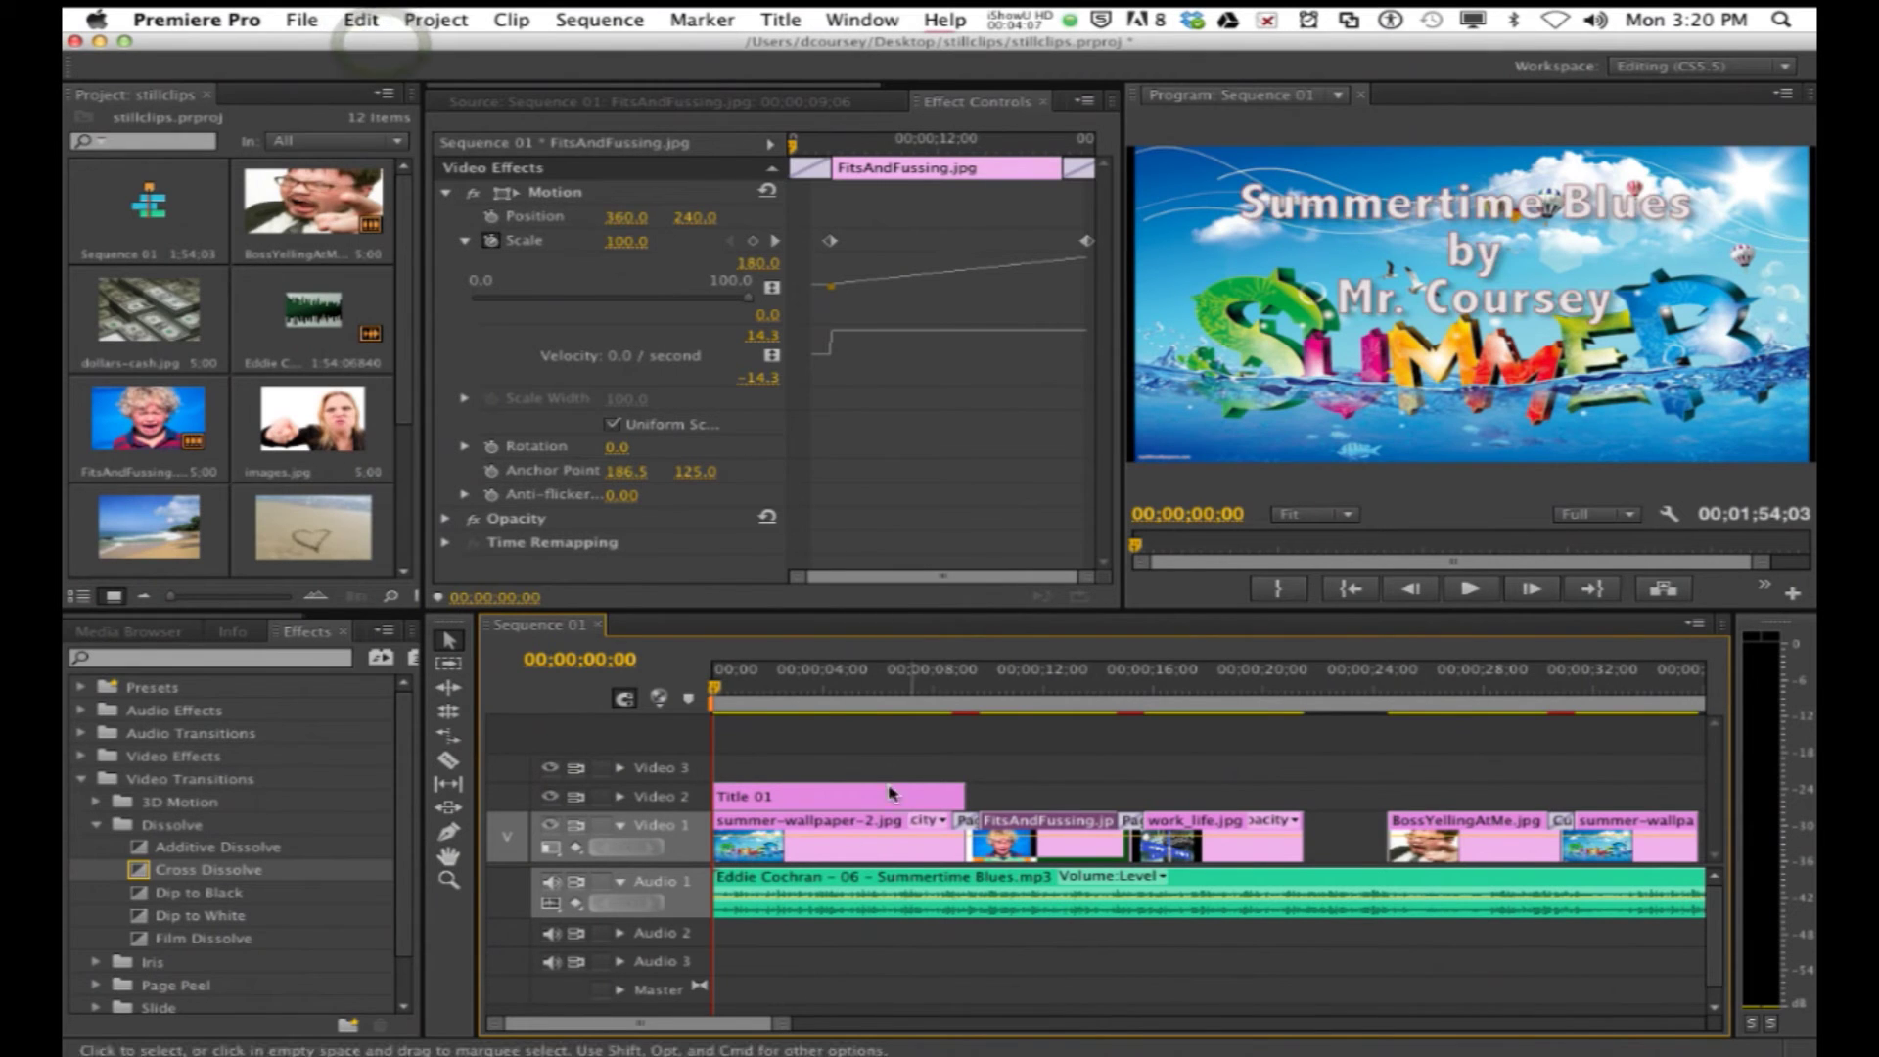
{"action": "double_click", "coordinate": [806, 793]}
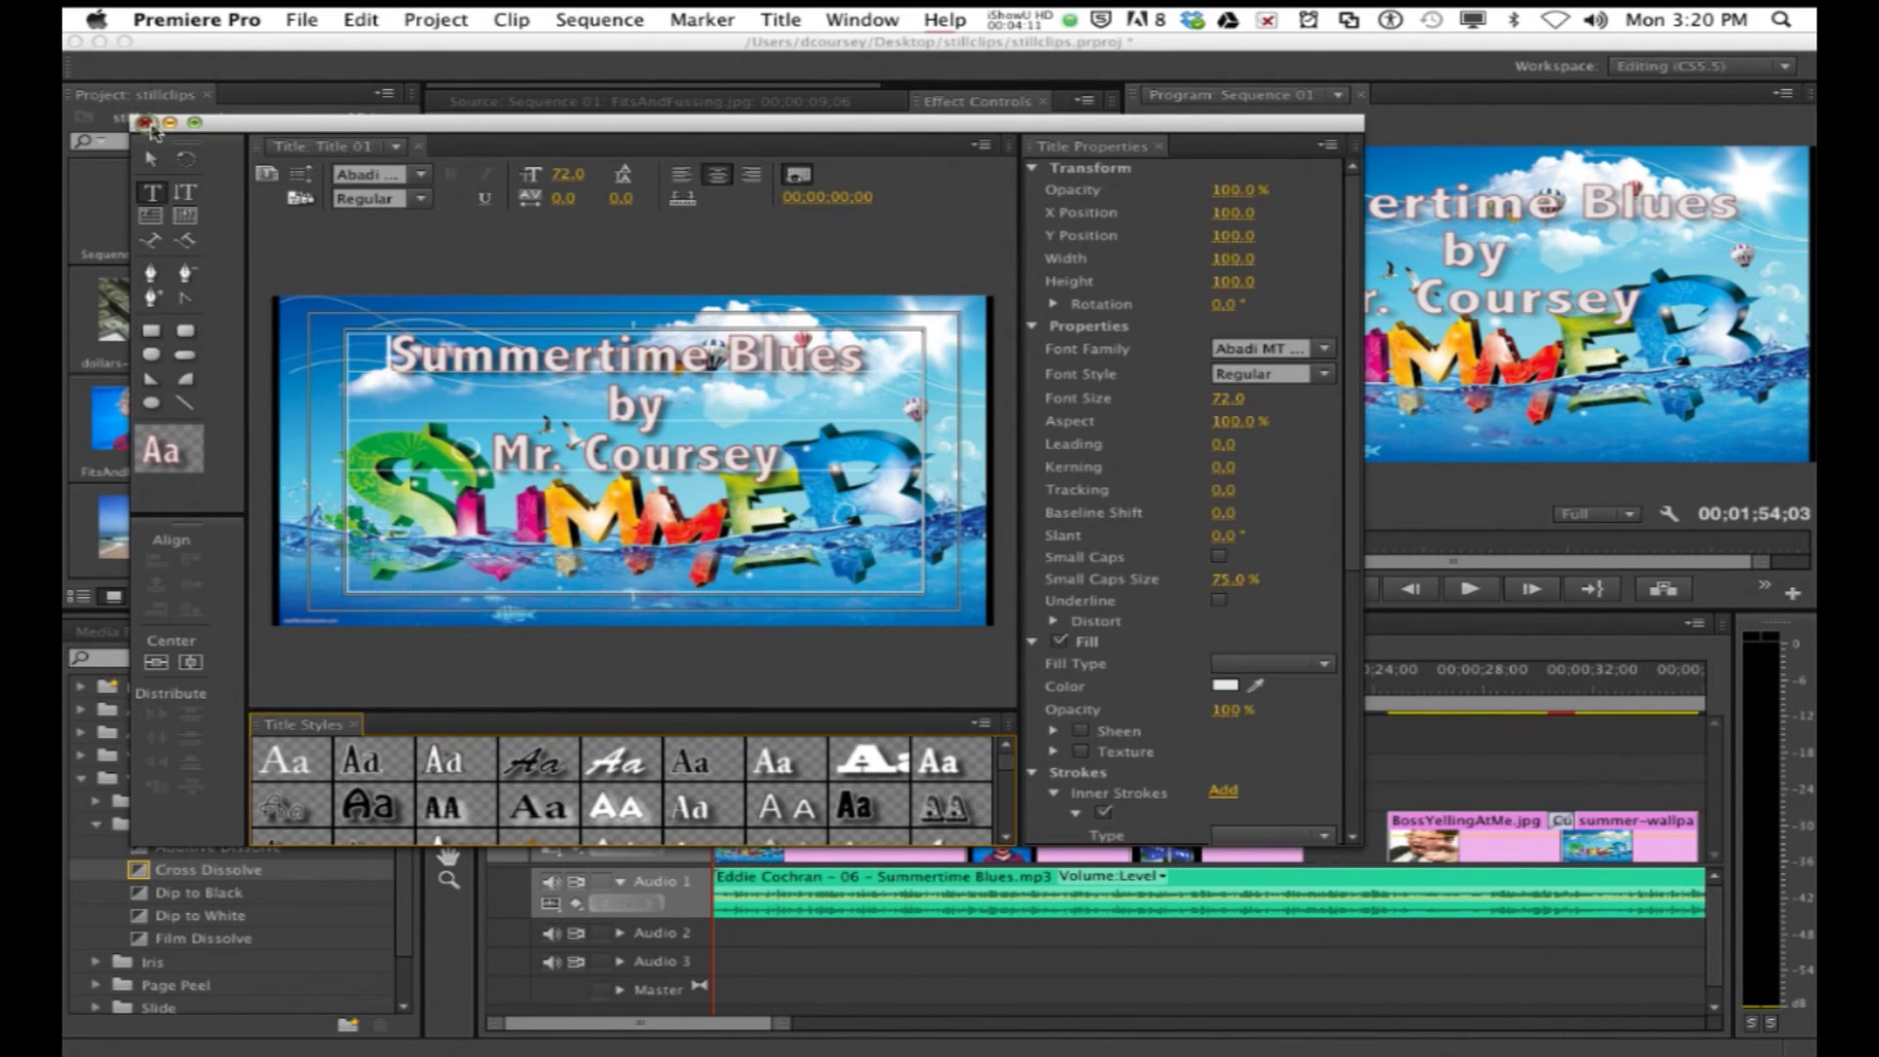
{"action": "left_click", "coordinate": [146, 123]}
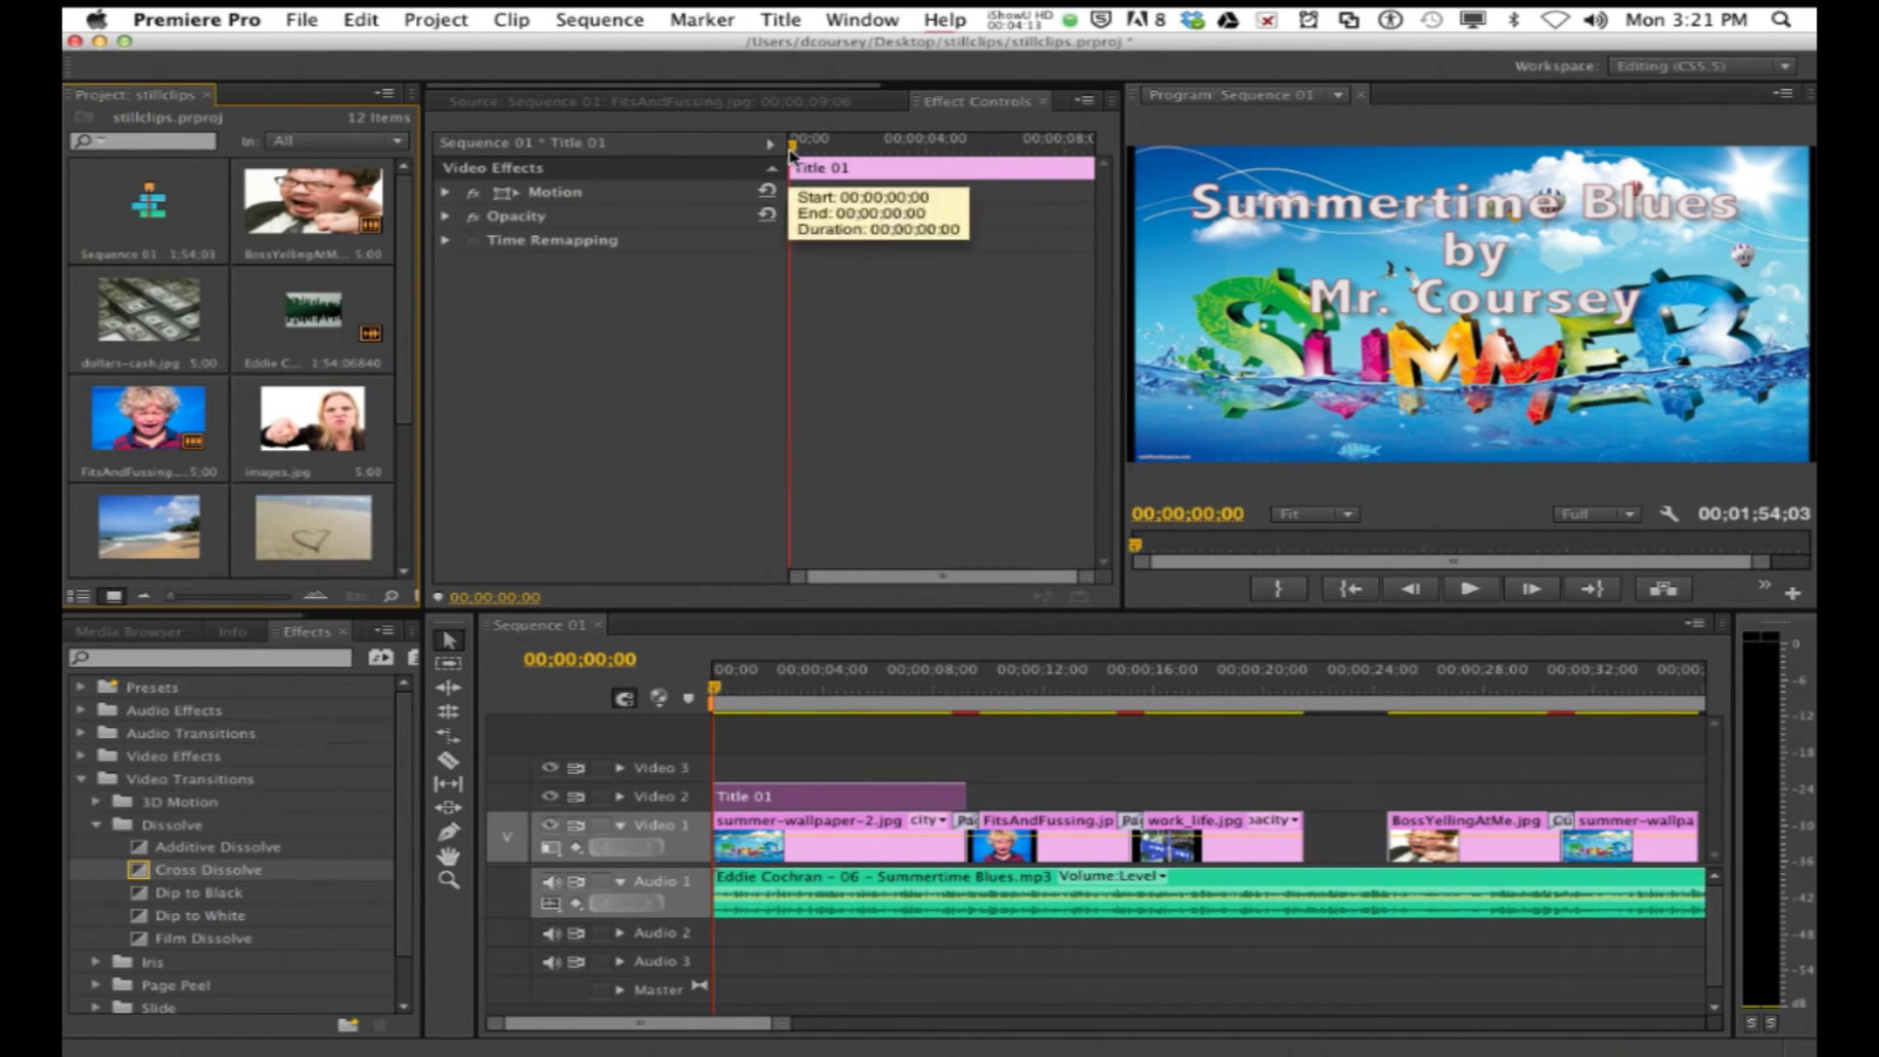
Step: Keyframe Title 01's Opacity from 23% at 00;00 to 100% about two seconds in
{"action": "left_click", "coordinate": [445, 218]}
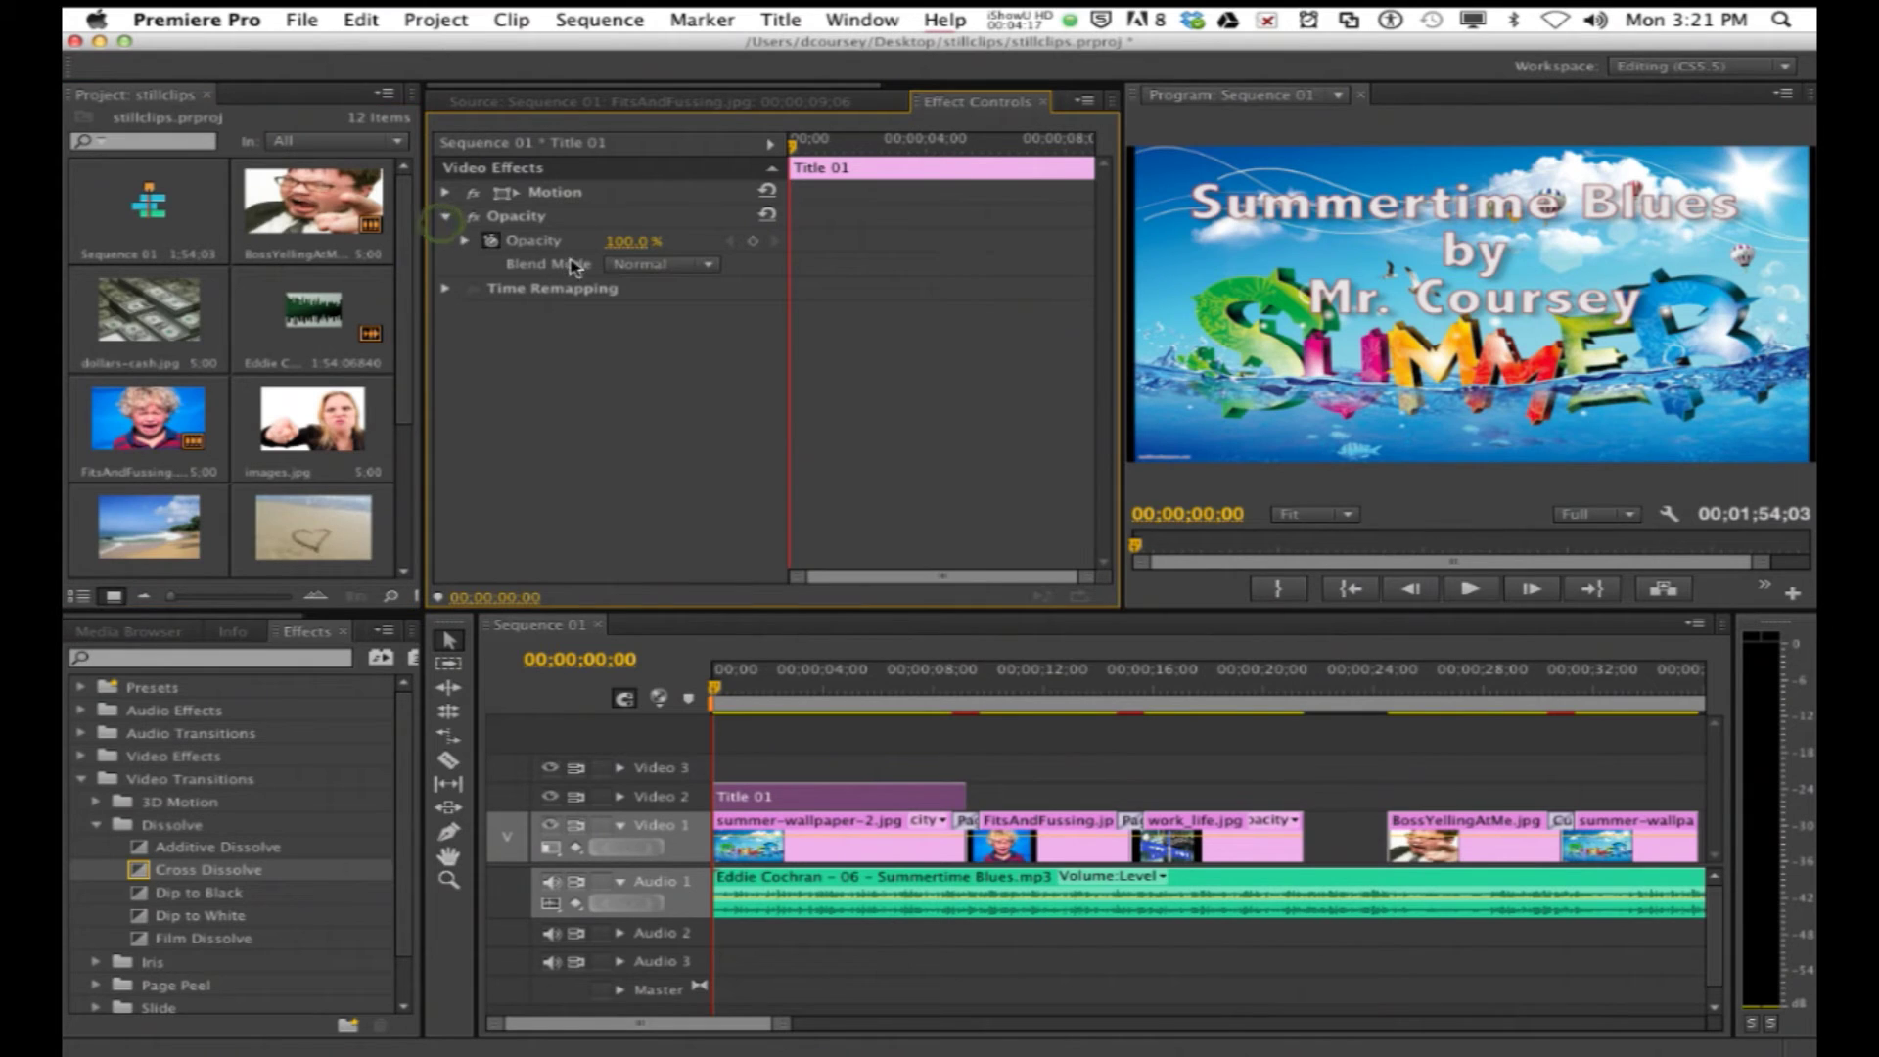
{"action": "left_click", "coordinate": [750, 244]}
{"action": "left_click_drag", "start_coordinate": [798, 147], "coordinate": [856, 162]}
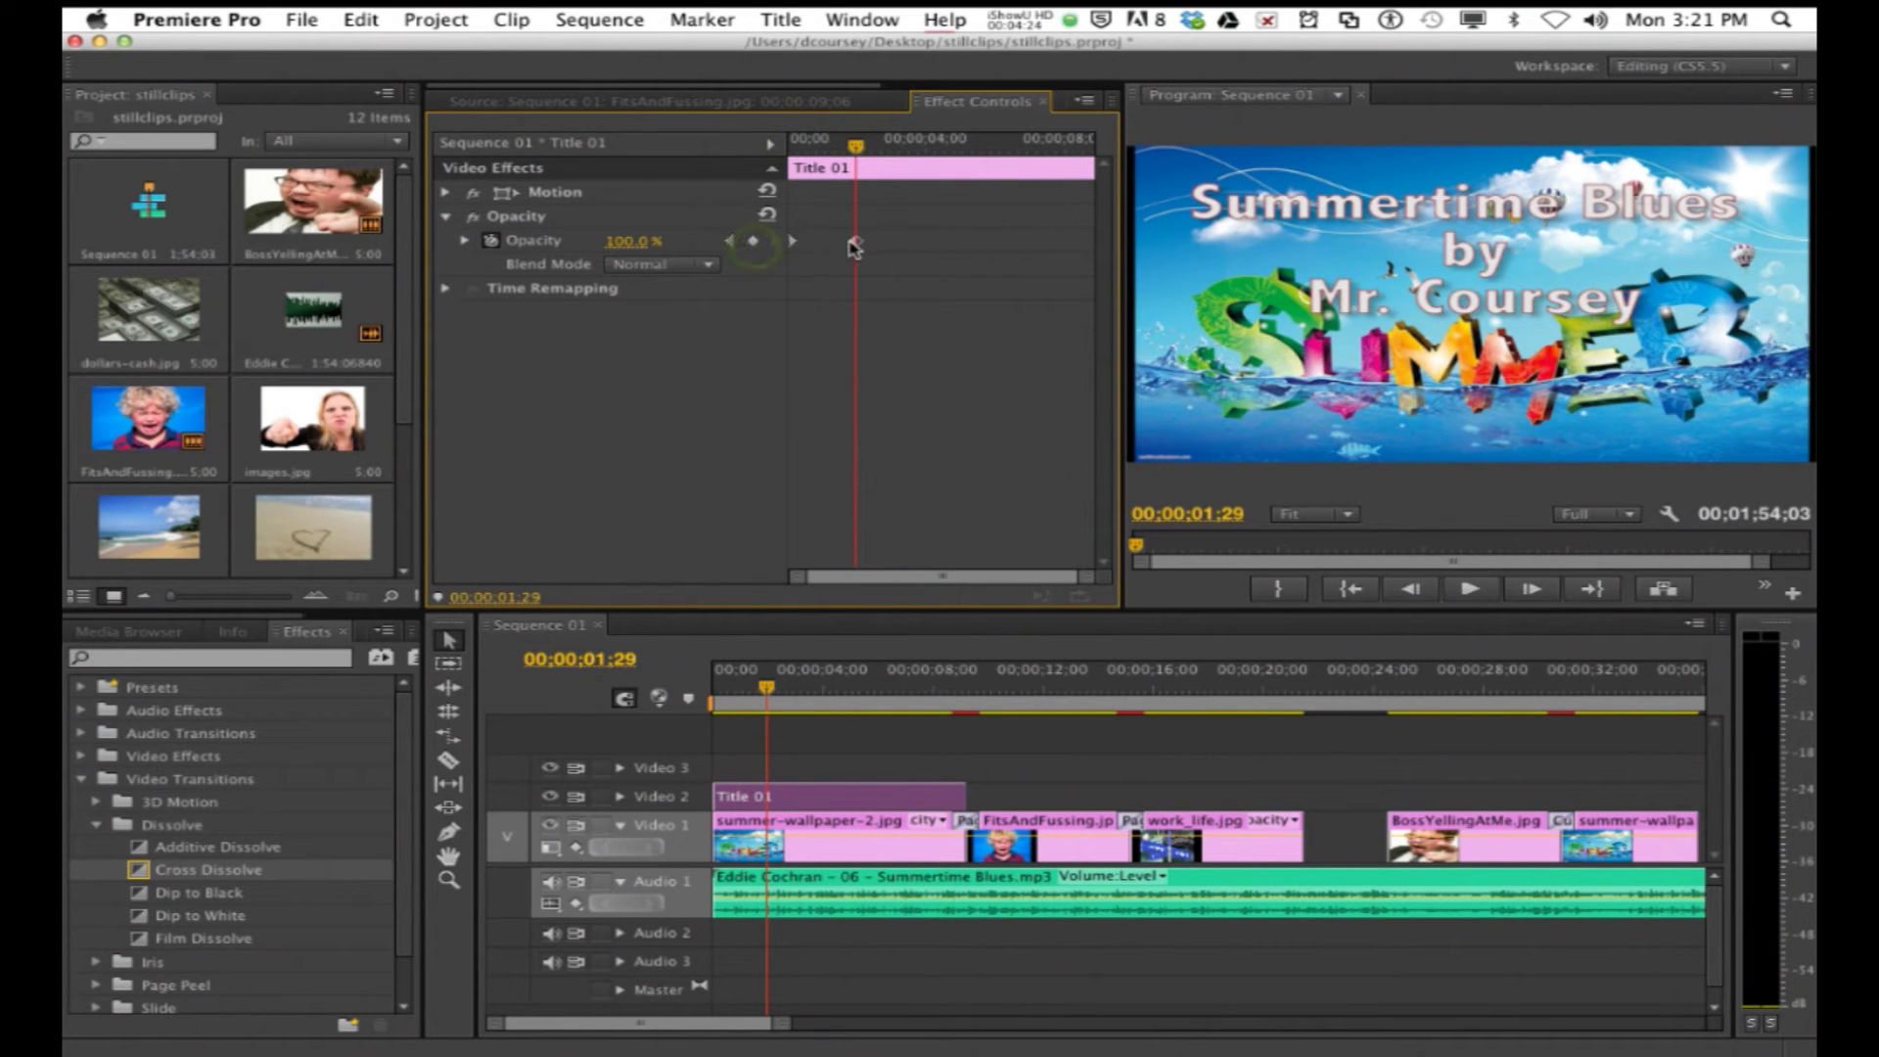
{"action": "left_click_drag", "start_coordinate": [865, 151], "coordinate": [792, 149]}
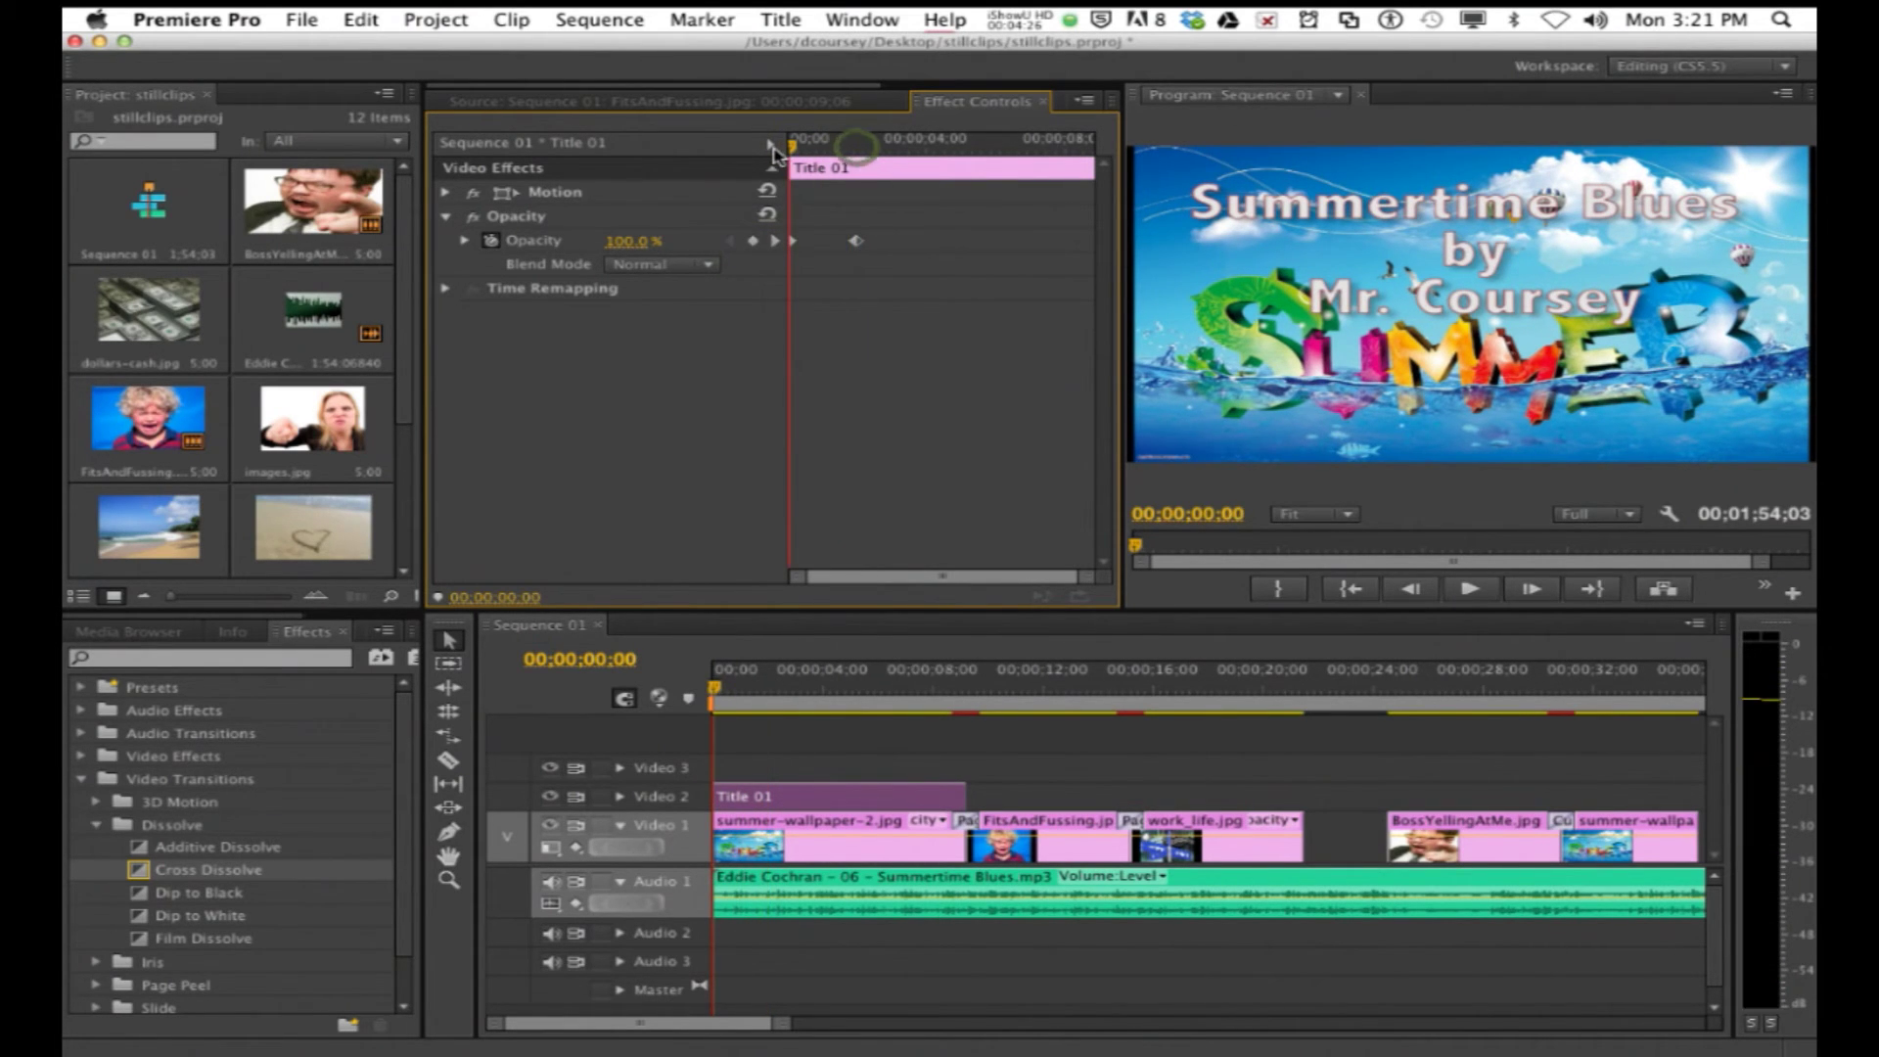
{"action": "left_click_drag", "start_coordinate": [614, 241], "coordinate": [540, 241]}
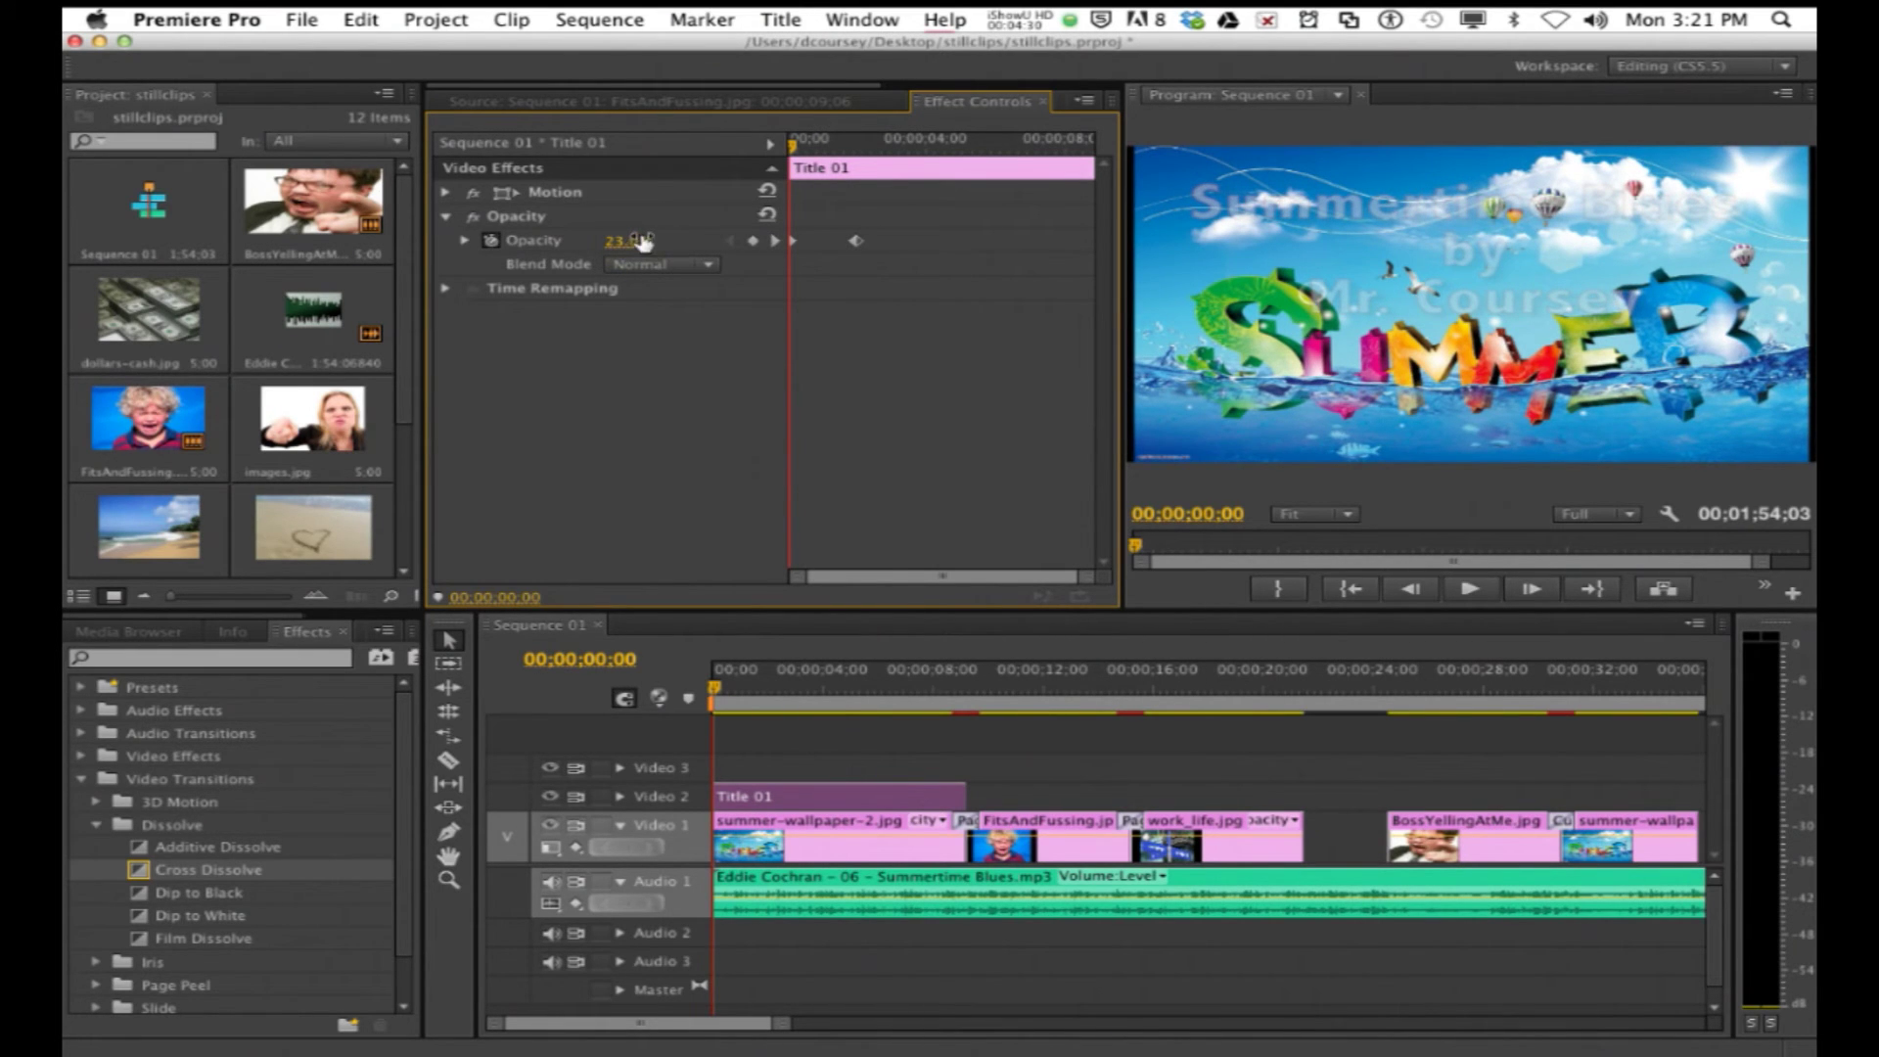
{"action": "left_click_drag", "start_coordinate": [793, 148], "coordinate": [925, 159]}
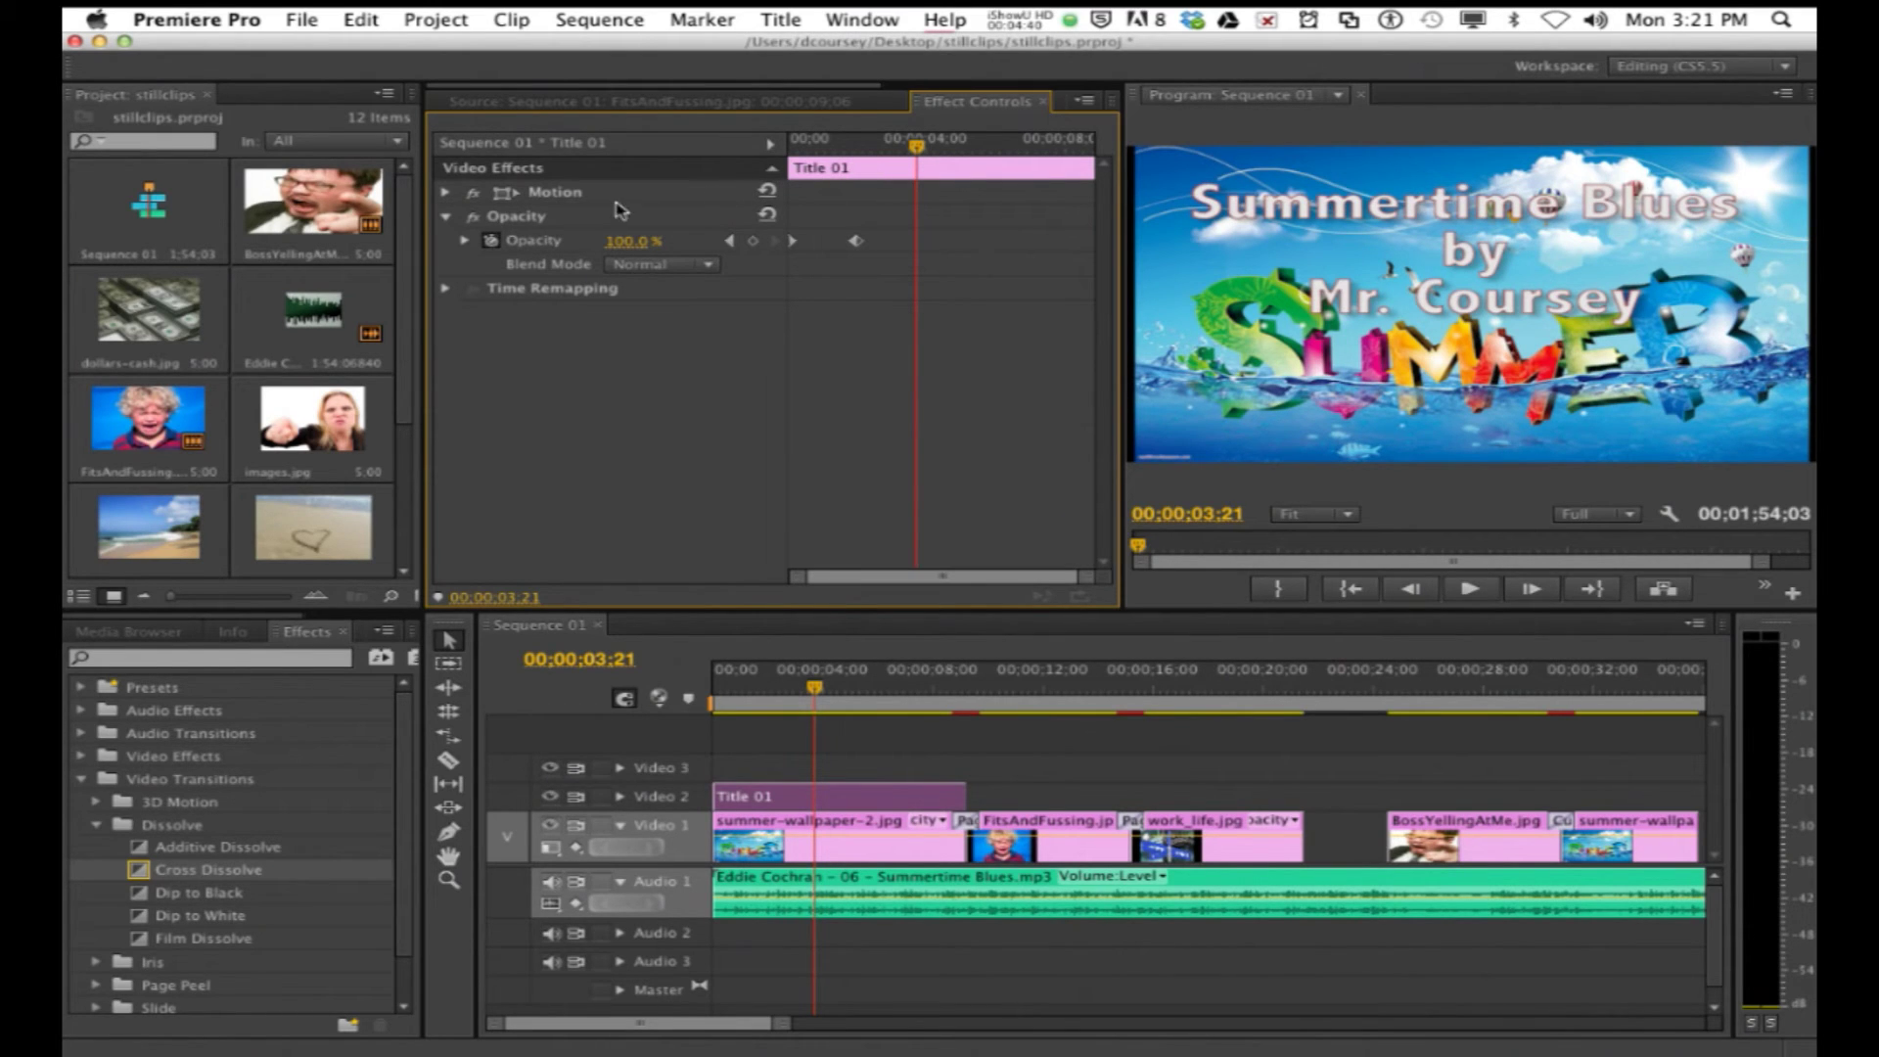
{"action": "left_click_drag", "start_coordinate": [923, 154], "coordinate": [729, 189]}
Step: Keyframe Title 01's Scale from 32 at the start to 96 at 00;00;03;03
{"action": "left_click", "coordinate": [445, 193]}
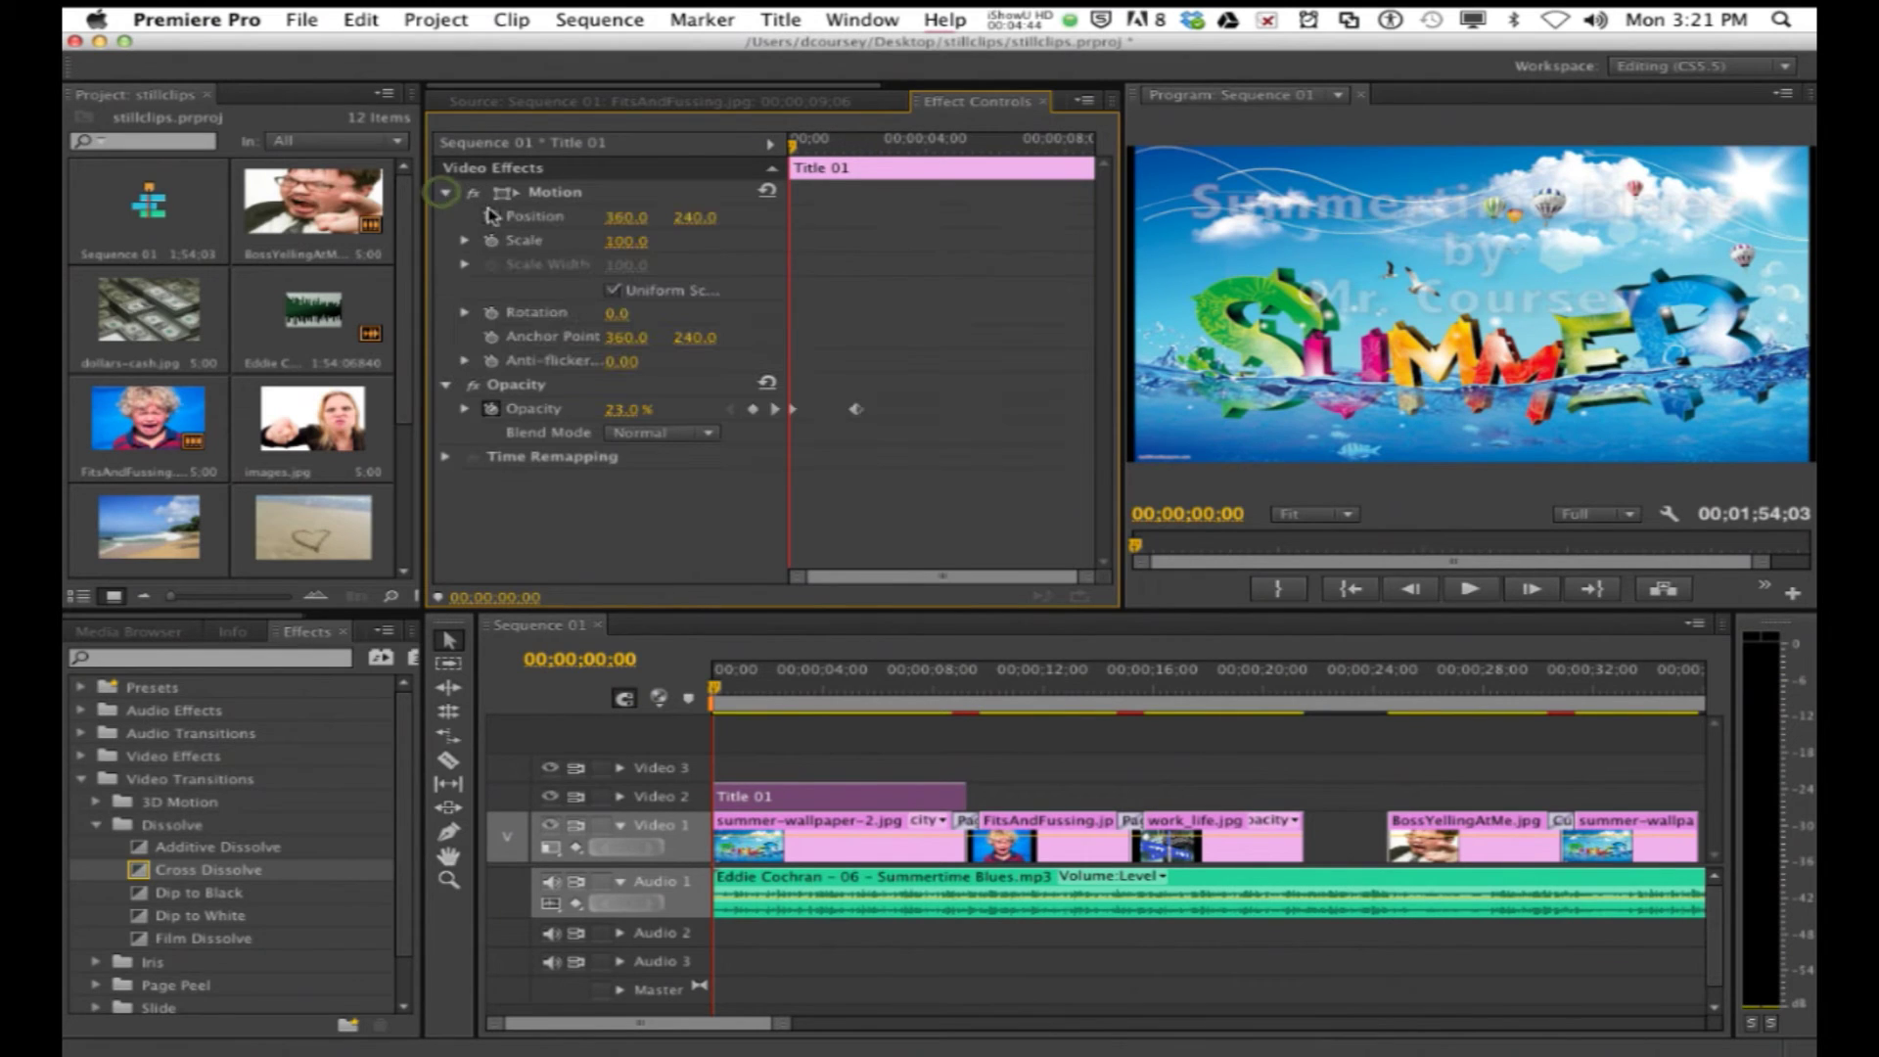
{"action": "left_click", "coordinate": [465, 241]}
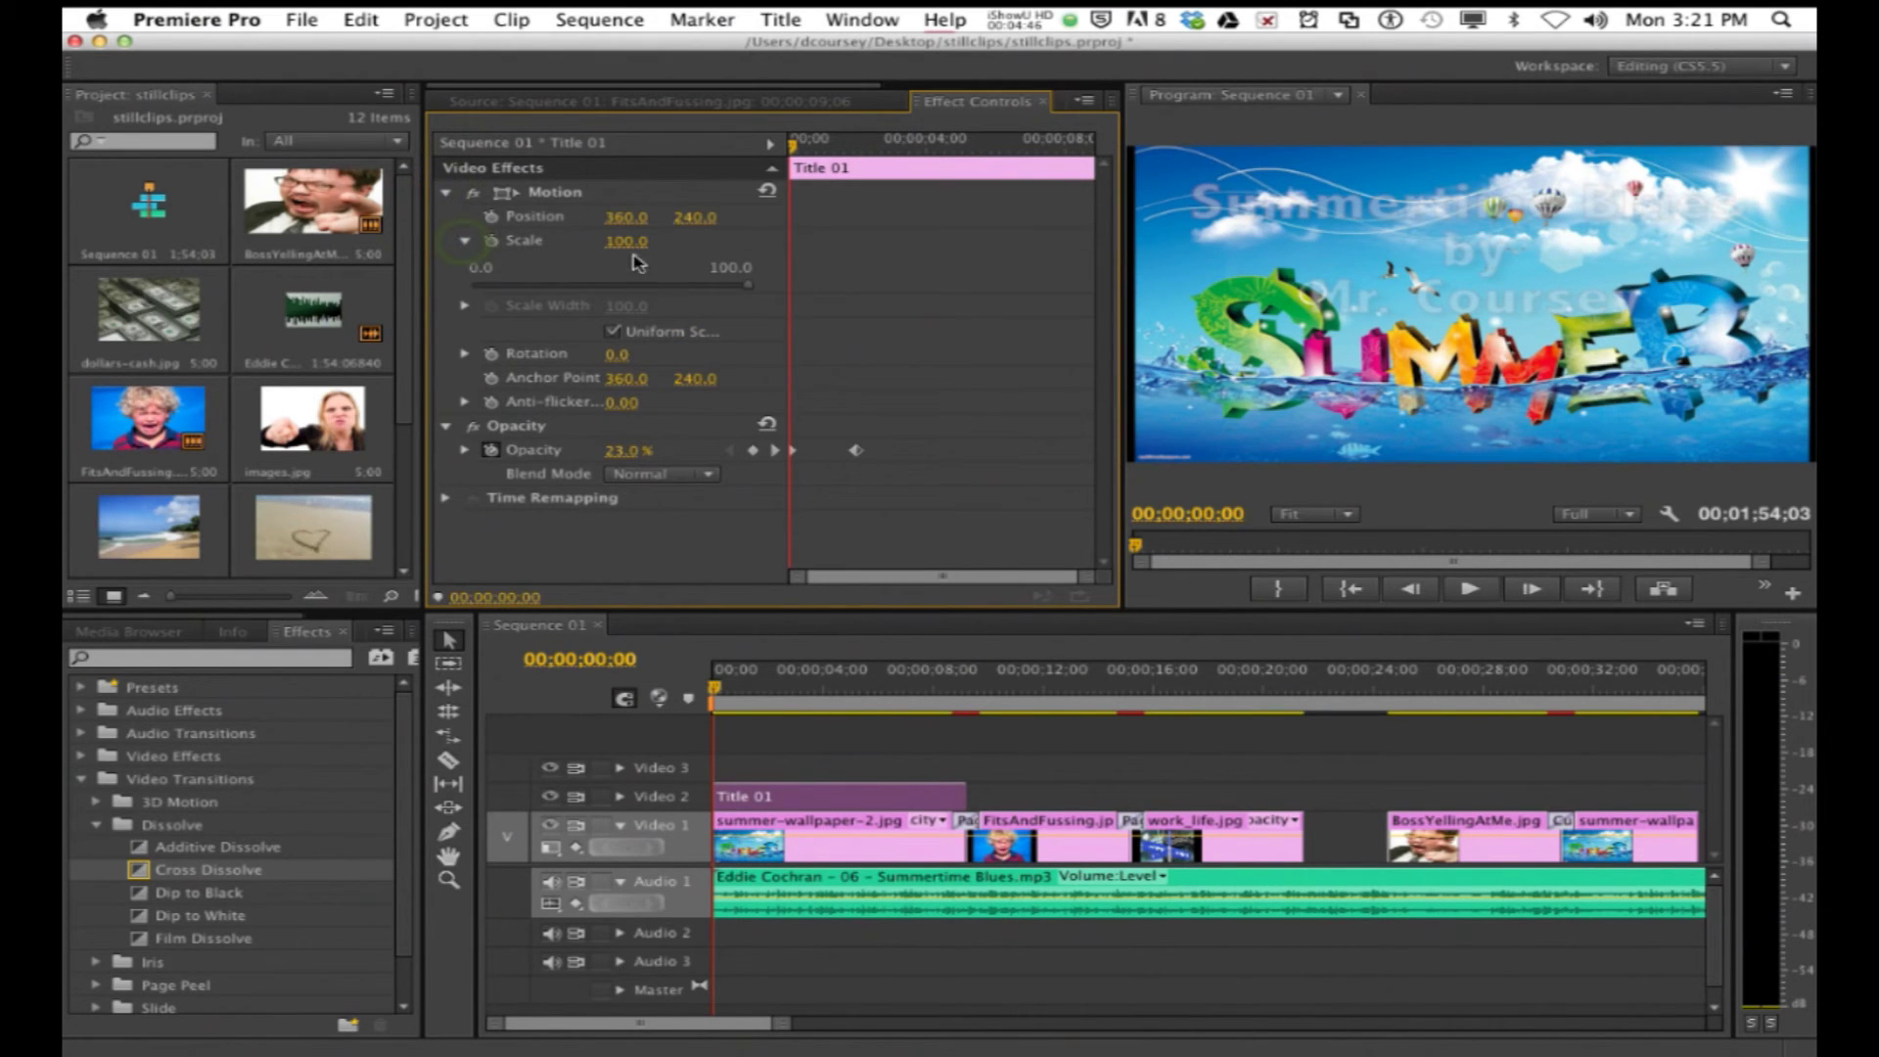
{"action": "left_click", "coordinate": [491, 241]}
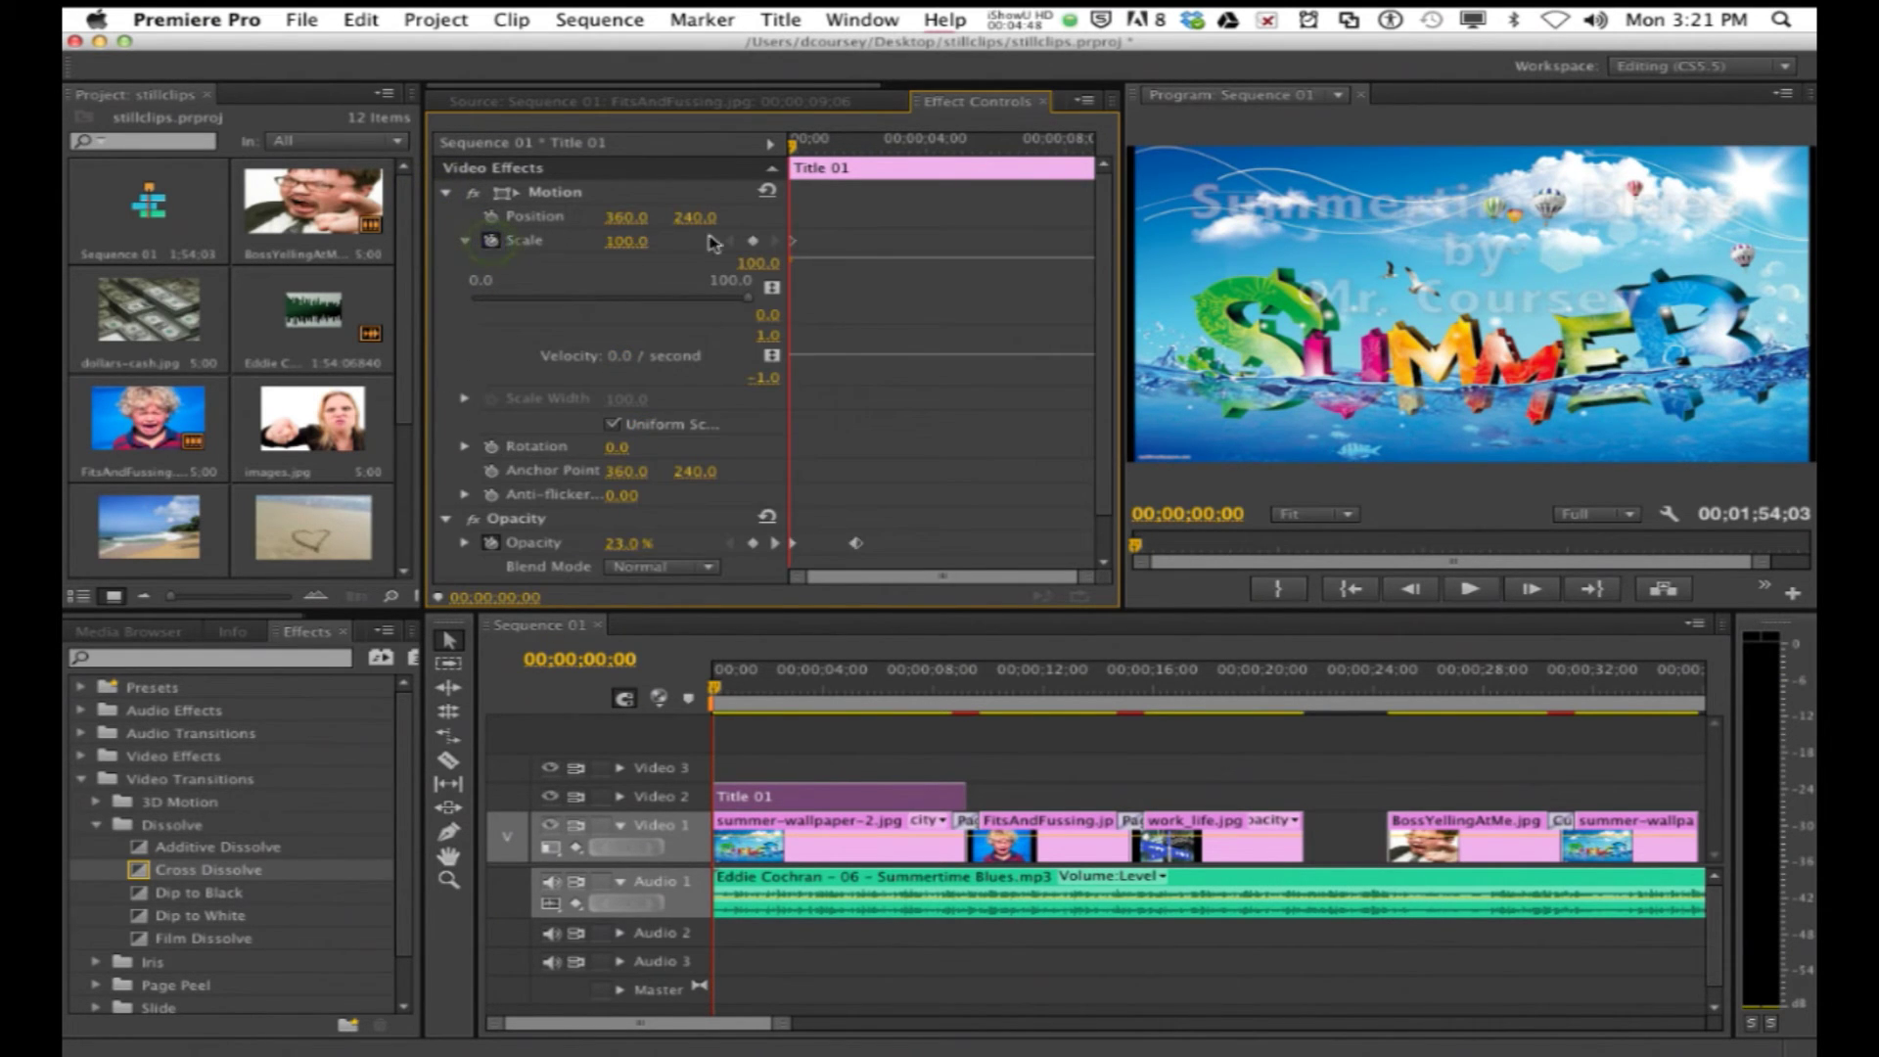
{"action": "left_click_drag", "start_coordinate": [634, 248], "coordinate": [567, 246]}
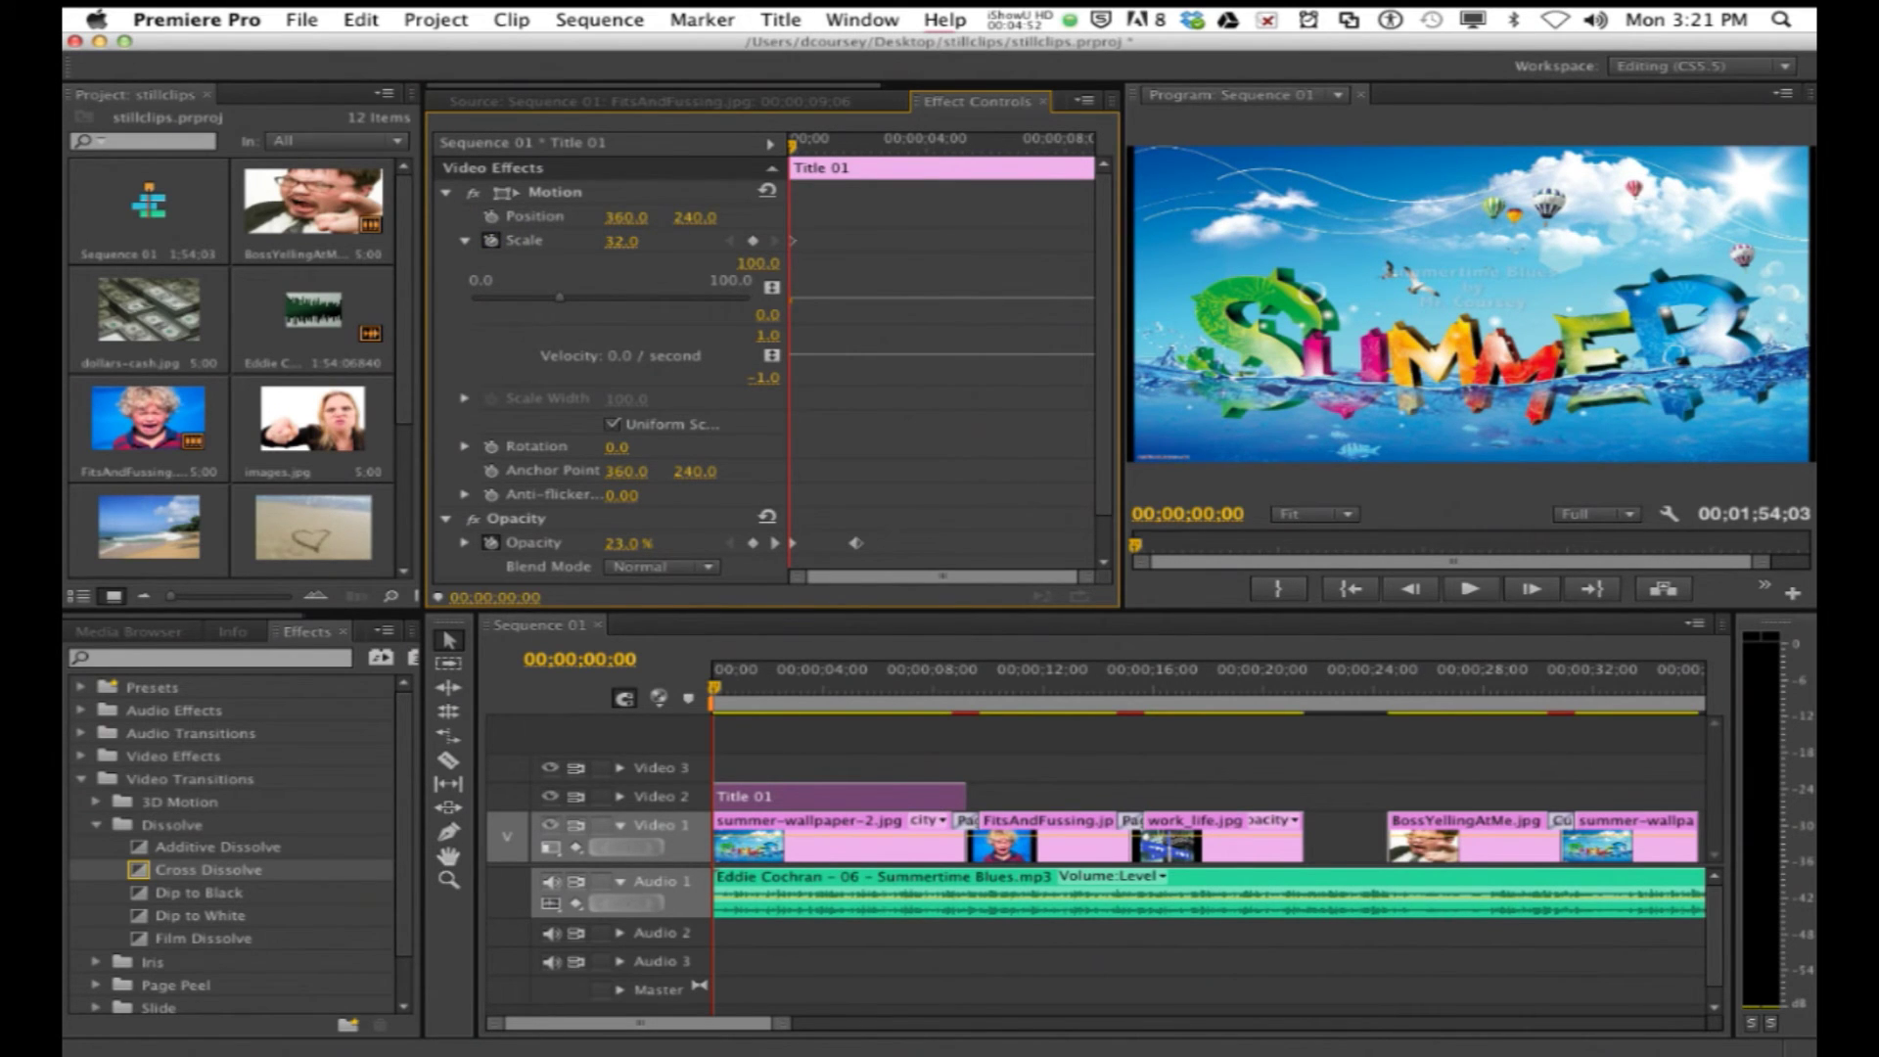
{"action": "left_click_drag", "start_coordinate": [795, 146], "coordinate": [895, 147]}
{"action": "left_click", "coordinate": [763, 242]}
{"action": "left_click_drag", "start_coordinate": [622, 241], "coordinate": [712, 226]}
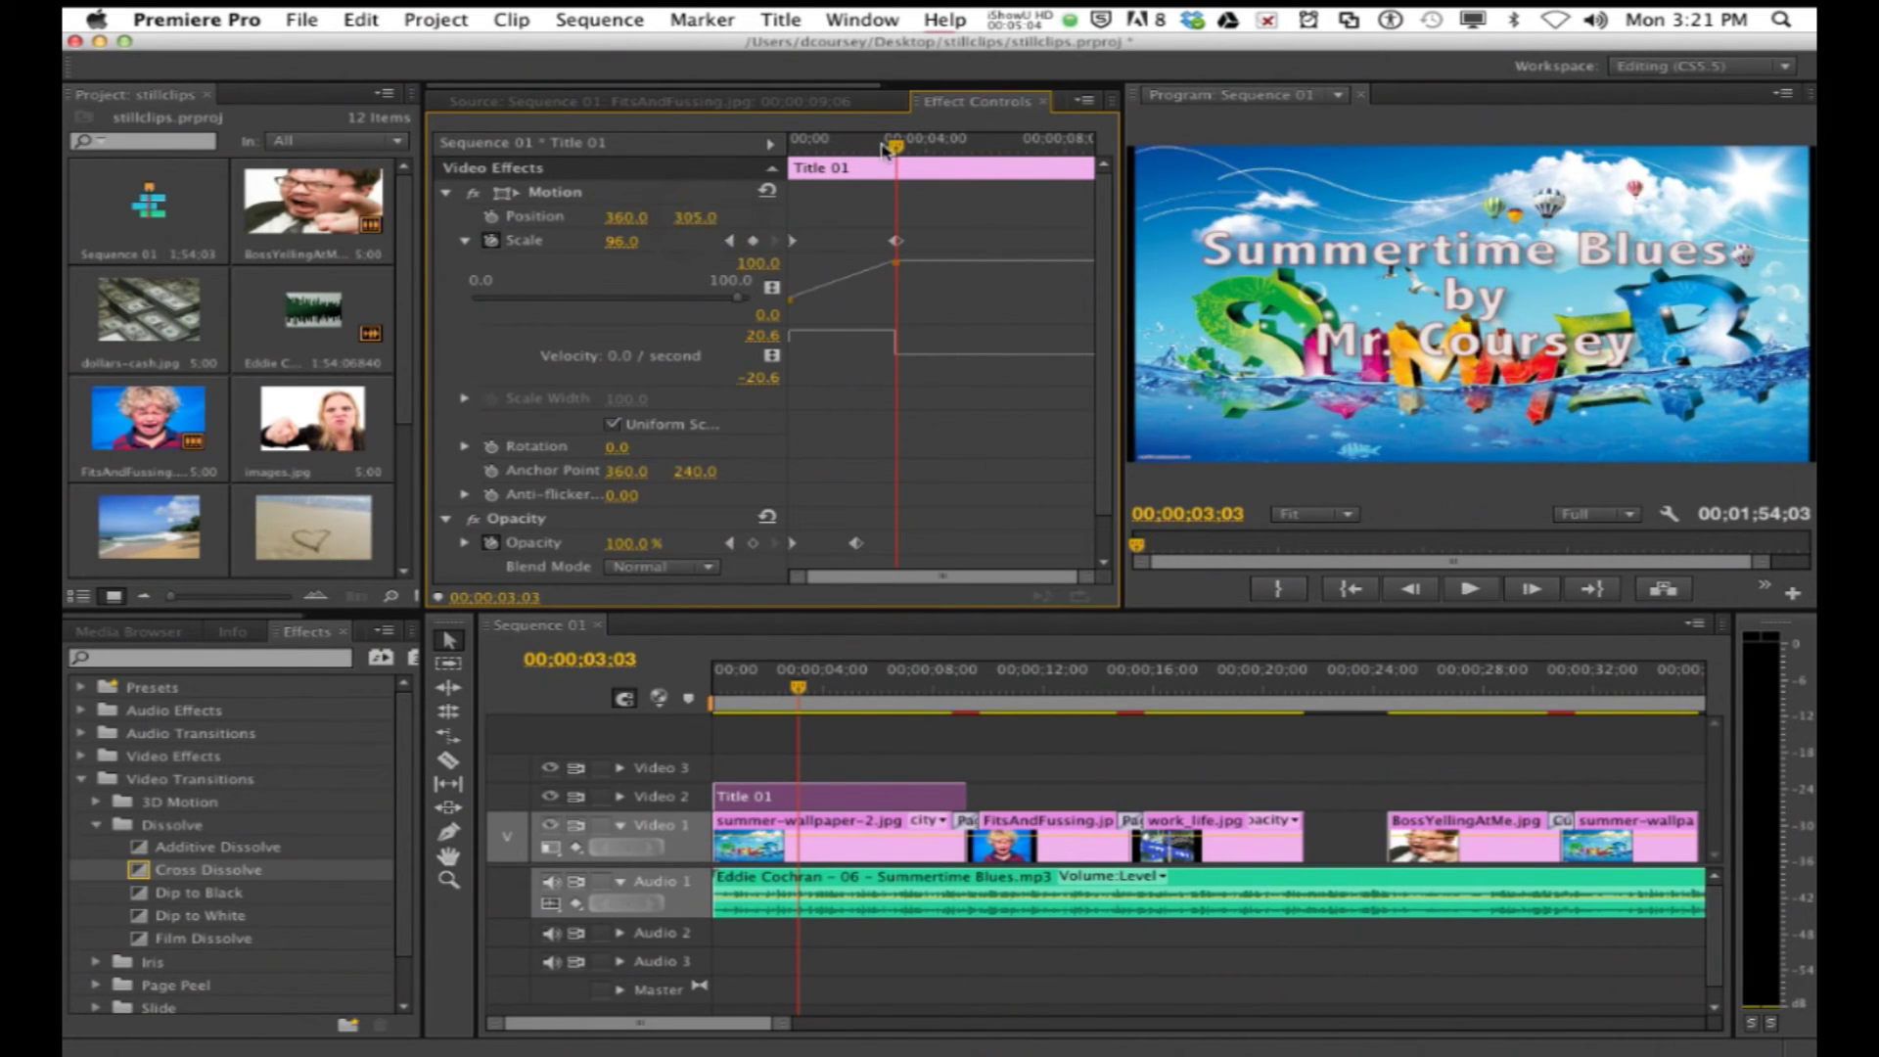
{"action": "left_click_drag", "start_coordinate": [900, 155], "coordinate": [937, 184]}
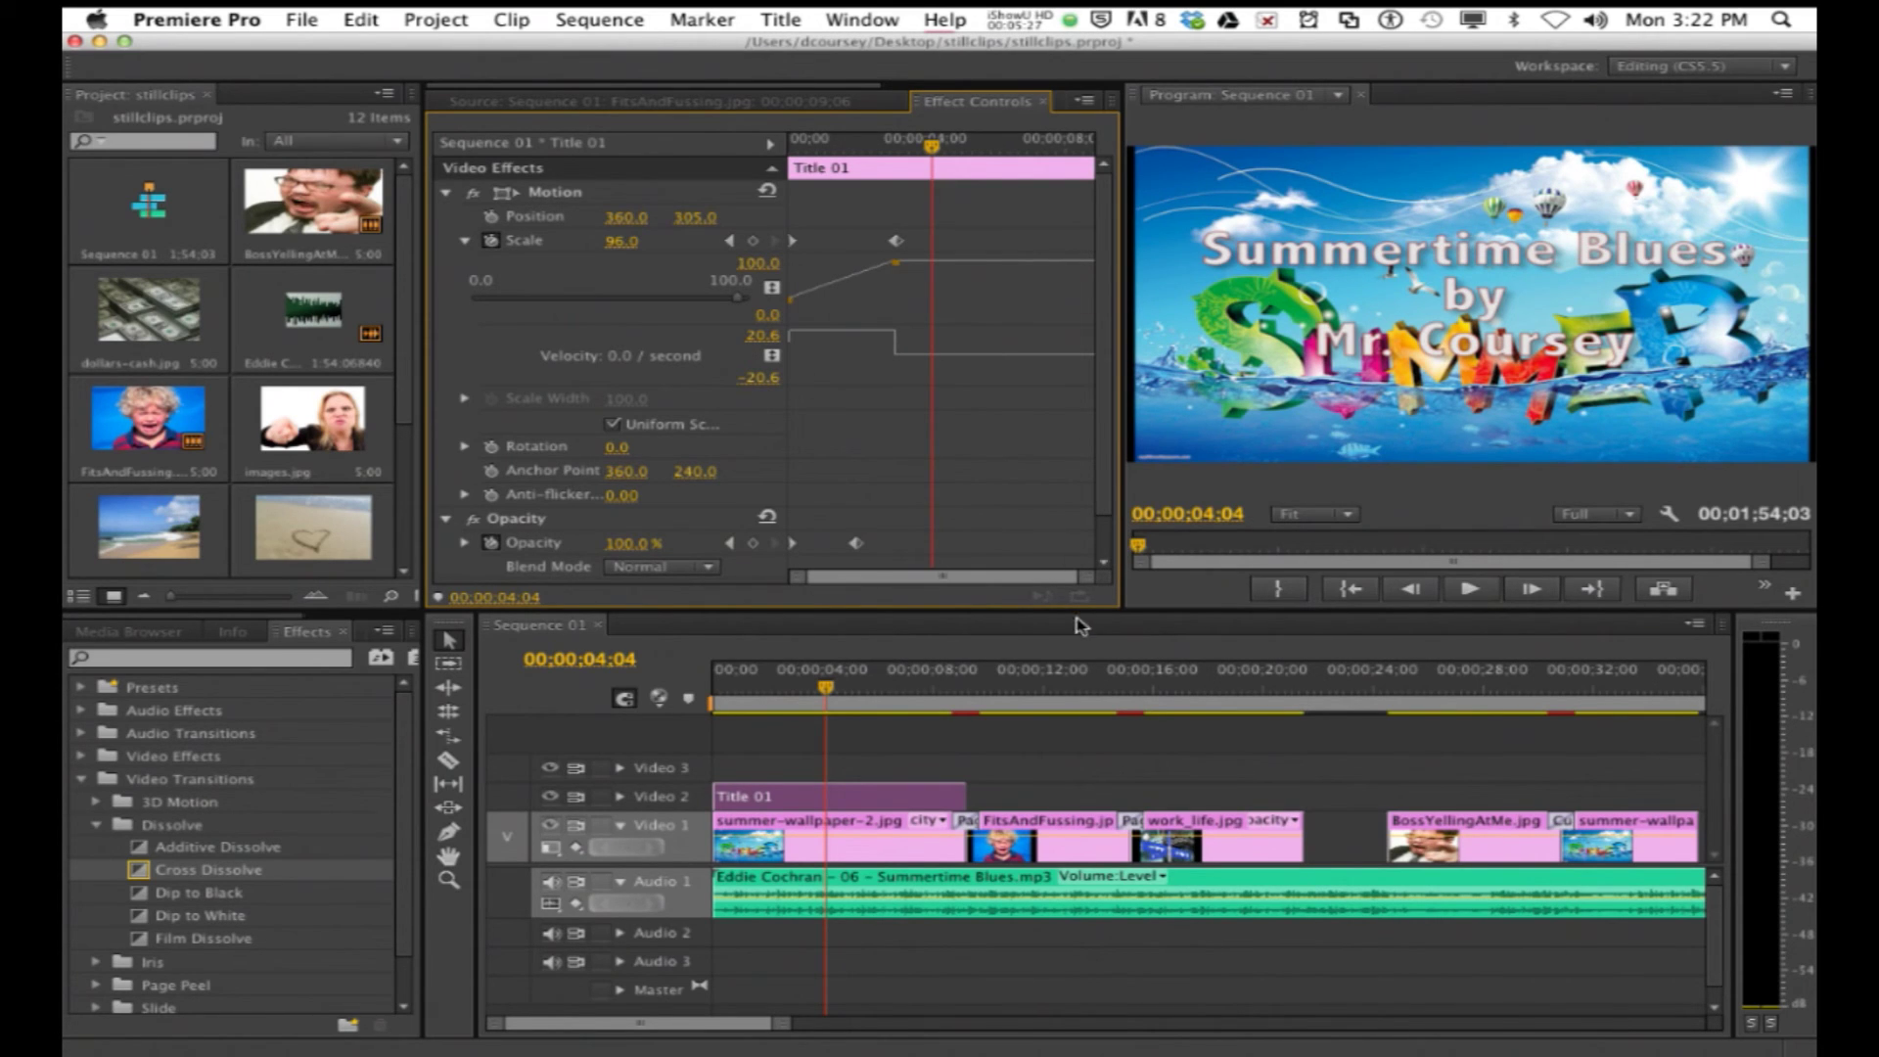
Step: Move forward in the sequence and select the FitsAndFussing clip
{"action": "left_click_drag", "start_coordinate": [825, 691], "coordinate": [911, 693]}
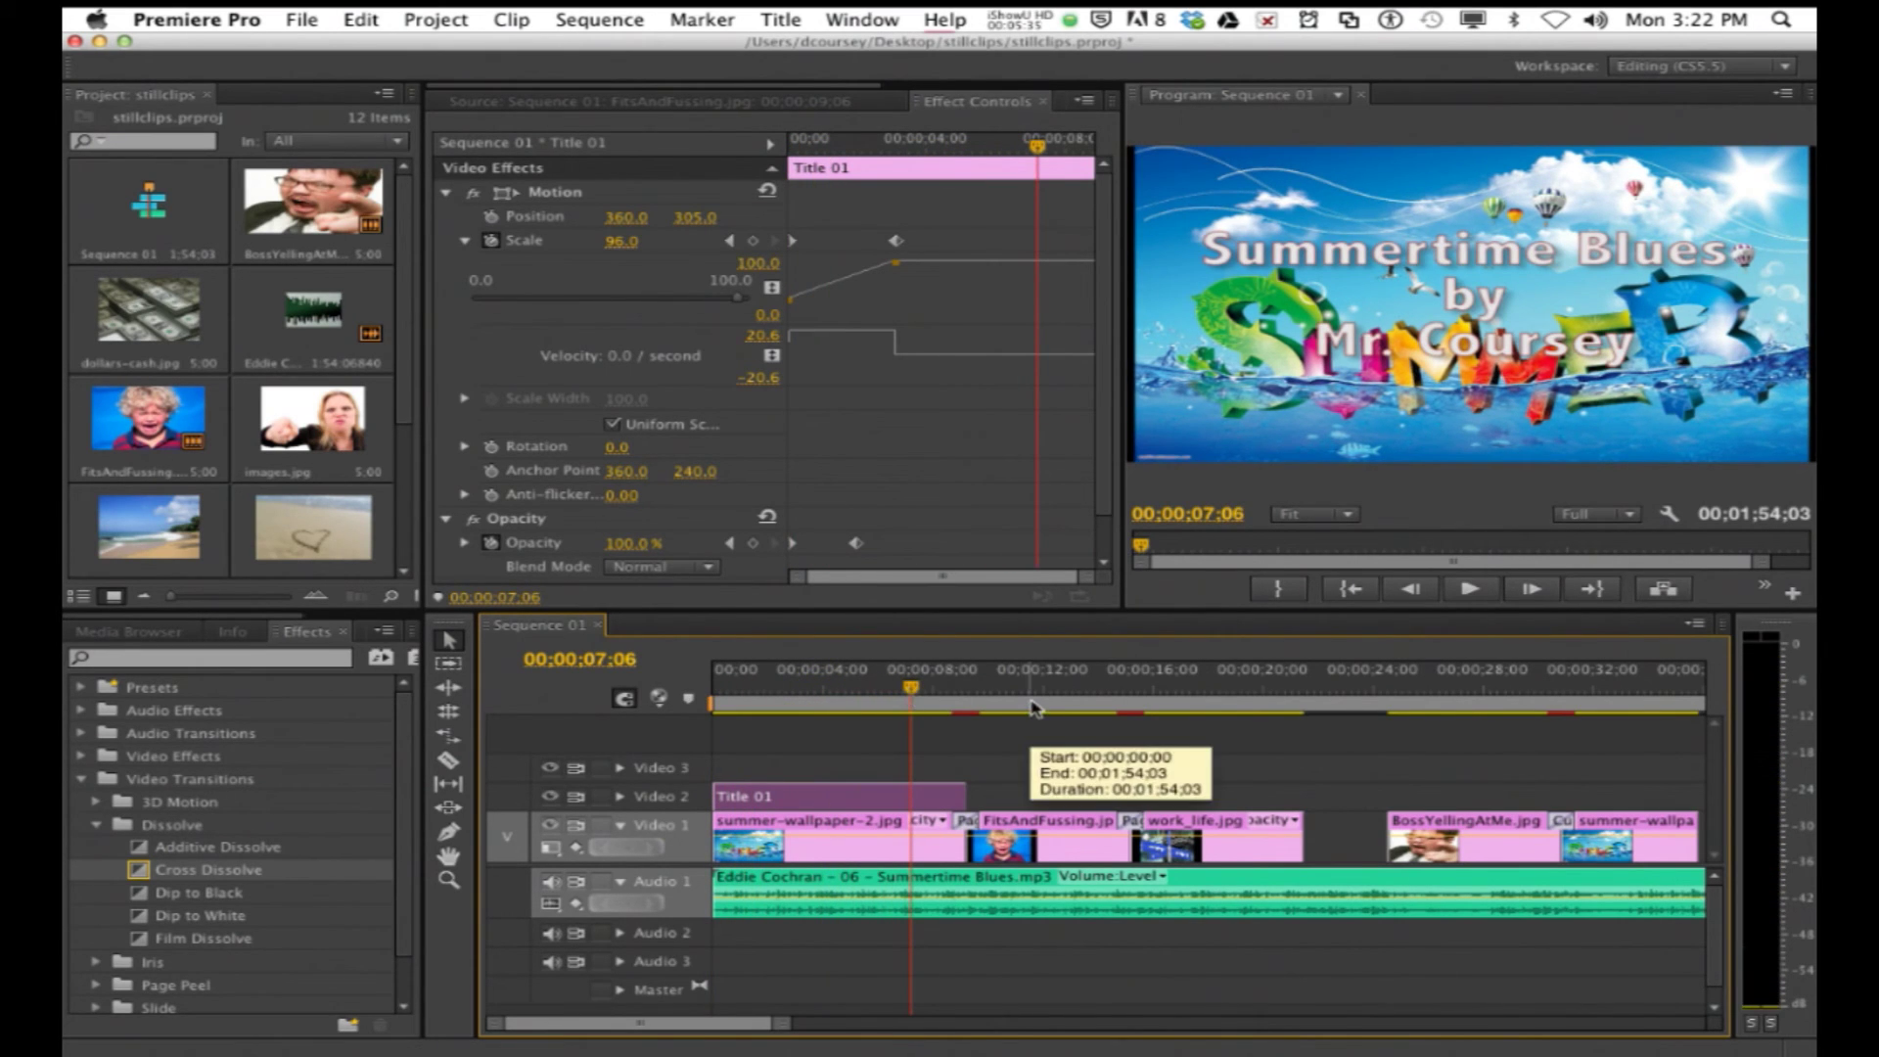
{"action": "left_click_drag", "start_coordinate": [1033, 697], "coordinate": [1097, 729]}
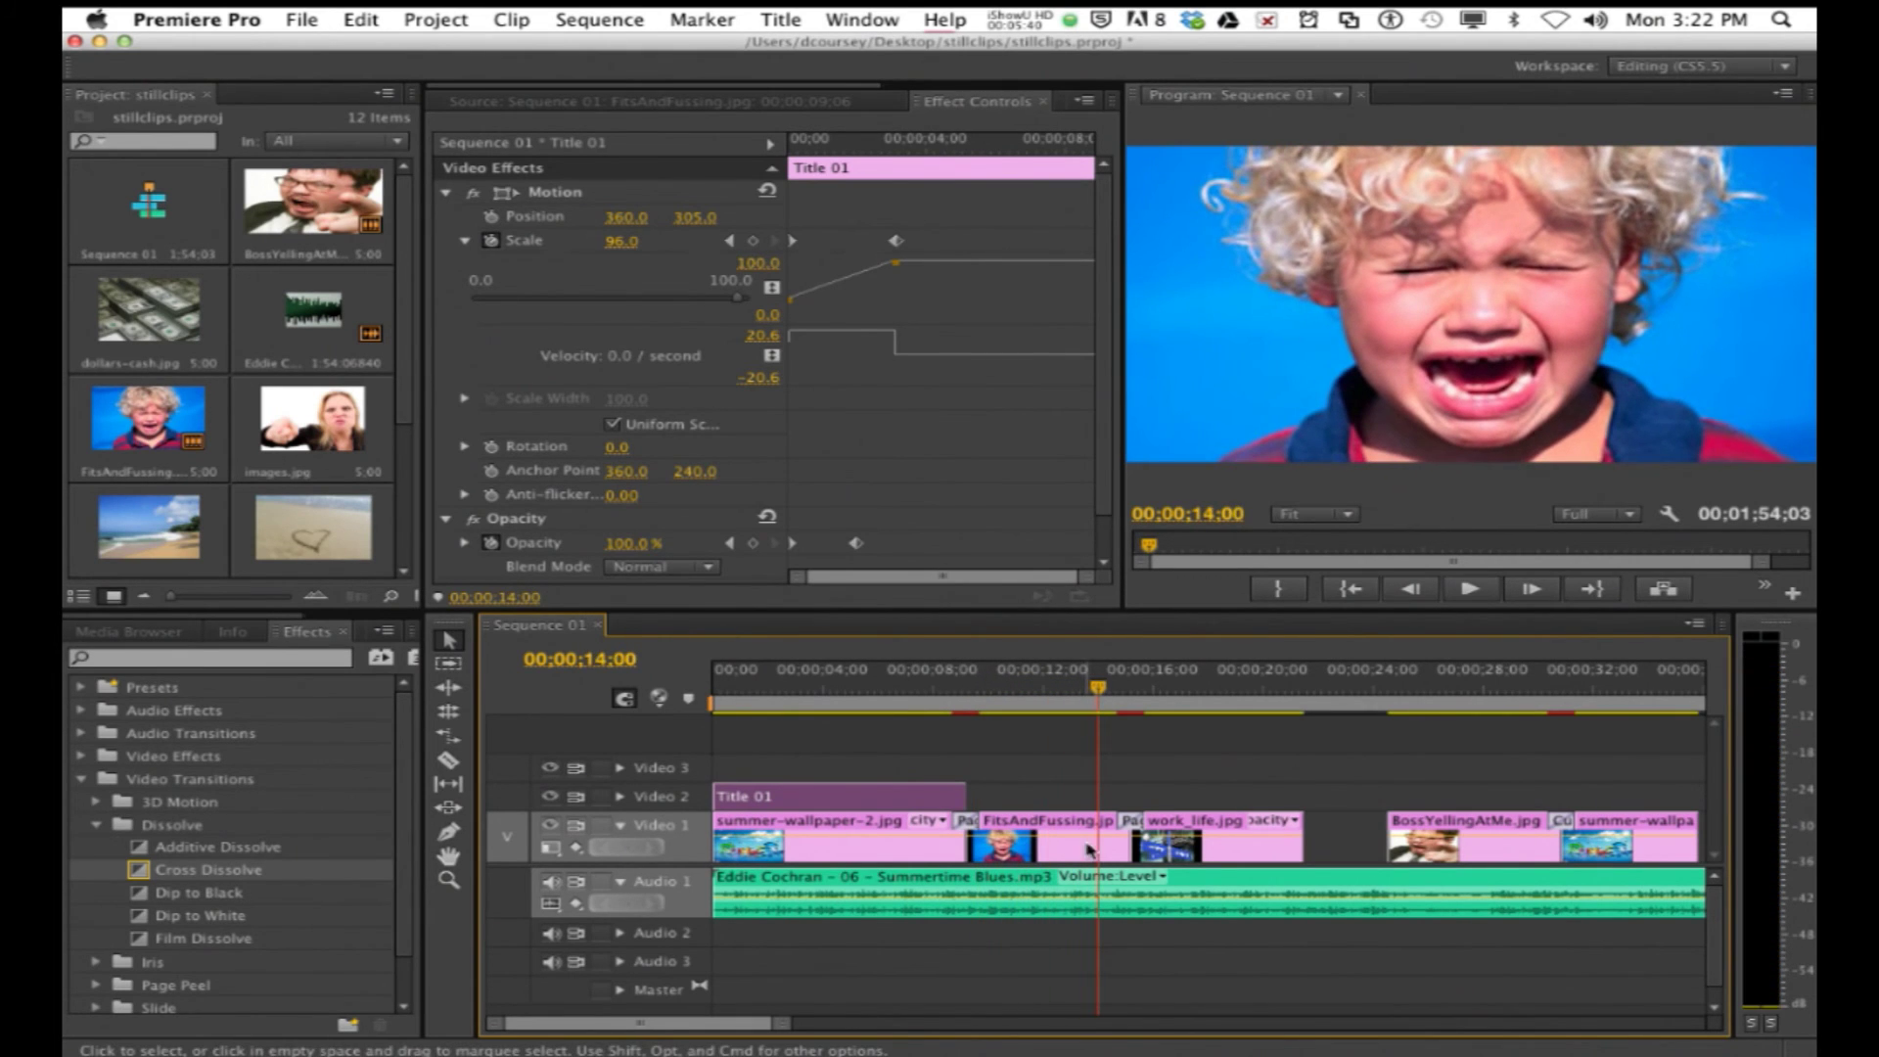
{"action": "left_click", "coordinate": [1065, 850]}
Step: Copy the FitsAndFussing clip and select the BossYellingAtMe clip
{"action": "right_click", "coordinate": [1065, 850]}
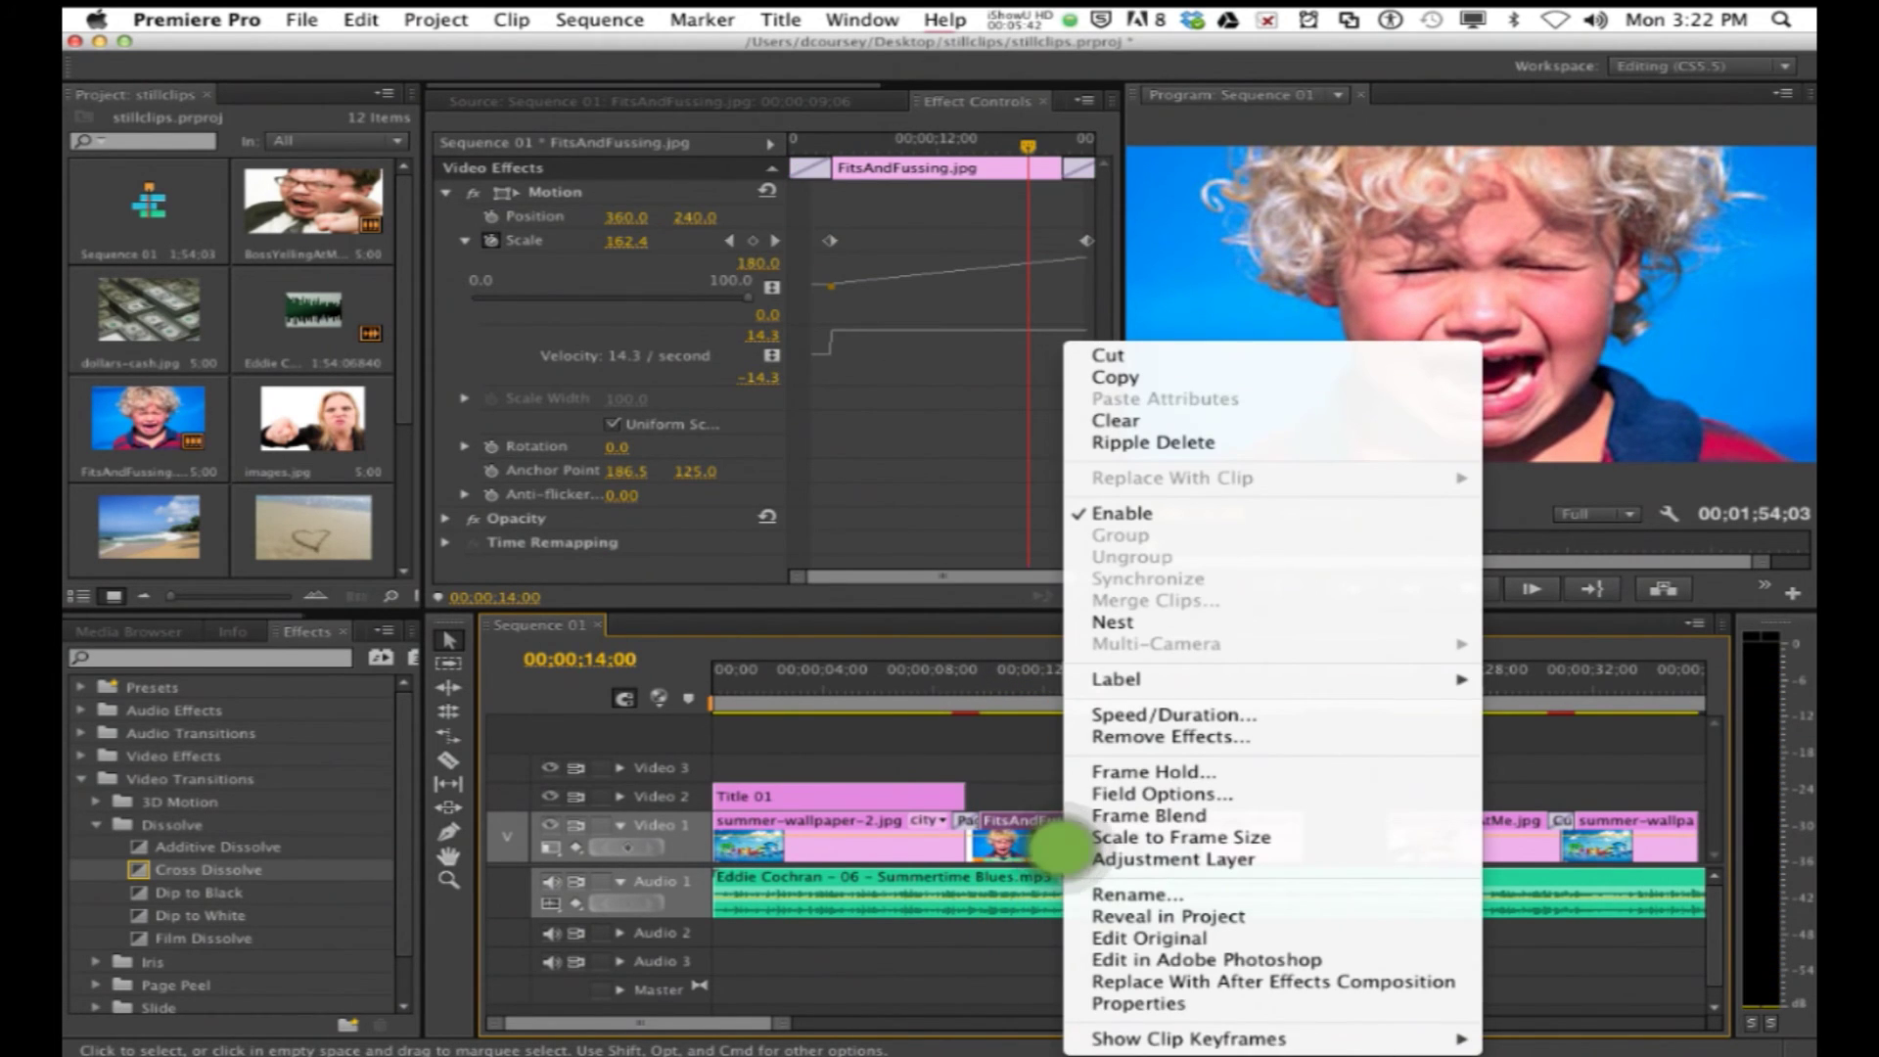
{"action": "left_click", "coordinate": [1126, 380]}
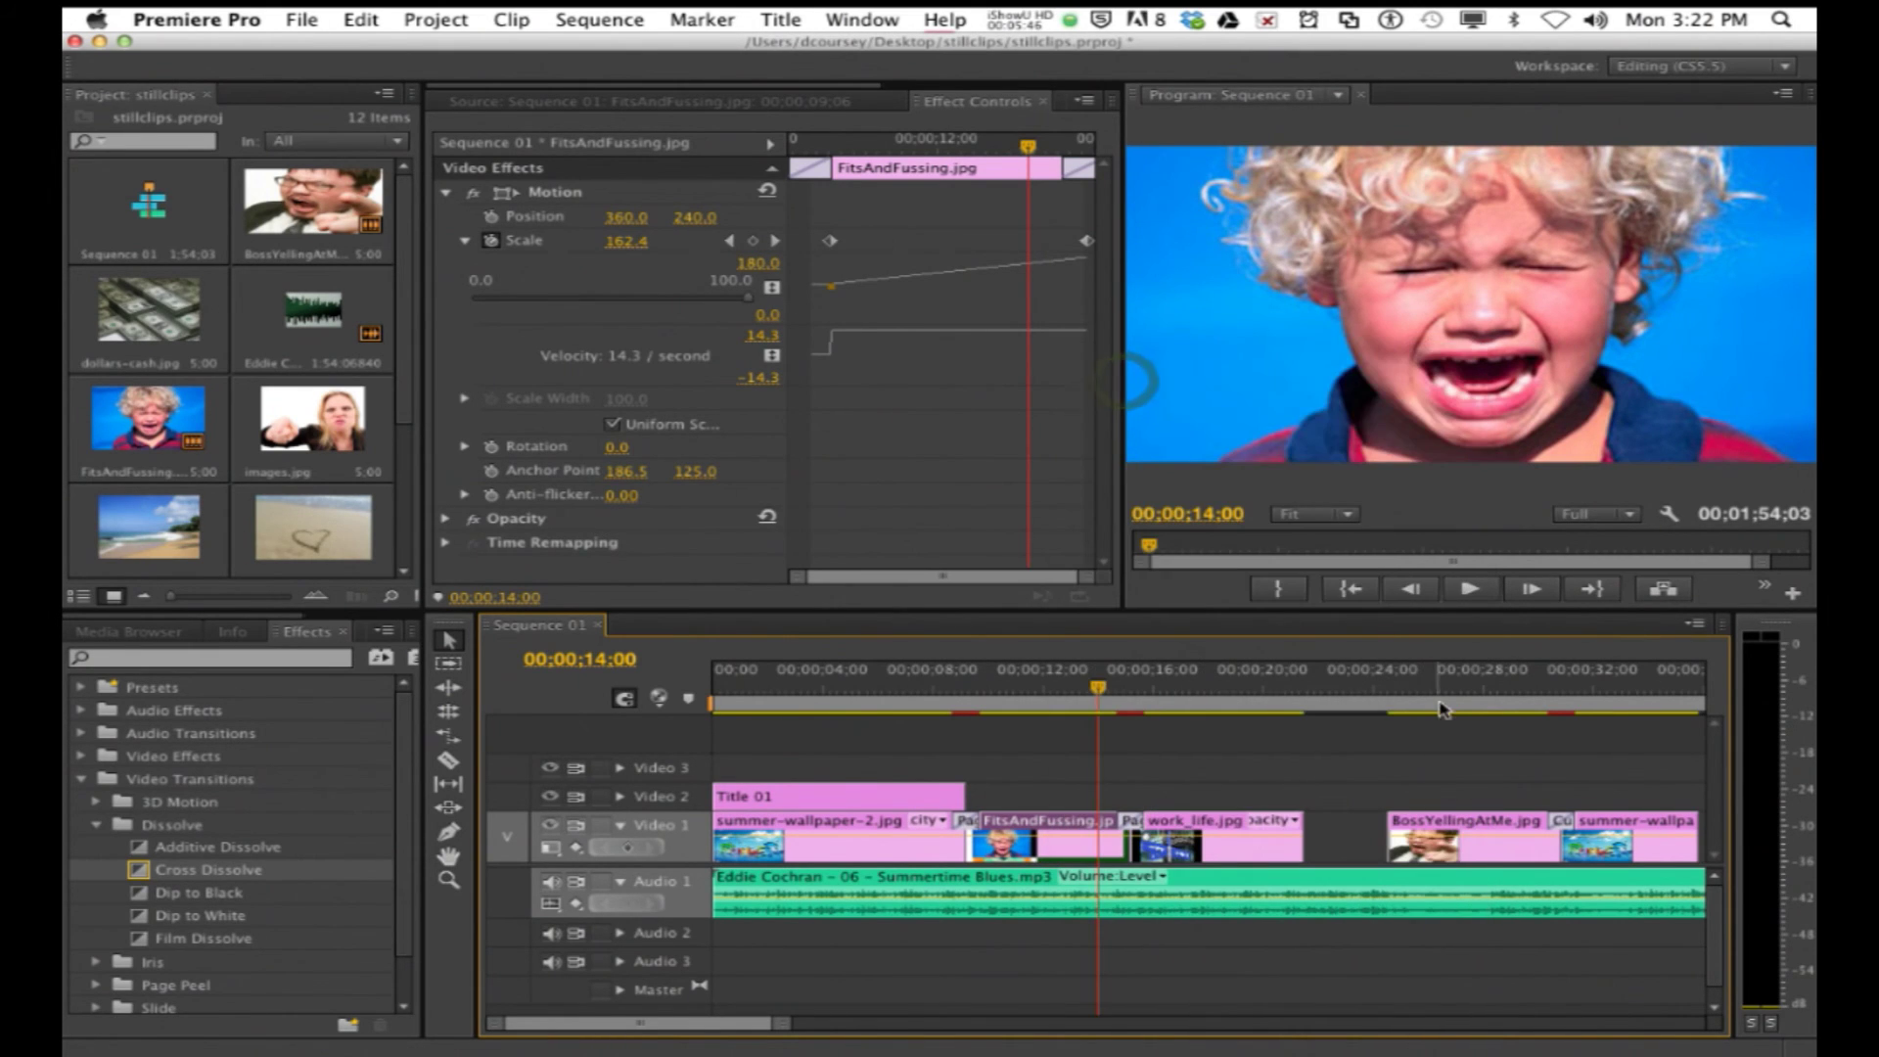
{"action": "left_click_drag", "start_coordinate": [1438, 709], "coordinate": [1391, 712]}
{"action": "left_click", "coordinate": [1474, 833]}
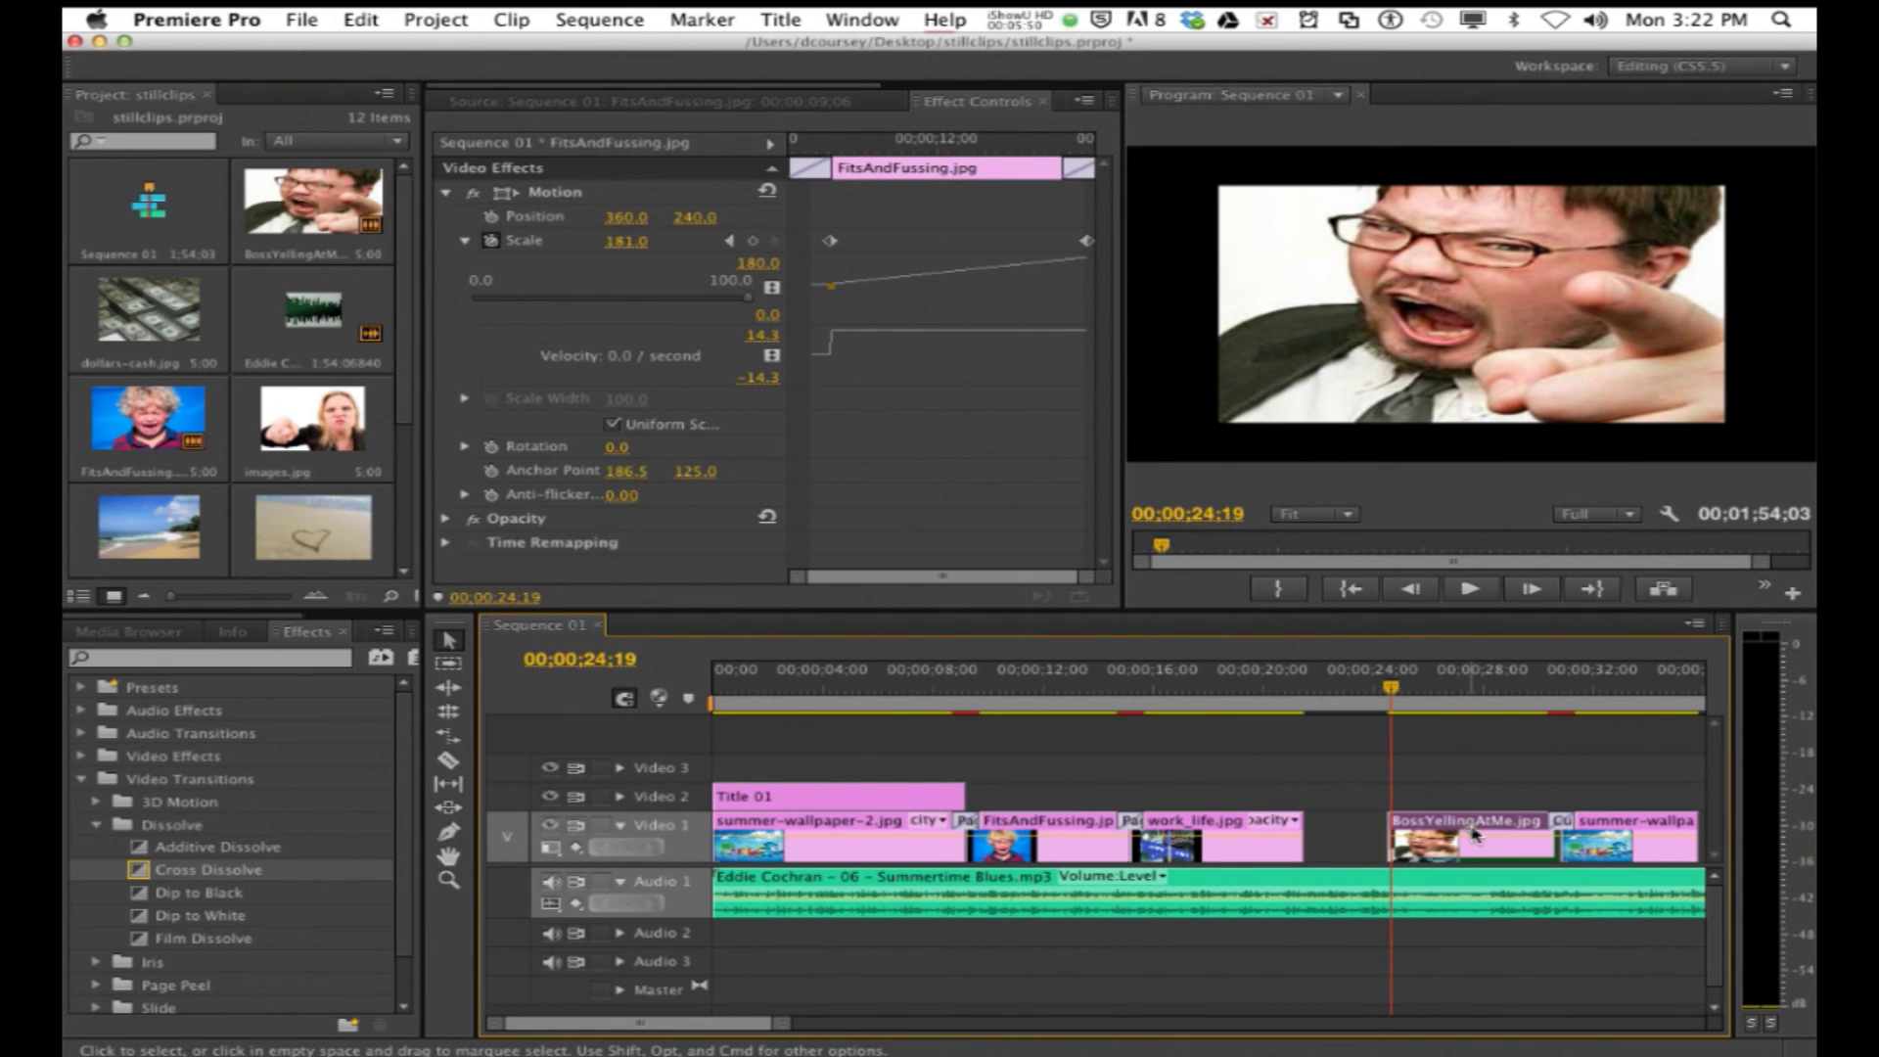
Step: Scale BossYellingAtMe to frame size and paste FitsAndFussing's zoom attributes onto it
{"action": "right_click", "coordinate": [1471, 831]}
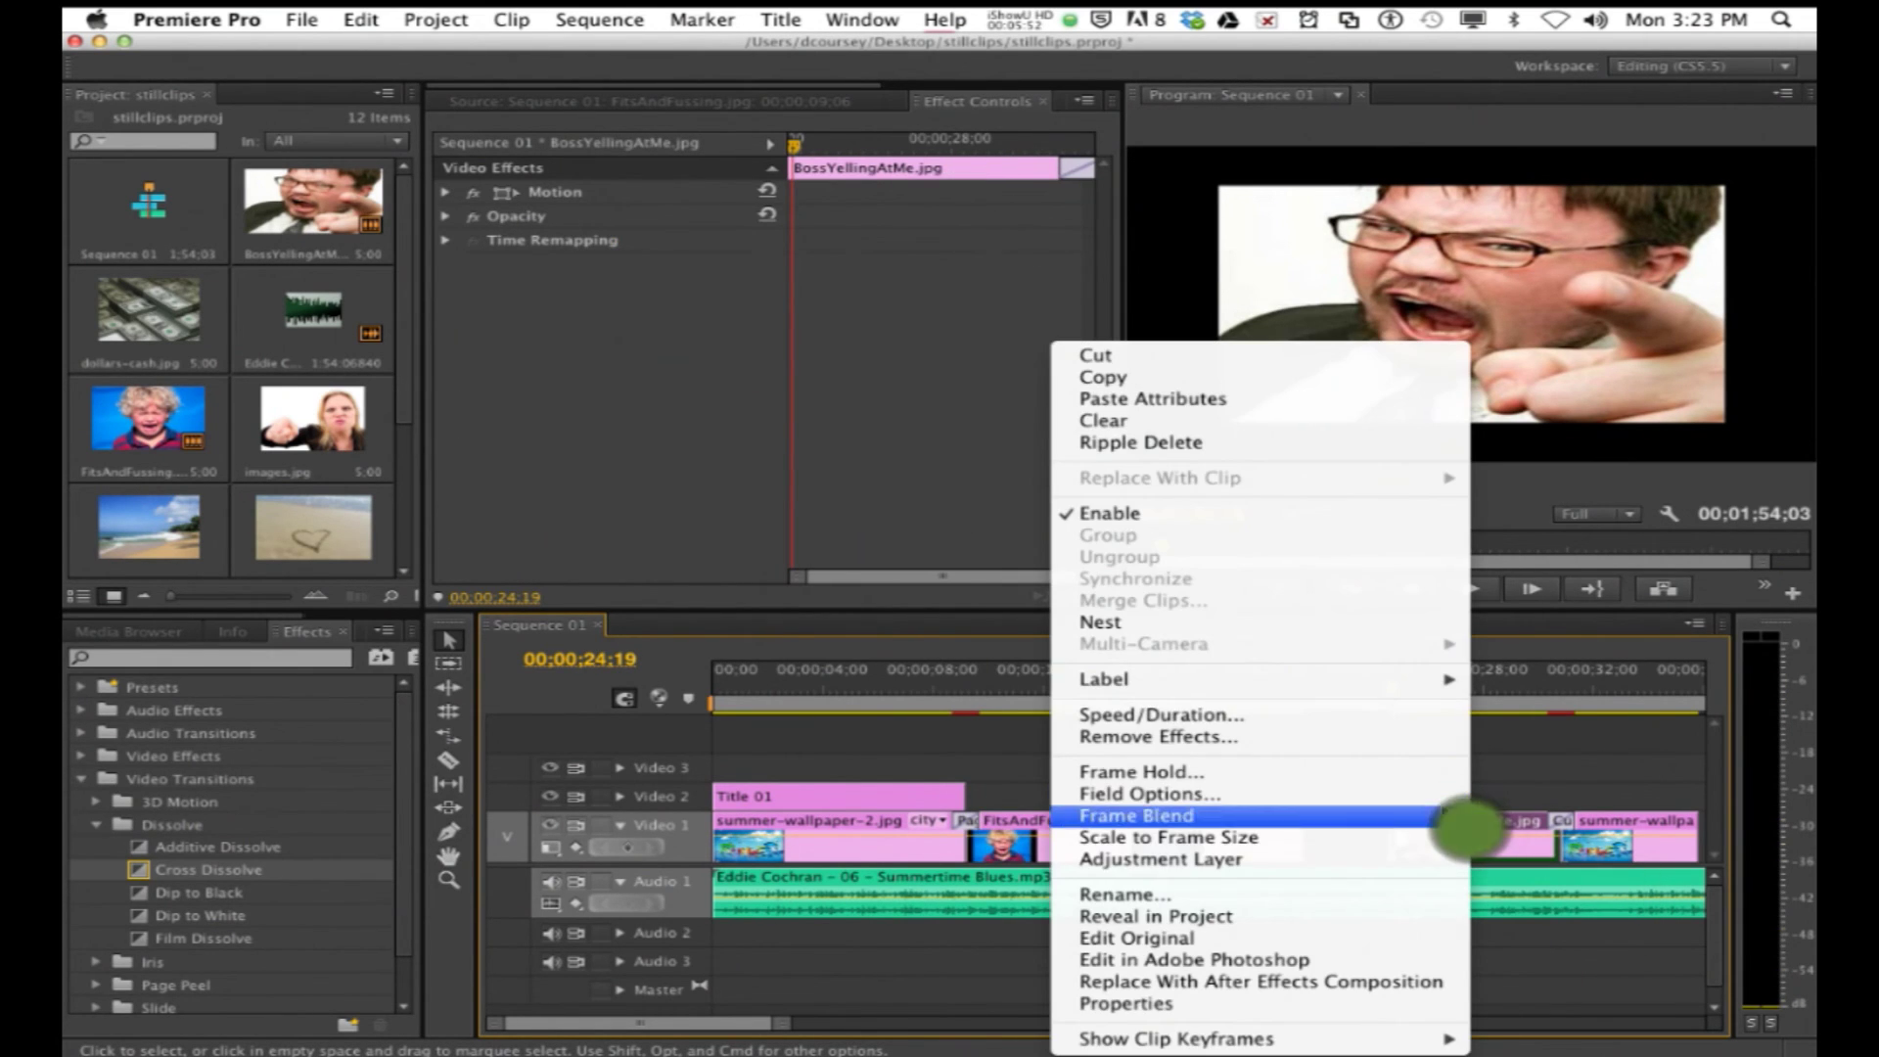
{"action": "left_click", "coordinate": [1449, 835]}
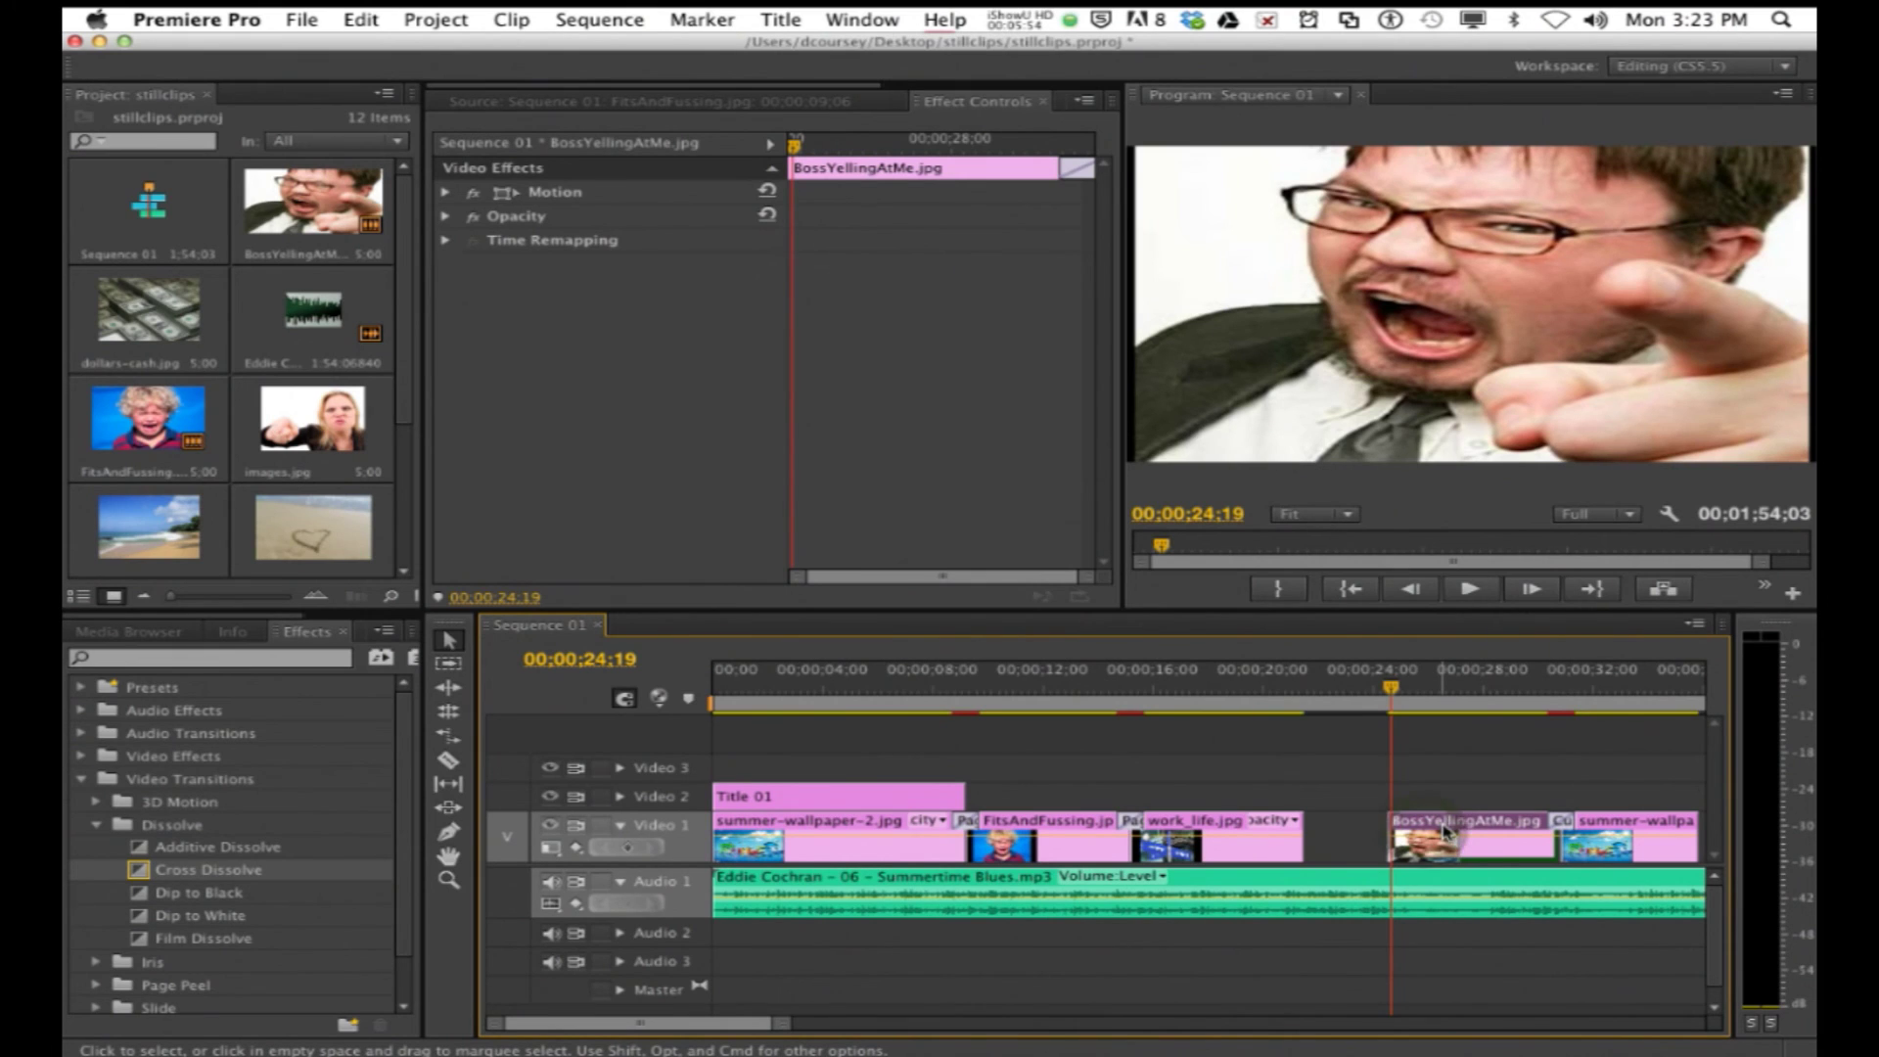
{"action": "right_click", "coordinate": [1444, 831]}
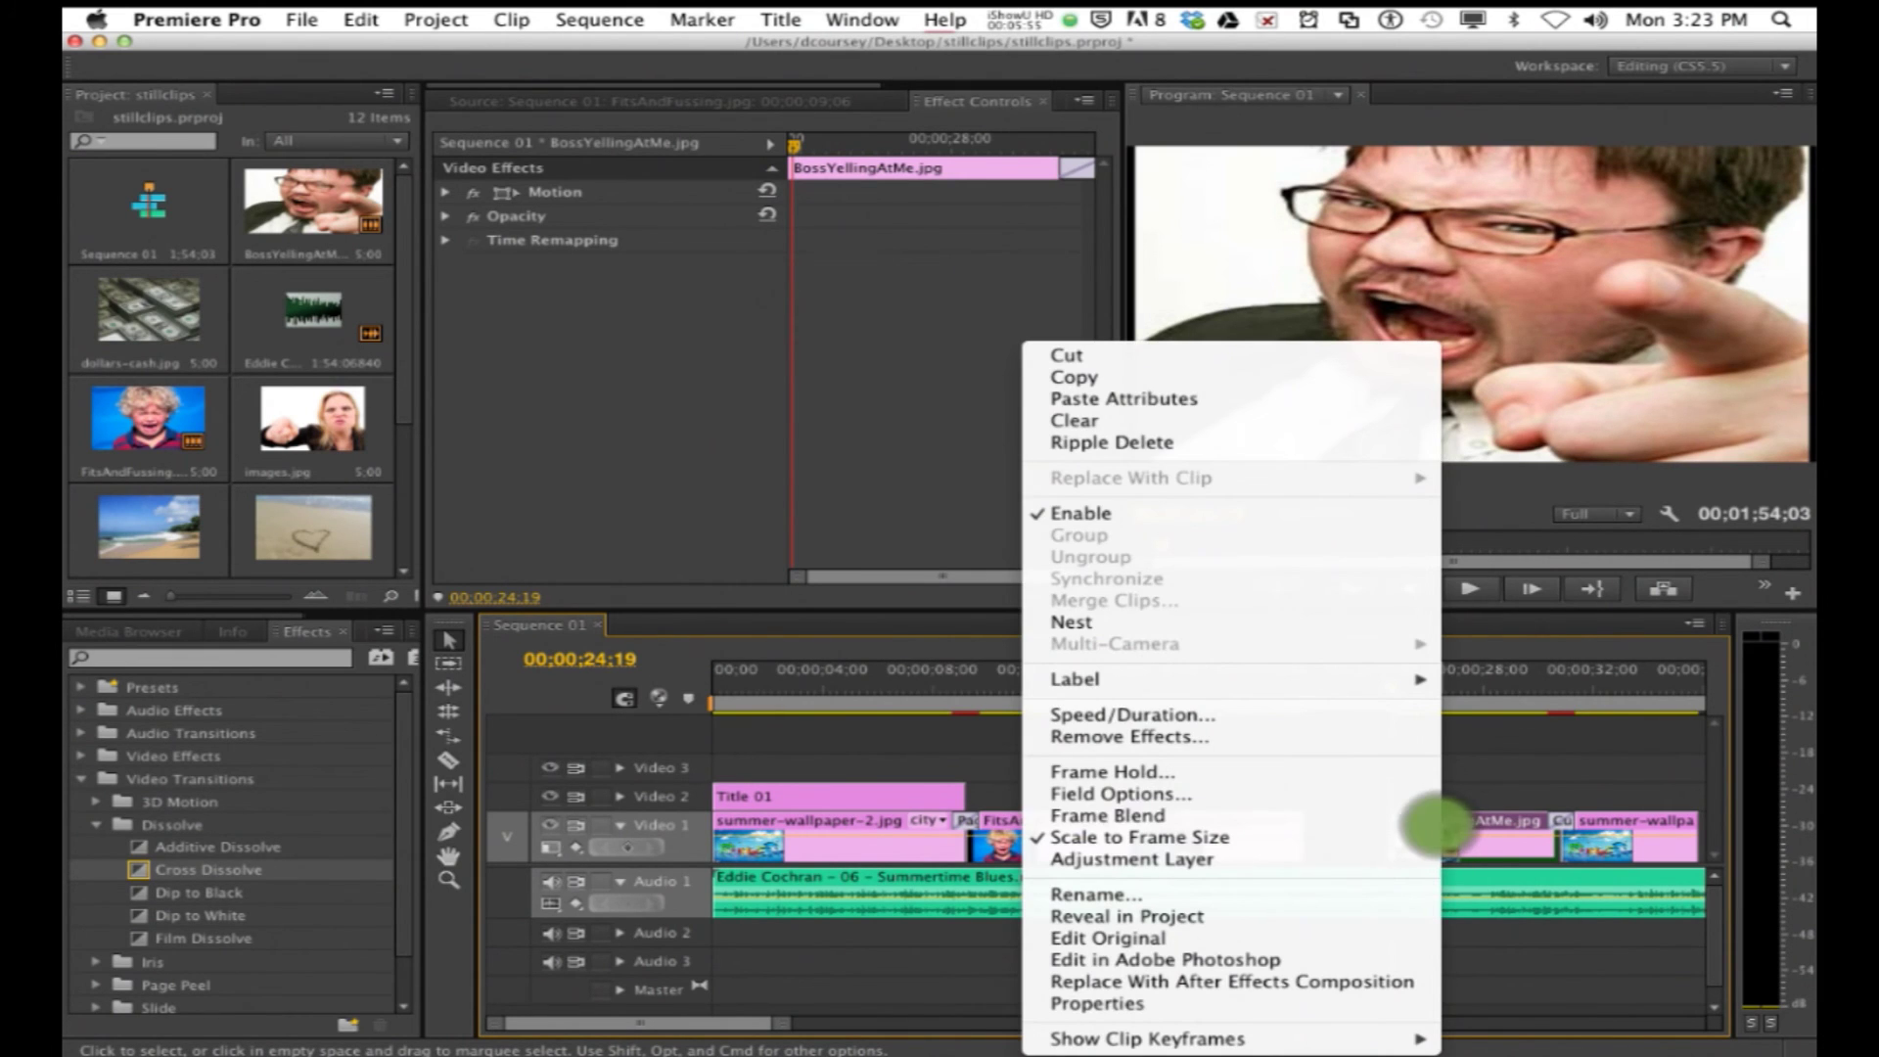
{"action": "left_click", "coordinate": [1215, 401]}
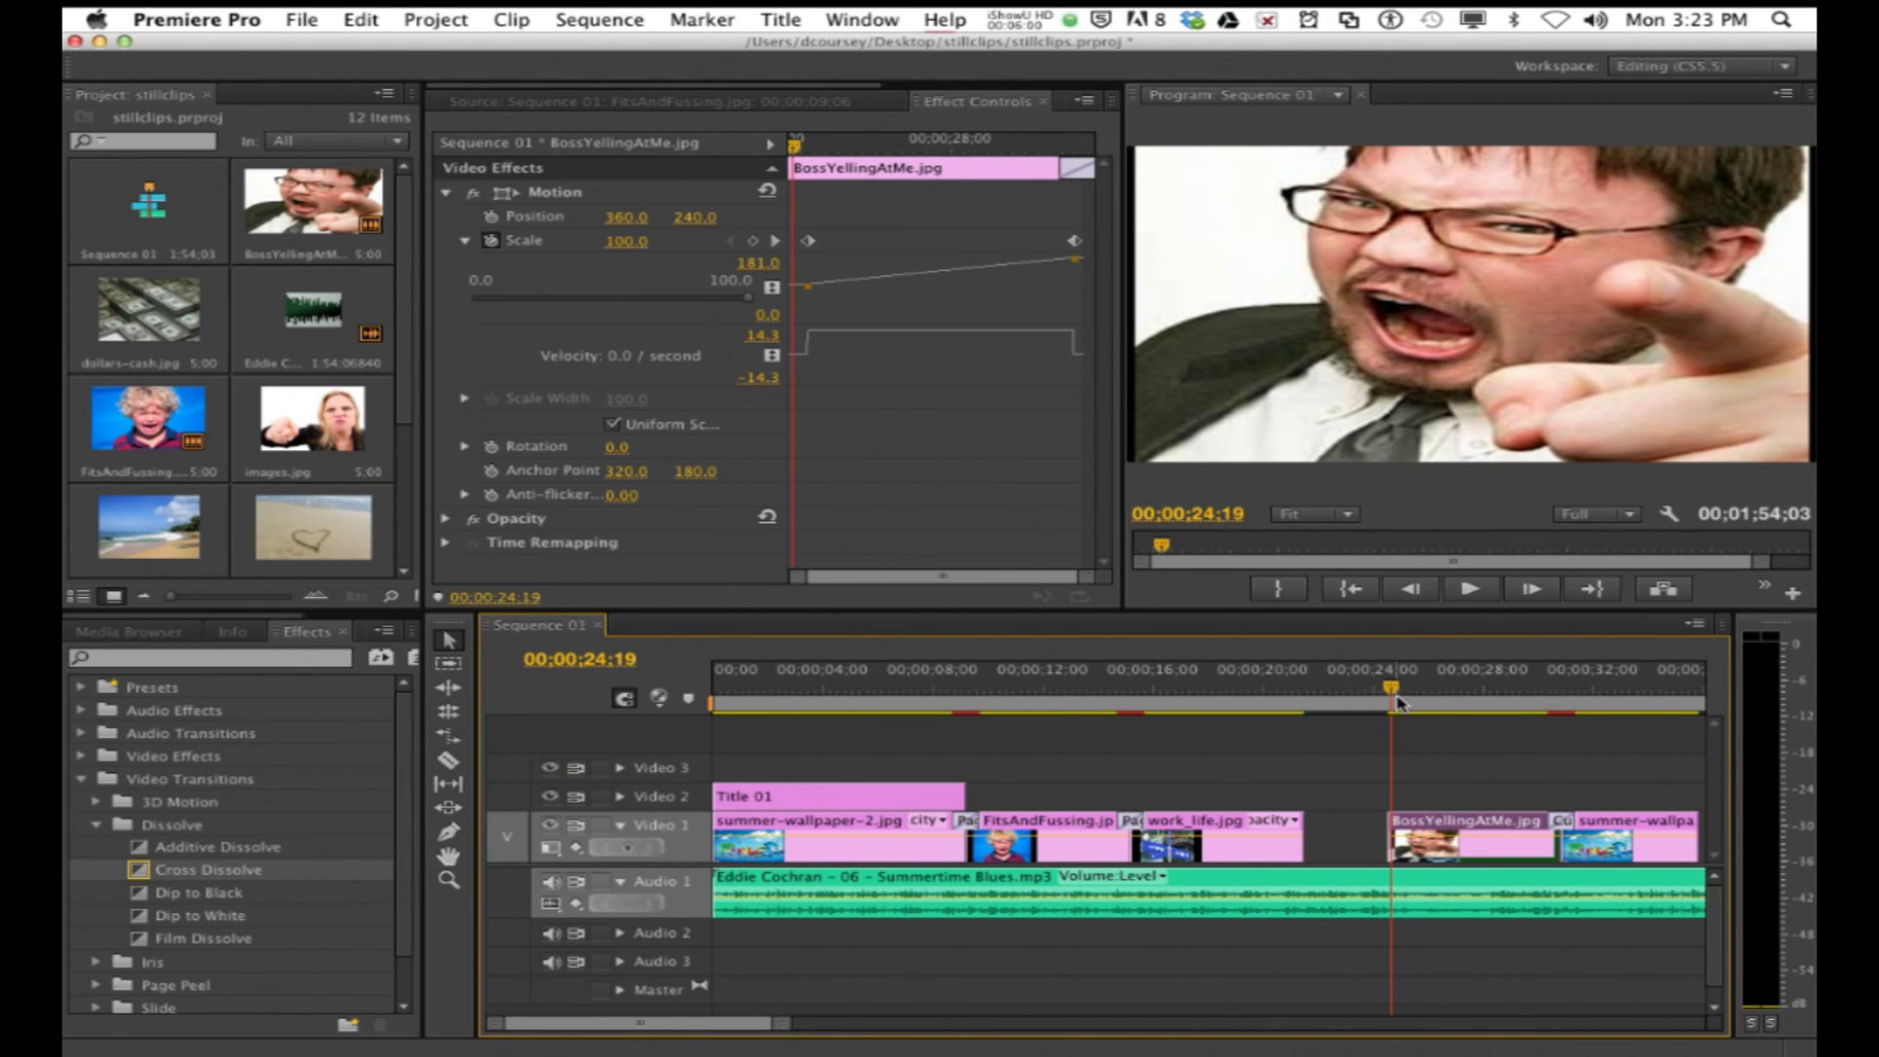
{"action": "mouse_move", "coordinate": [1390, 691]}
{"action": "left_mouse_down"}
{"action": "mouse_move", "coordinate": [1566, 724]}
{"action": "mouse_move", "coordinate": [1586, 687]}
{"action": "mouse_move", "coordinate": [1435, 736]}
{"action": "mouse_move", "coordinate": [1380, 687]}
{"action": "left_mouse_up"}
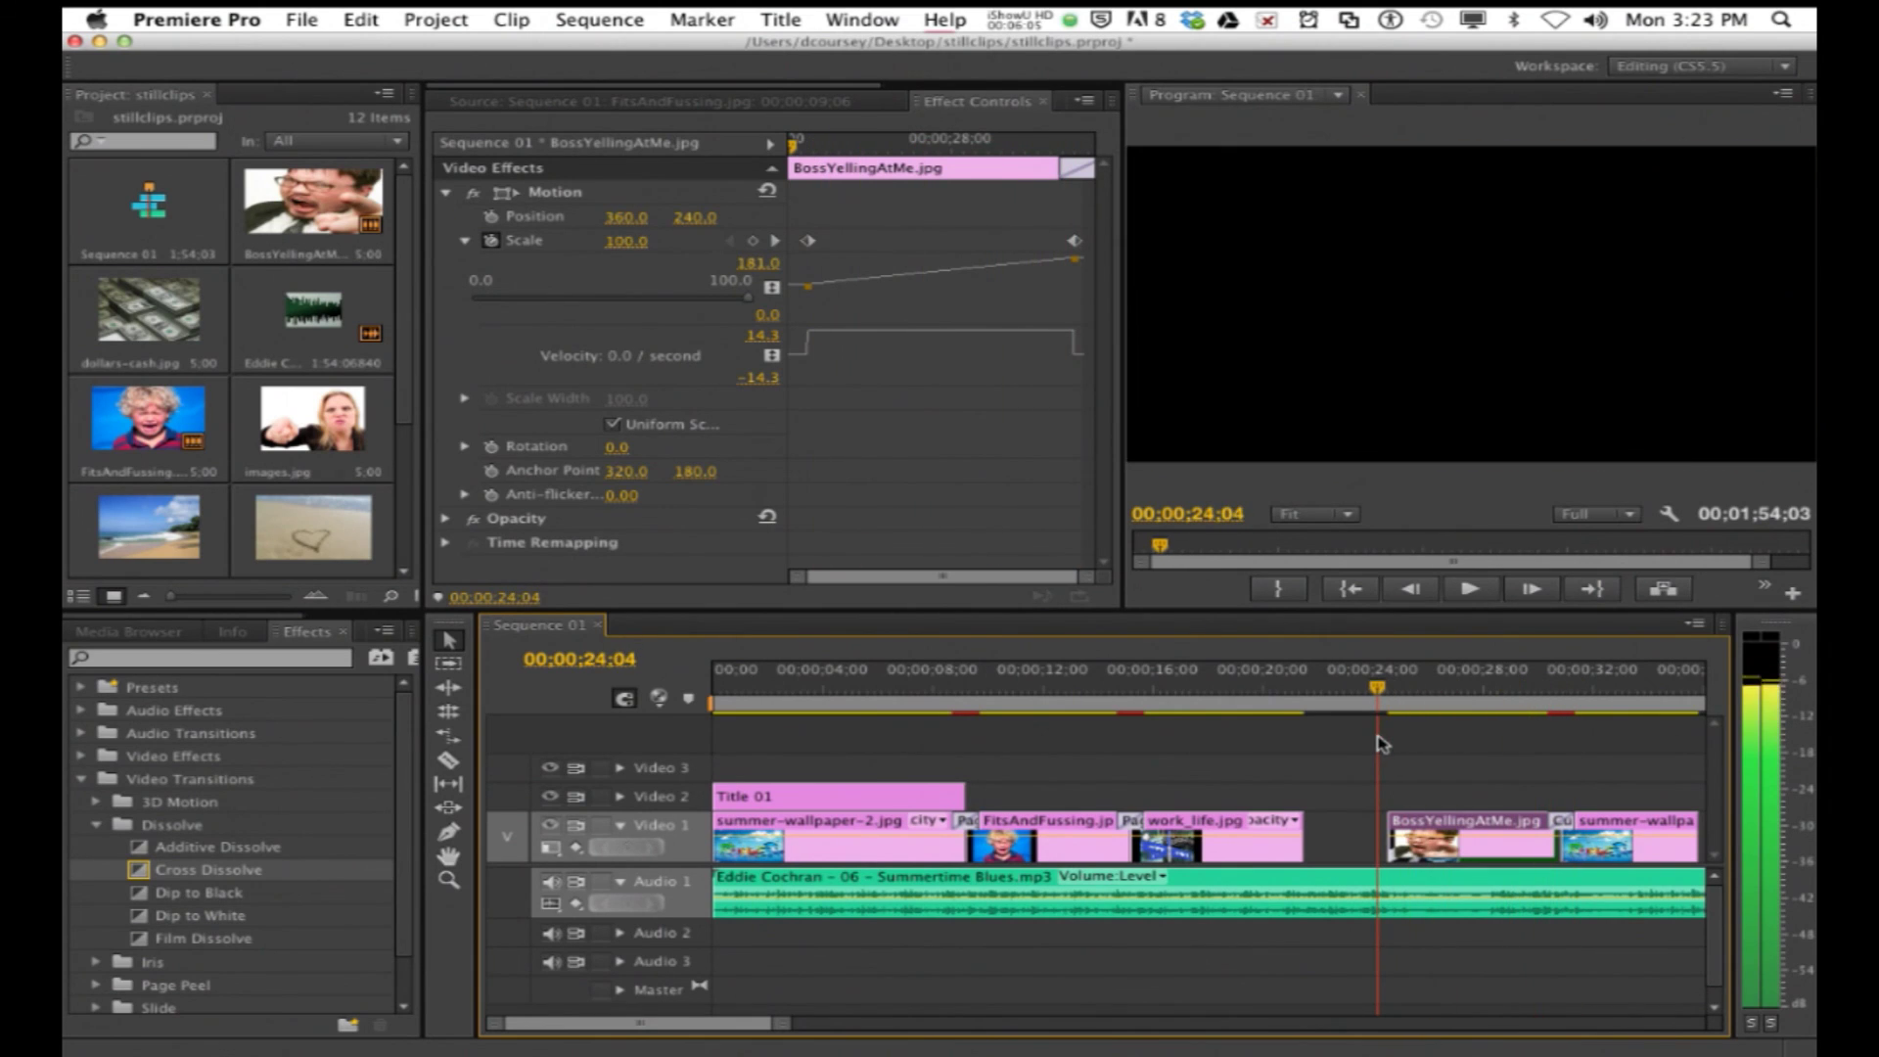
{"action": "double_click", "coordinate": [1421, 832]}
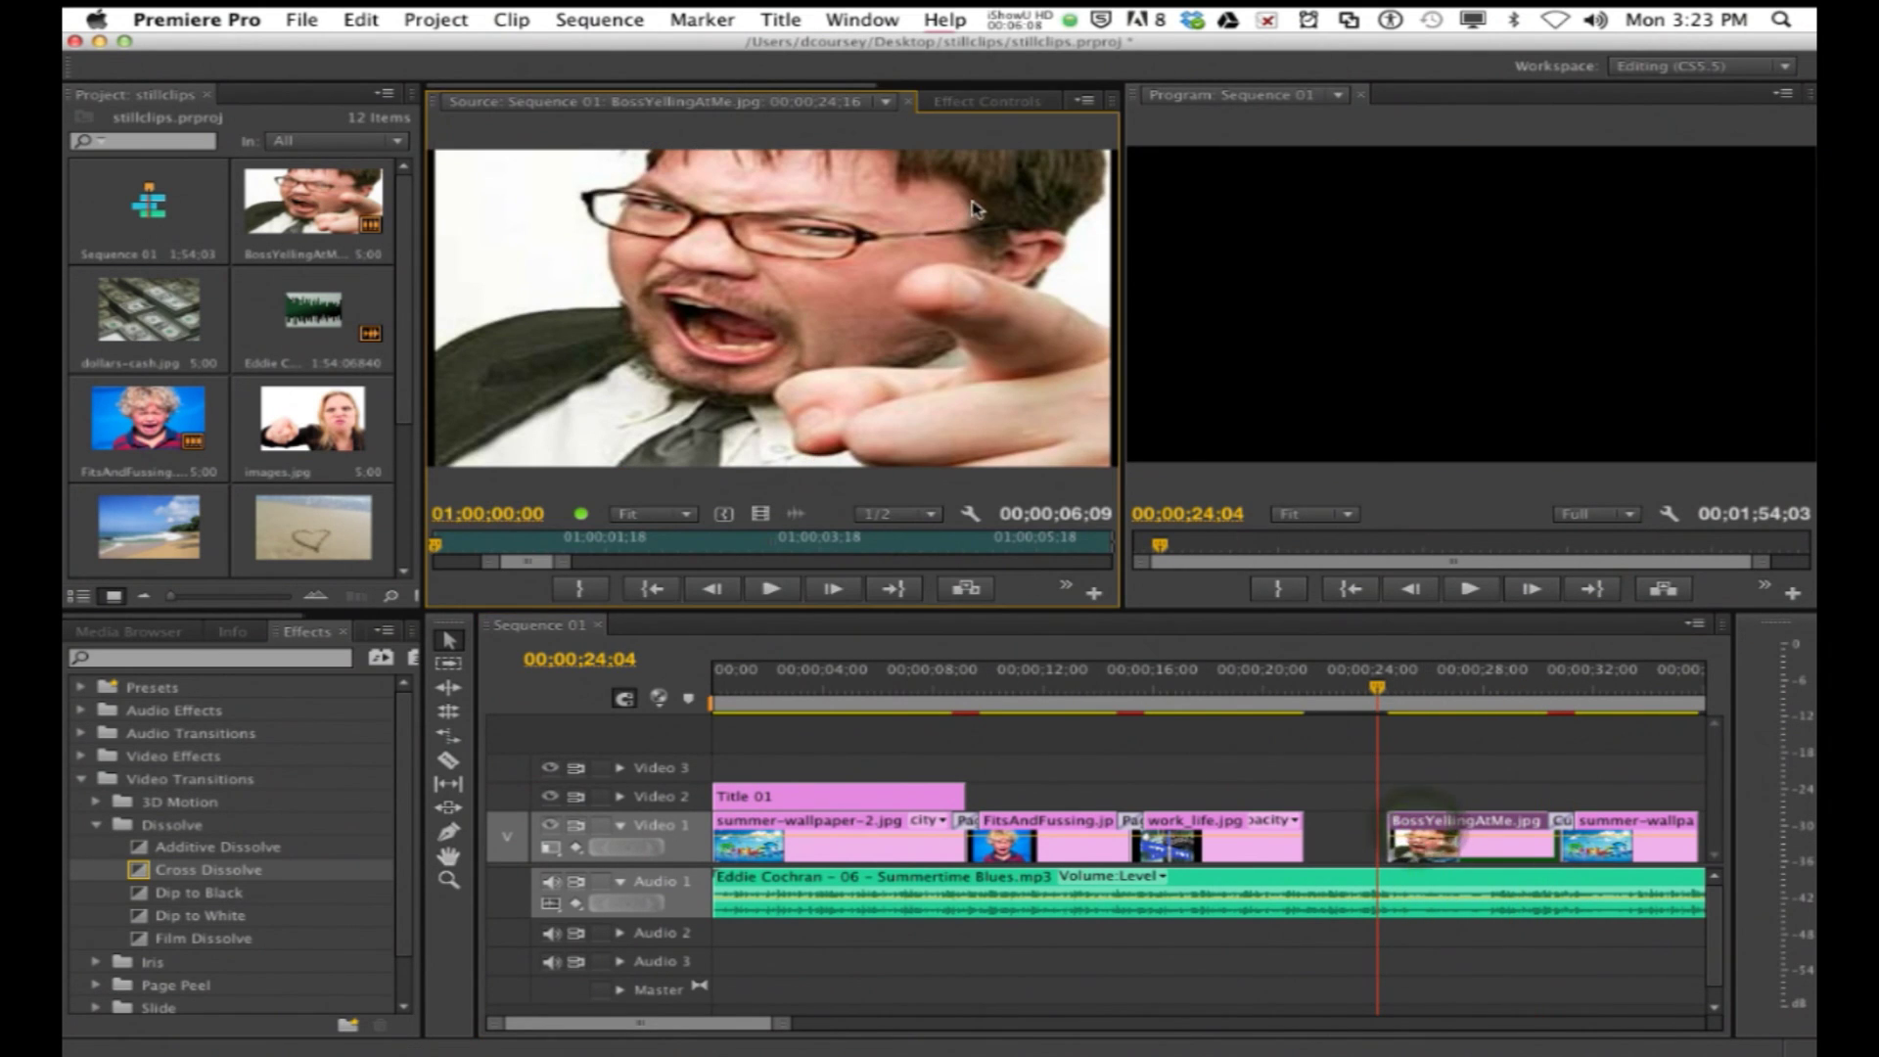
{"action": "left_click", "coordinate": [975, 105]}
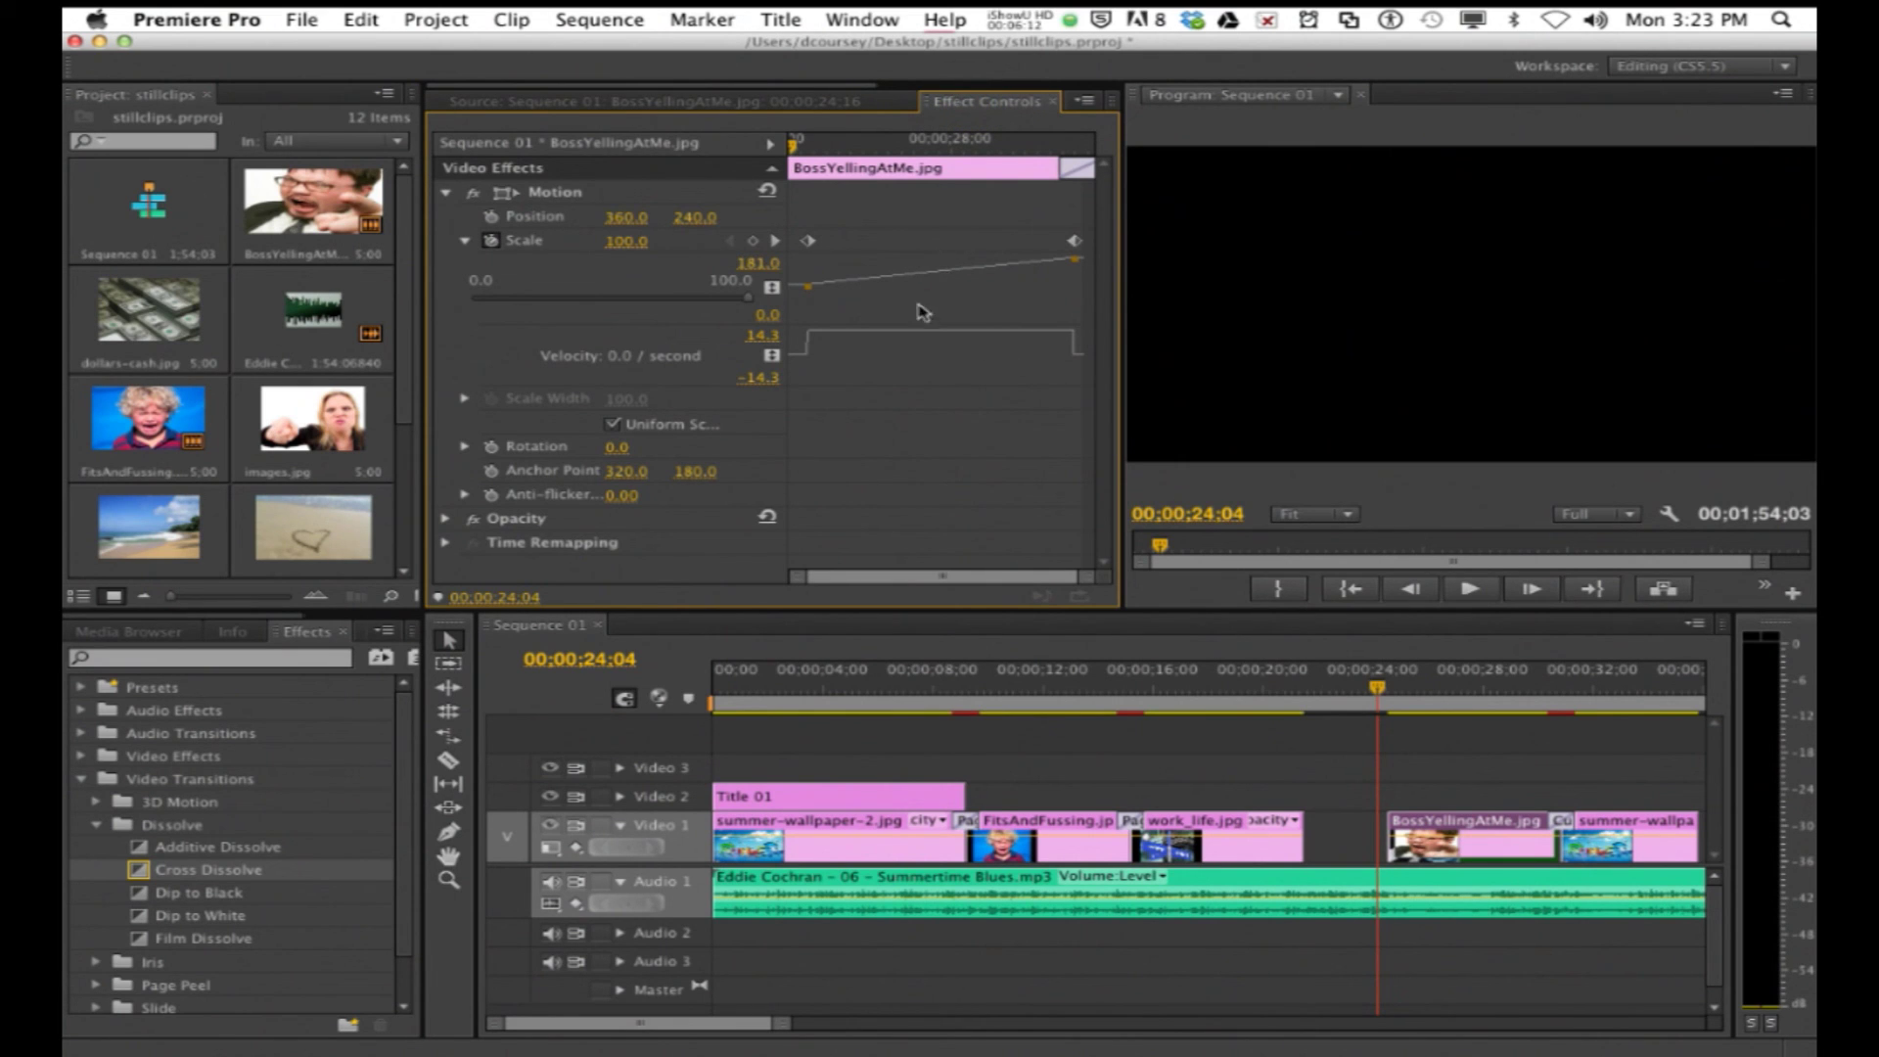
{"action": "left_click_drag", "start_coordinate": [1380, 702], "coordinate": [1474, 702]}
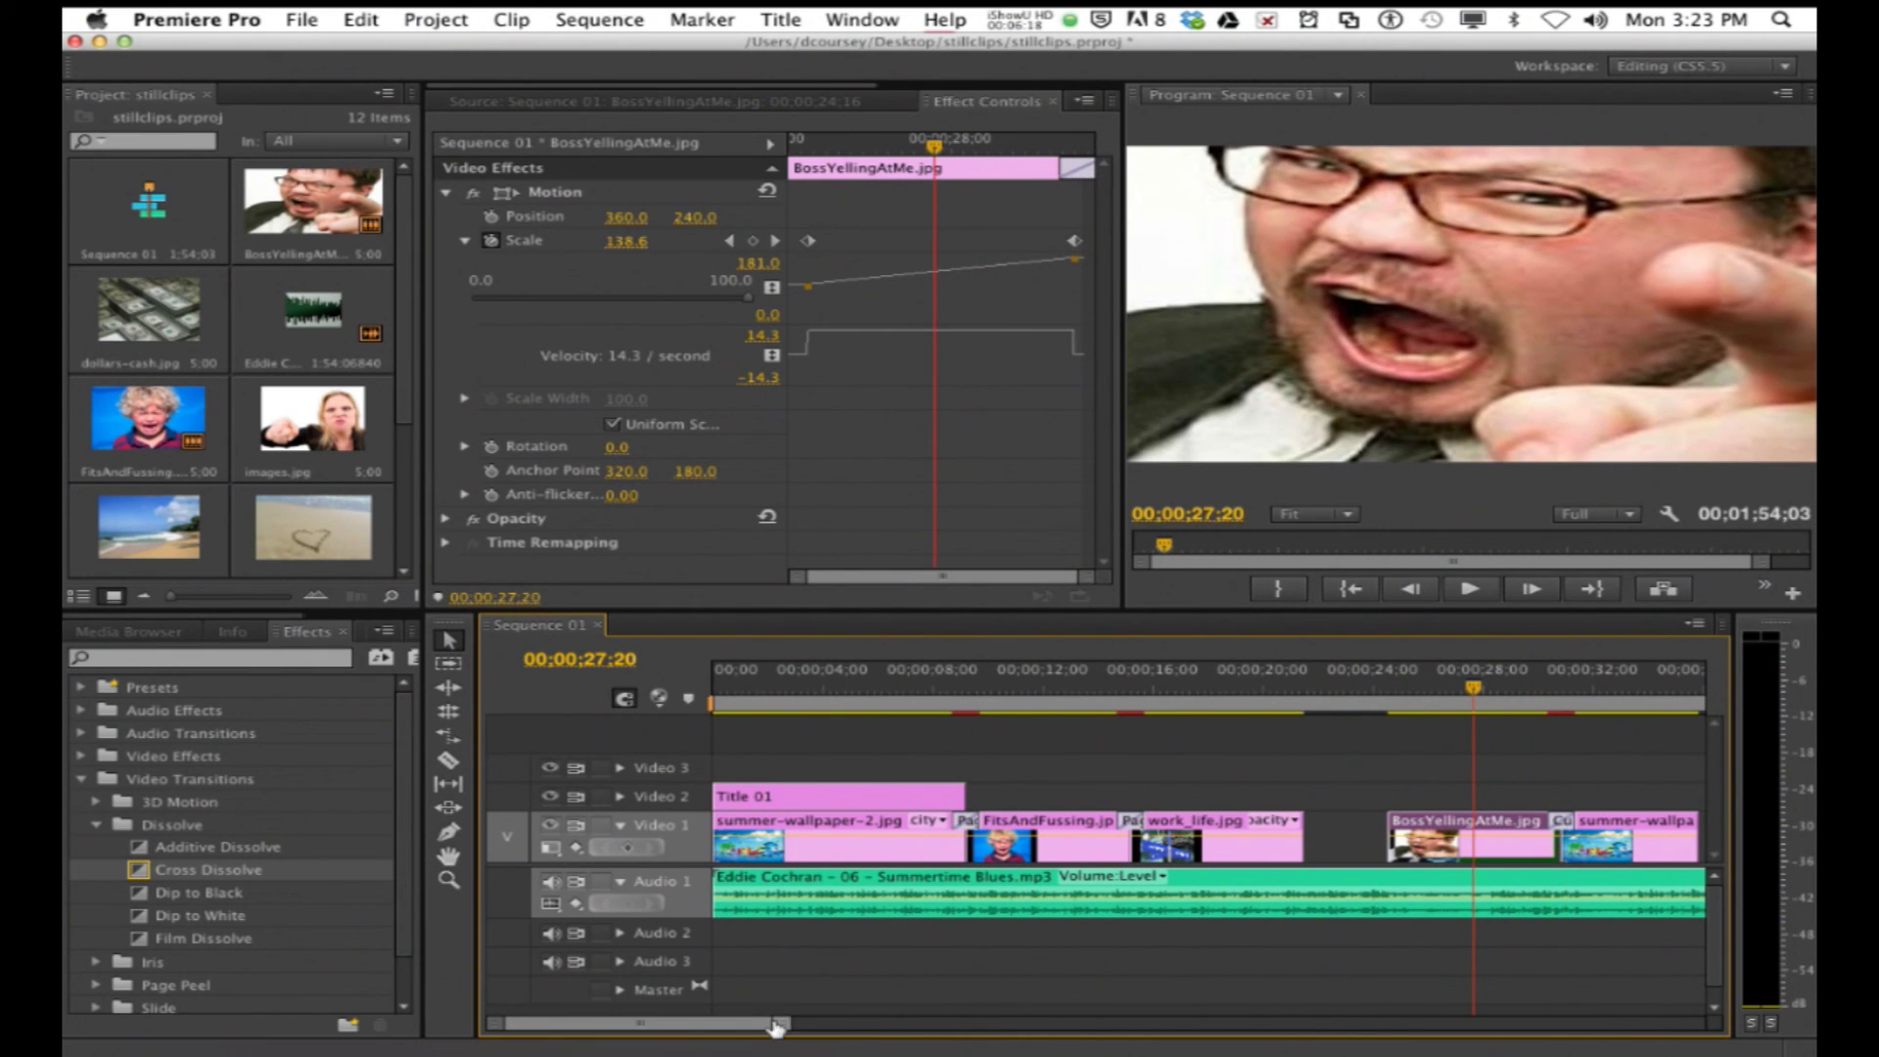
{"action": "left_click_drag", "start_coordinate": [780, 1023], "coordinate": [893, 1023]}
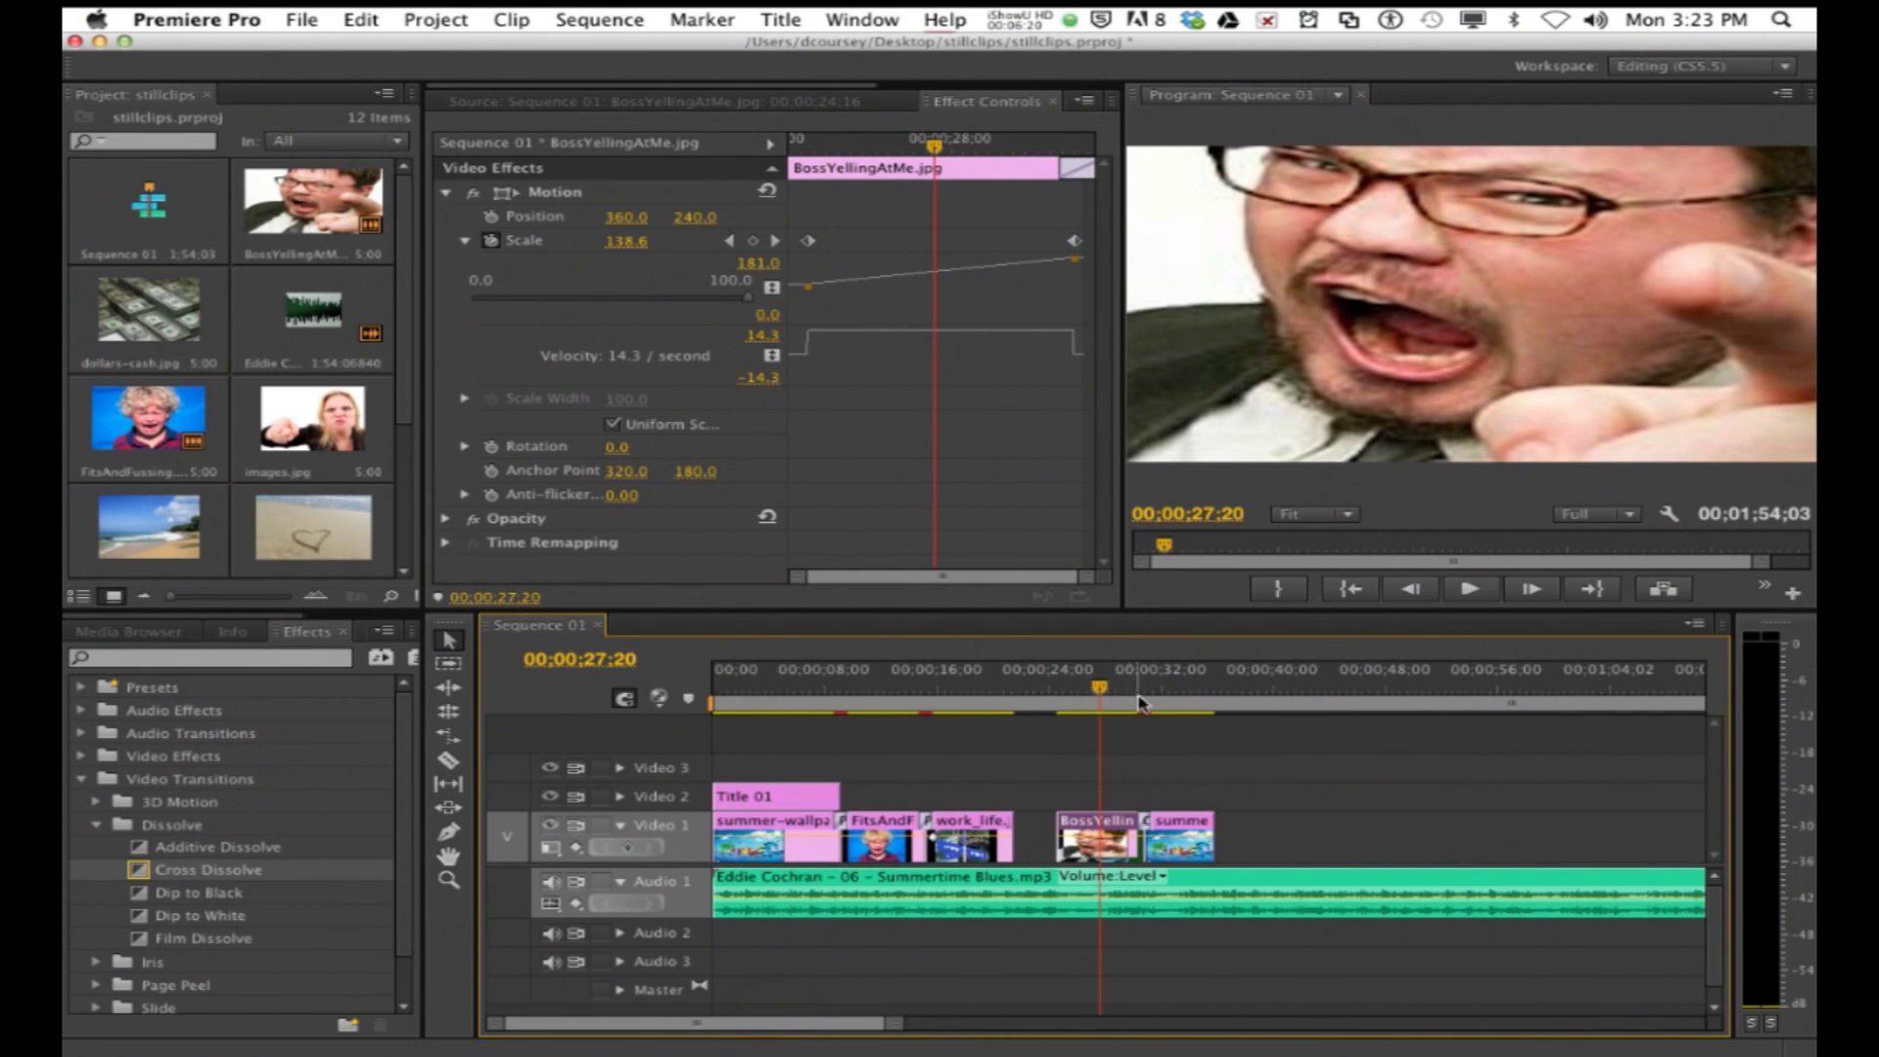
{"action": "mouse_move", "coordinate": [1147, 702]}
{"action": "left_mouse_down"}
{"action": "mouse_move", "coordinate": [1181, 703]}
{"action": "mouse_move", "coordinate": [1114, 702]}
{"action": "left_mouse_up"}
{"action": "left_click", "coordinate": [1185, 832]}
{"action": "right_click", "coordinate": [1184, 834]}
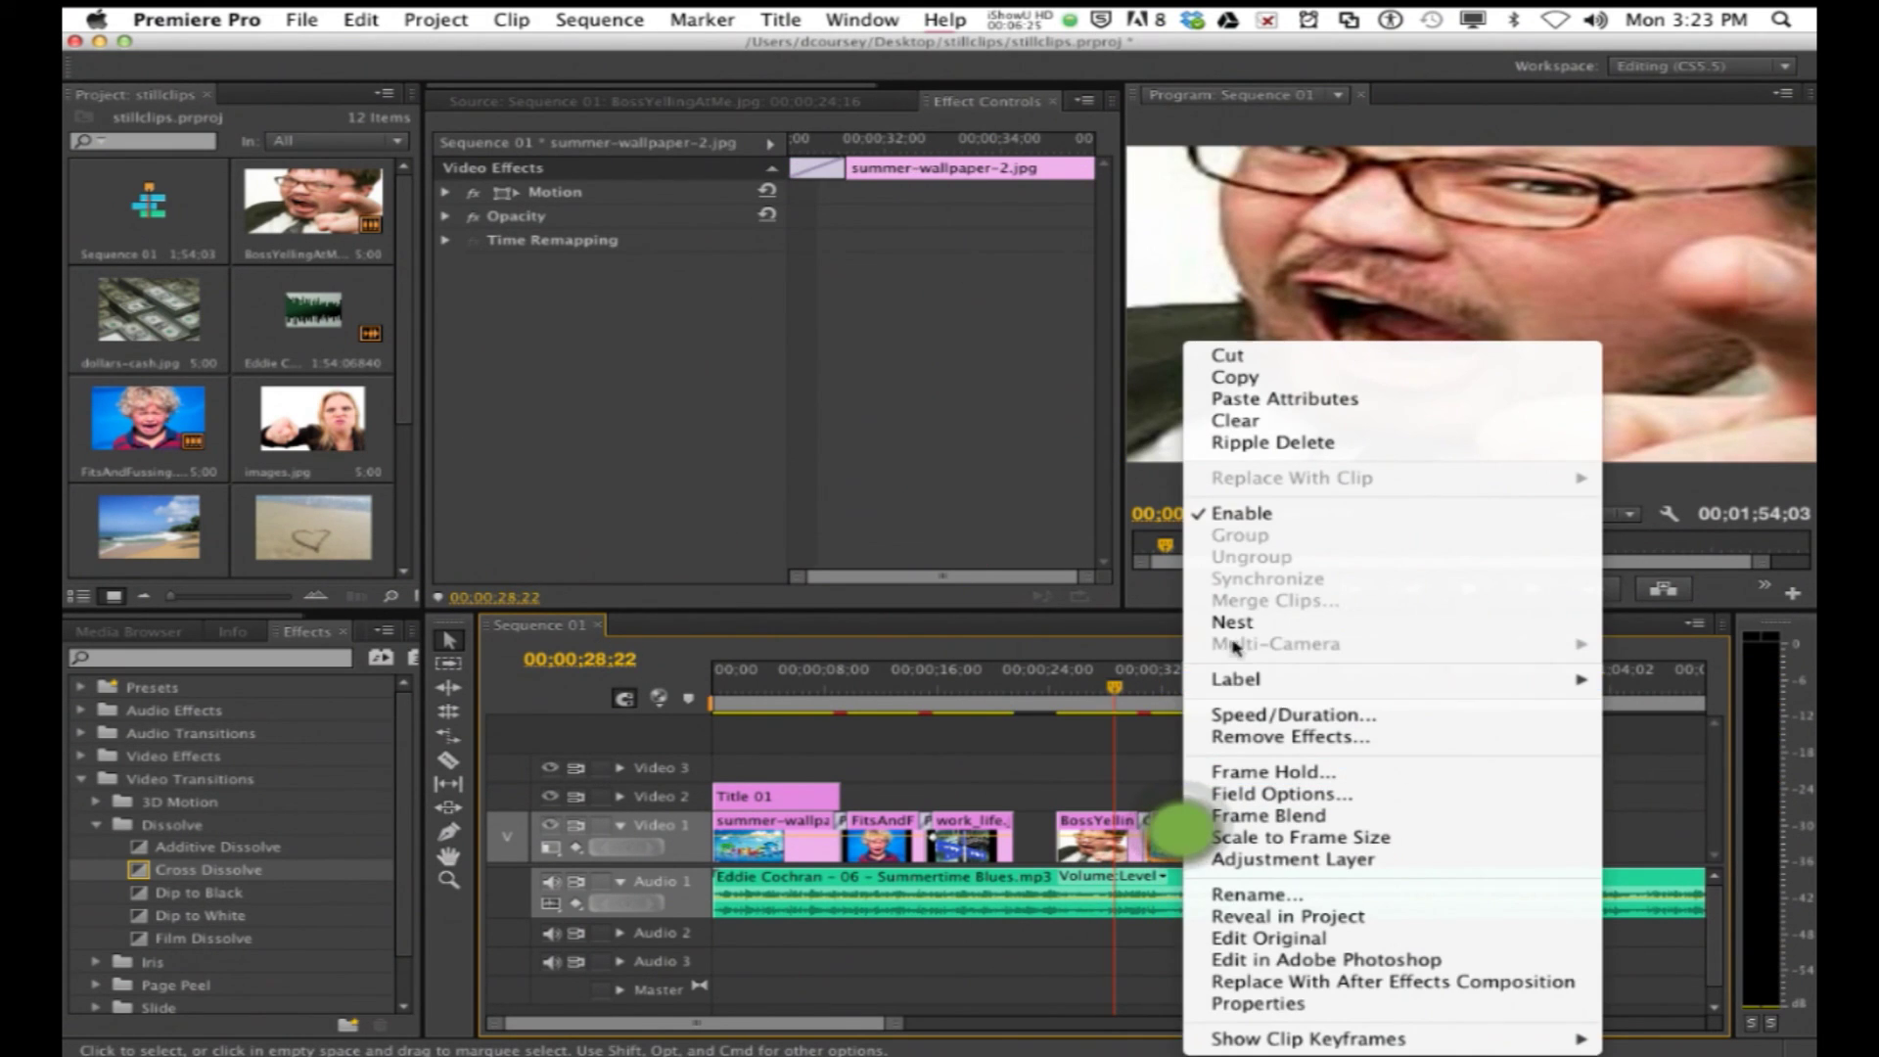
{"action": "left_click", "coordinate": [1223, 399]}
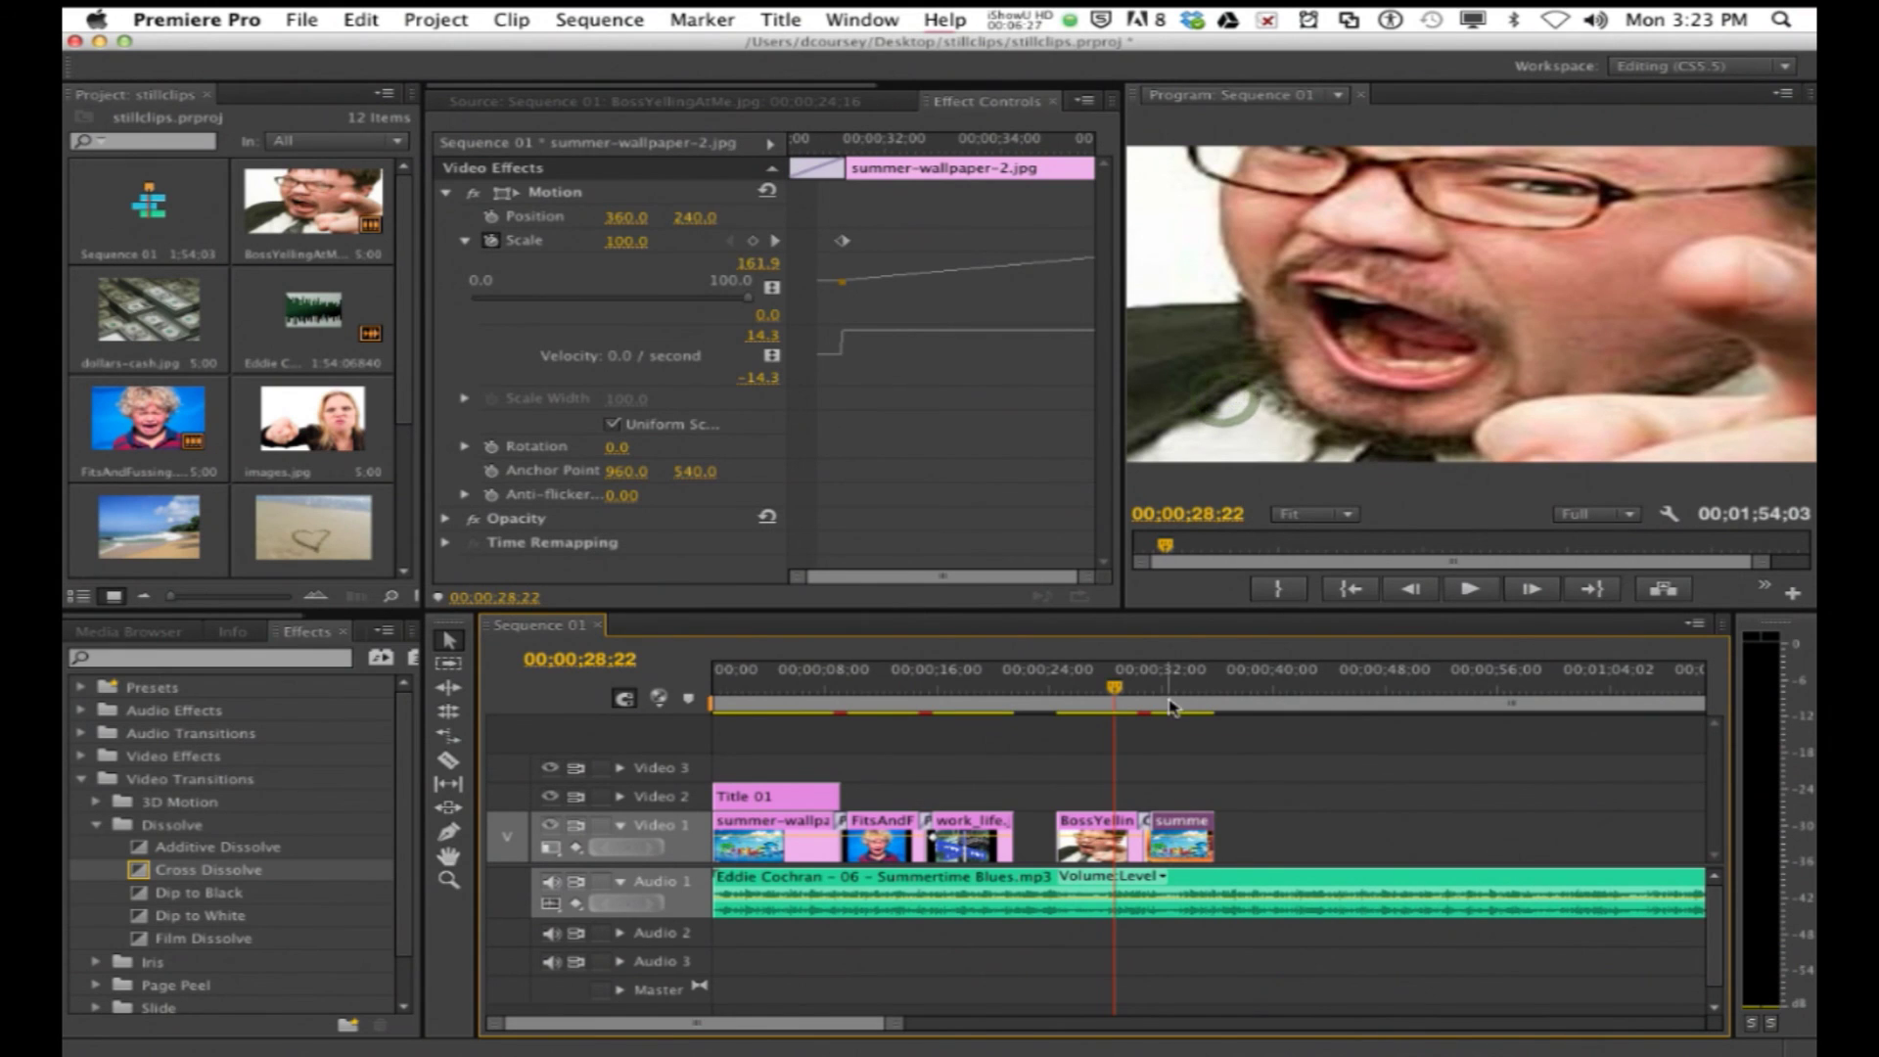
{"action": "mouse_move", "coordinate": [1155, 703]}
{"action": "left_mouse_down"}
{"action": "mouse_move", "coordinate": [1242, 705]}
{"action": "mouse_move", "coordinate": [1143, 707]}
{"action": "left_mouse_up"}
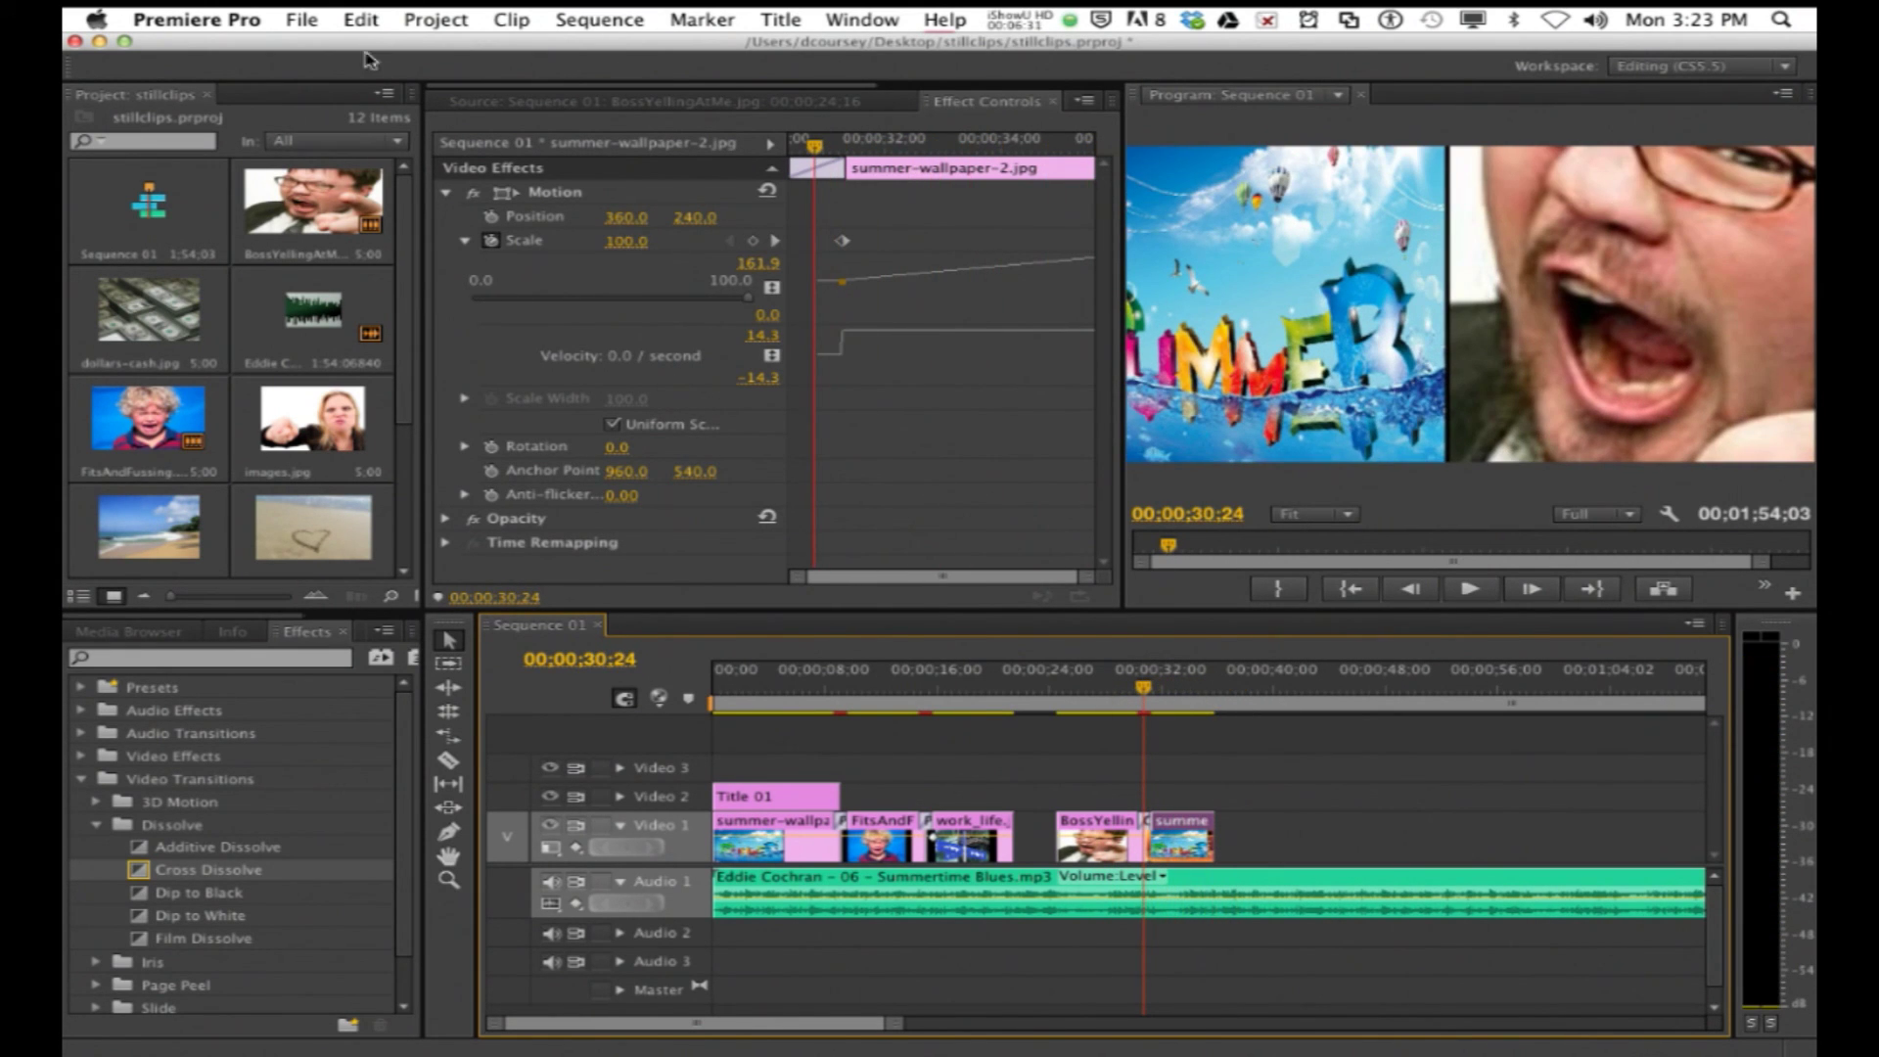
{"action": "left_click", "coordinate": [361, 19]}
{"action": "left_click", "coordinate": [366, 42]}
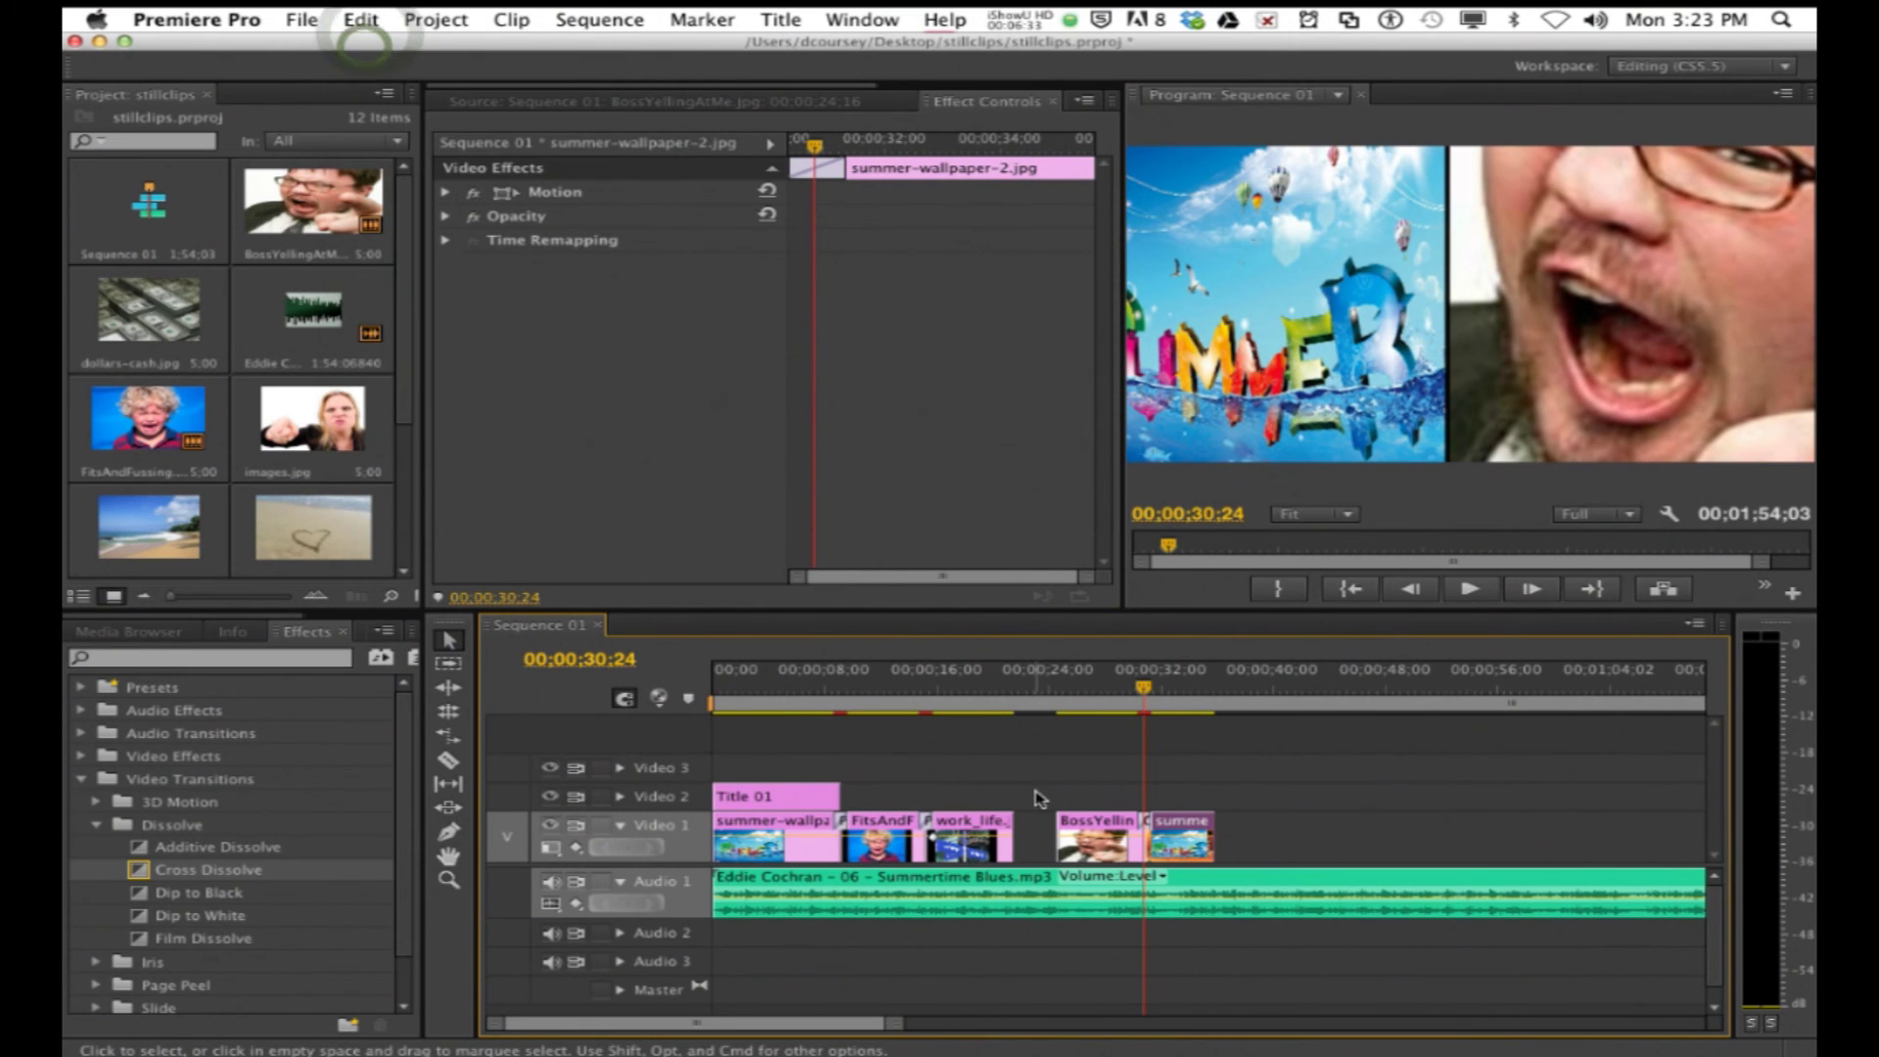
{"action": "left_click_drag", "start_coordinate": [1143, 706], "coordinate": [1020, 709]}
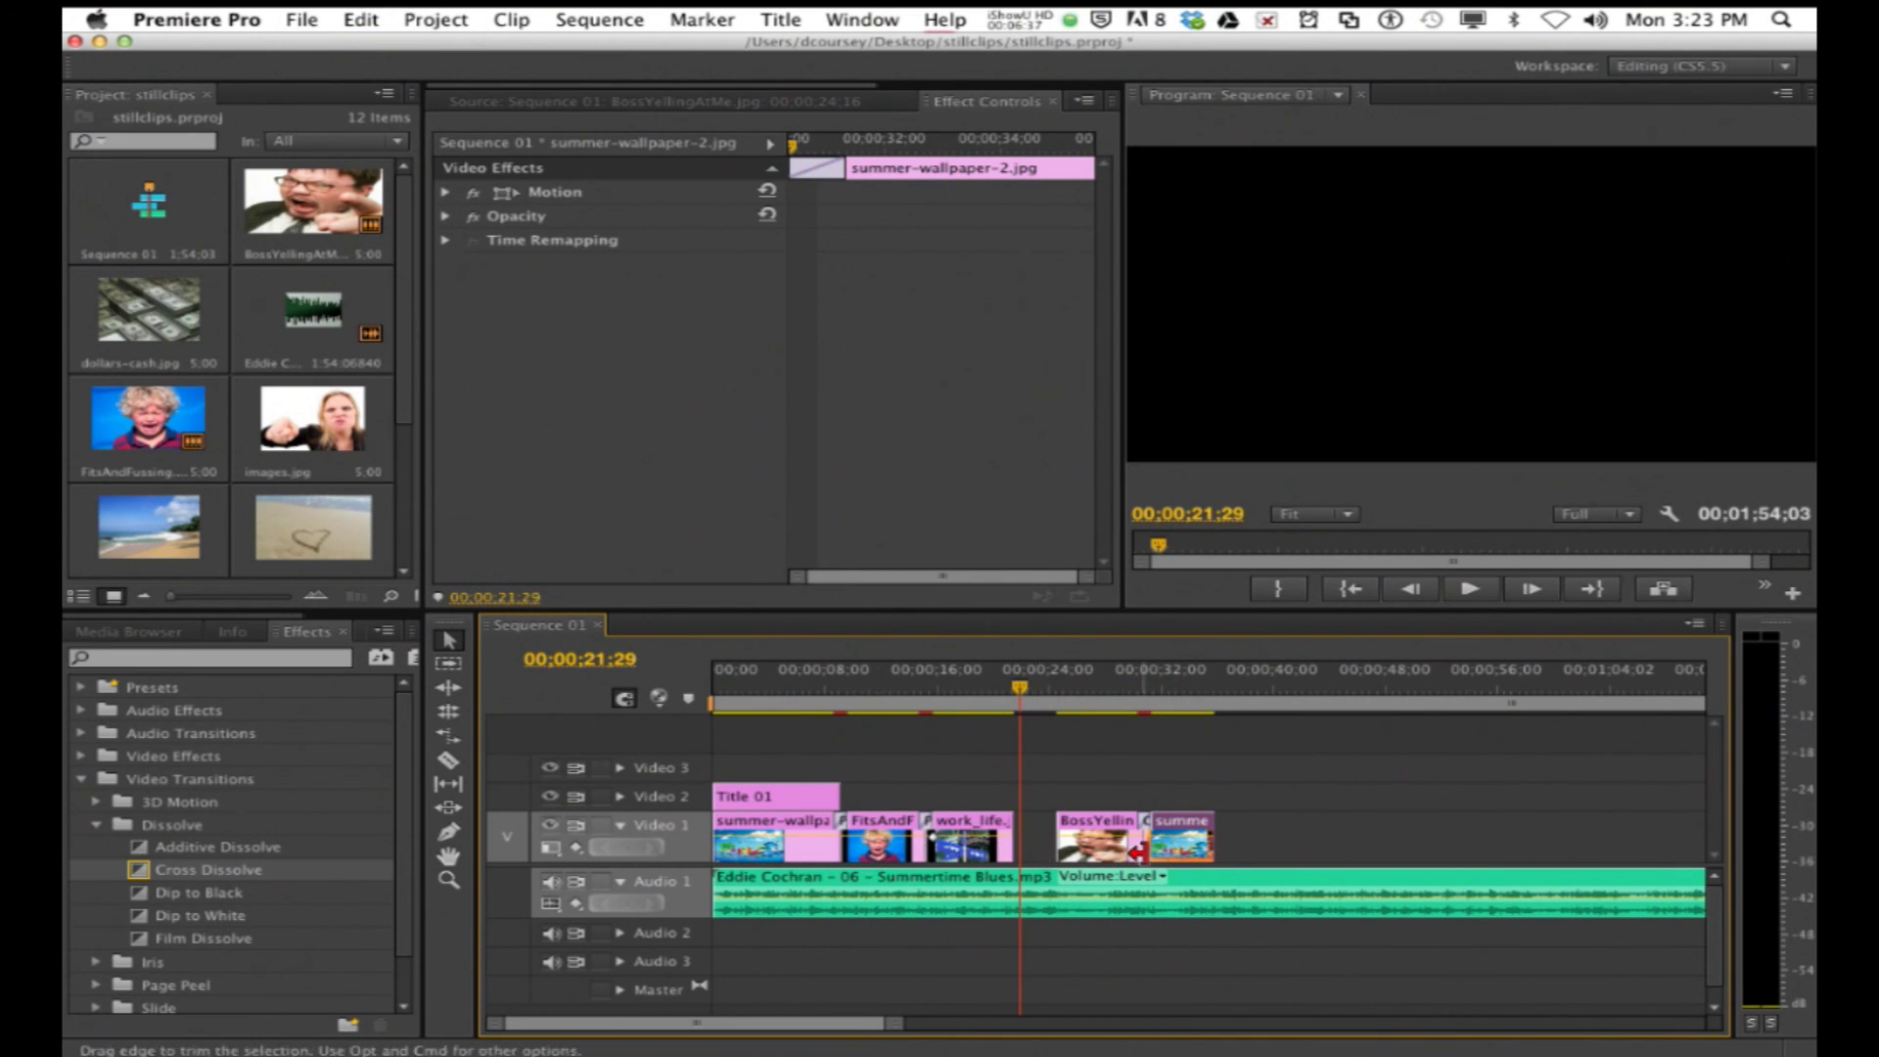
{"action": "left_click_drag", "start_coordinate": [1038, 708], "coordinate": [1121, 711]}
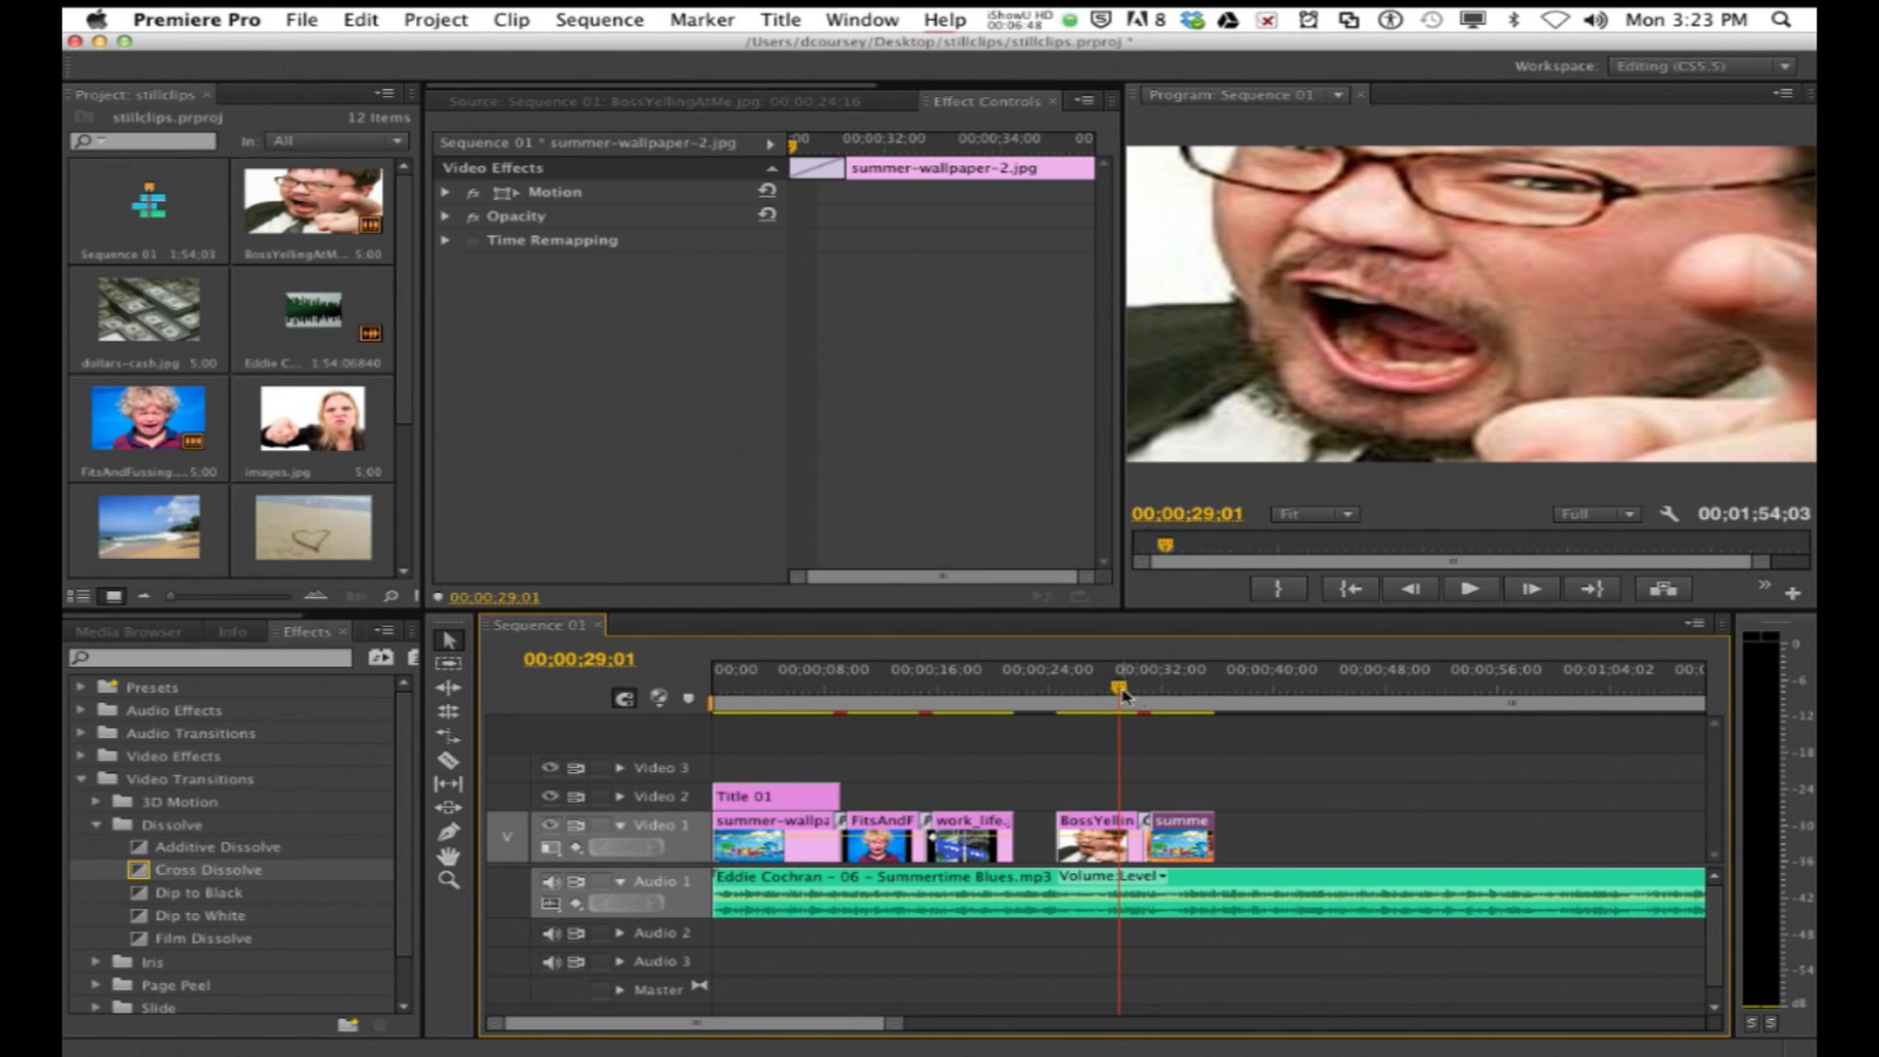
{"action": "left_click_drag", "start_coordinate": [1121, 693], "coordinate": [1167, 695]}
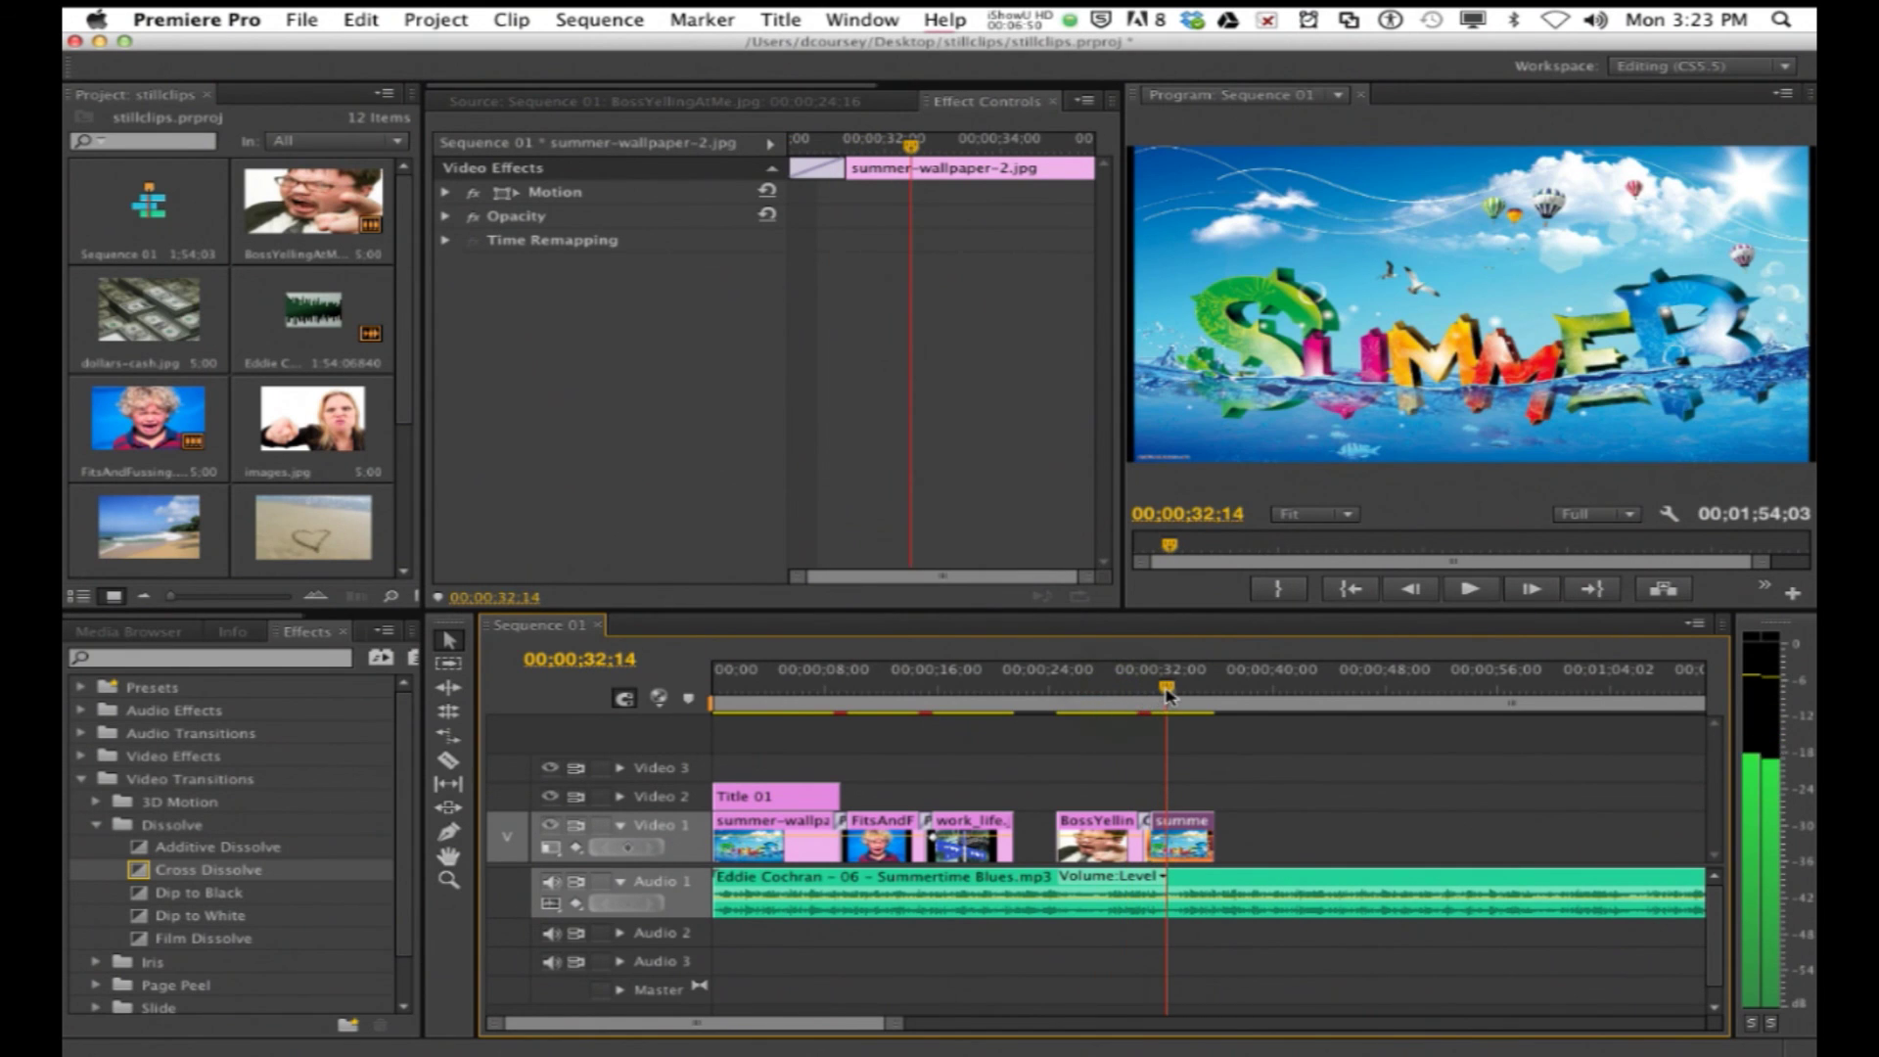